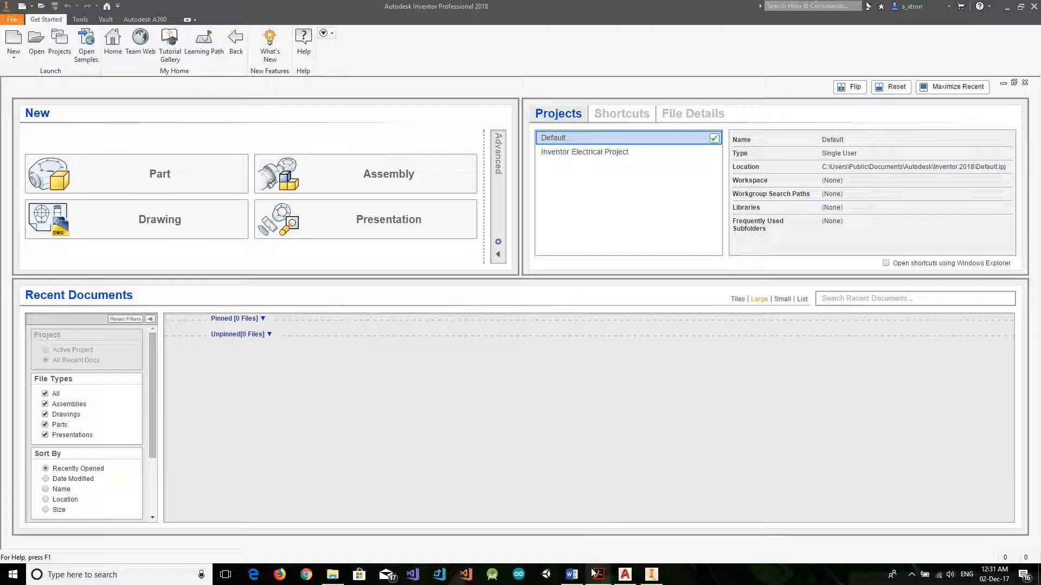
Switch to Adobe Acrobat Reader and review the coursework brief's module details, aim and learning outcomes.
mouse_move(592, 574)
left_click(545, 530)
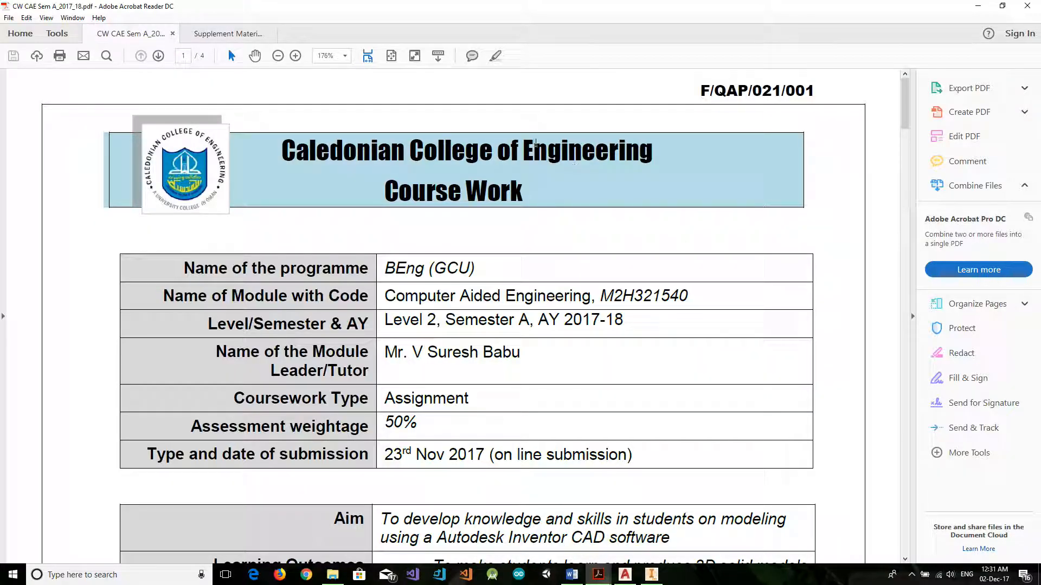
left_click(203, 34)
left_click(135, 34)
left_click(194, 36)
left_click(138, 32)
scroll(697, 324, "down", 6)
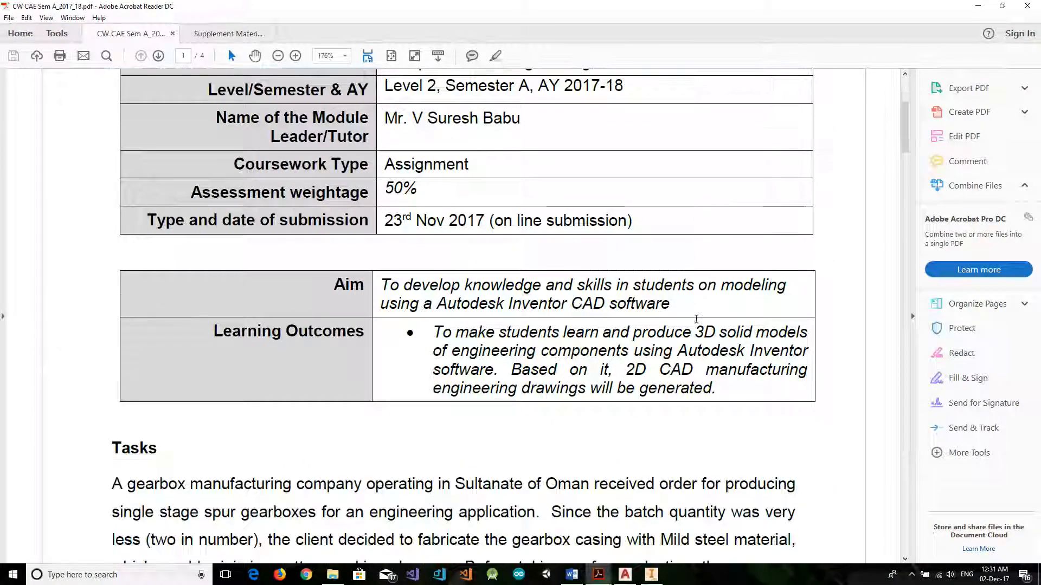
Widen the coursework brief's page view and read the gearbox task description and design considerations a to f.
left_click(915, 145)
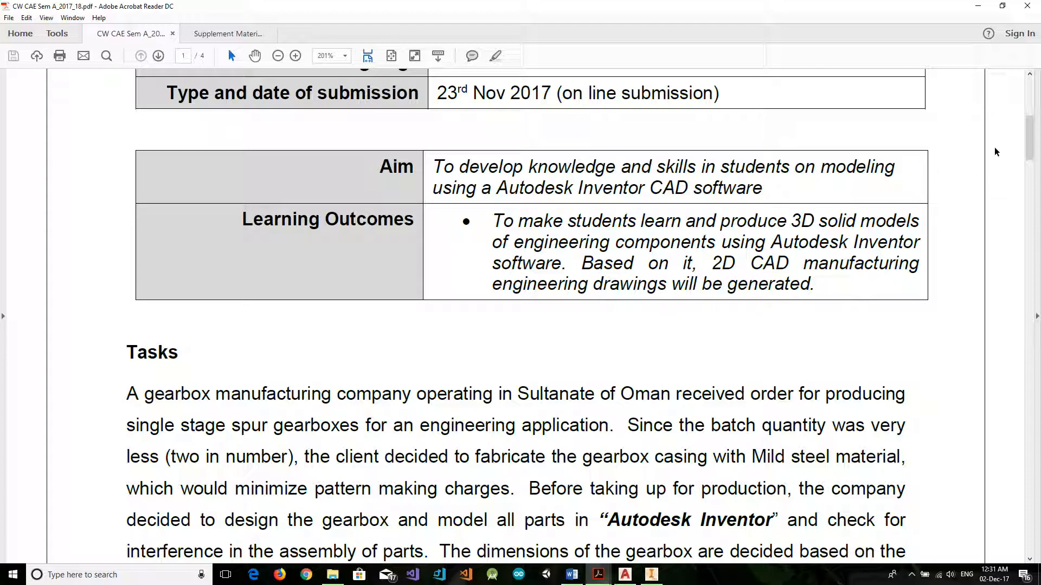
scroll(656, 486, "down", 8)
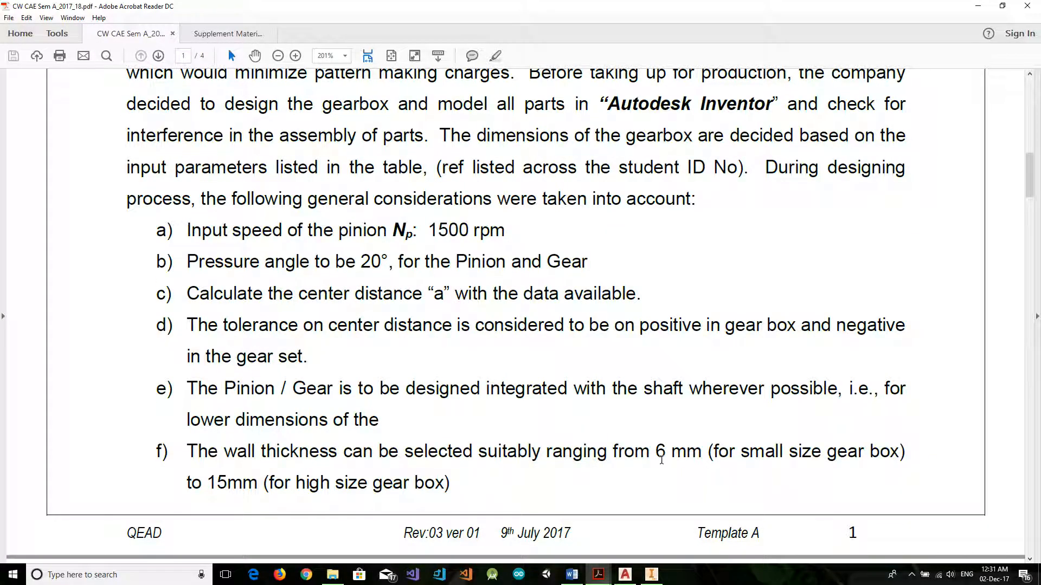
scroll(661, 461, "up", 3)
scroll(649, 449, "down", 2)
scroll(347, 351, "up", 2)
scroll(348, 351, "up", 3)
Glance at the gear data in the supplementary material document, and return to the coursework brief.
left_click(219, 35)
left_click(140, 37)
left_click(209, 33)
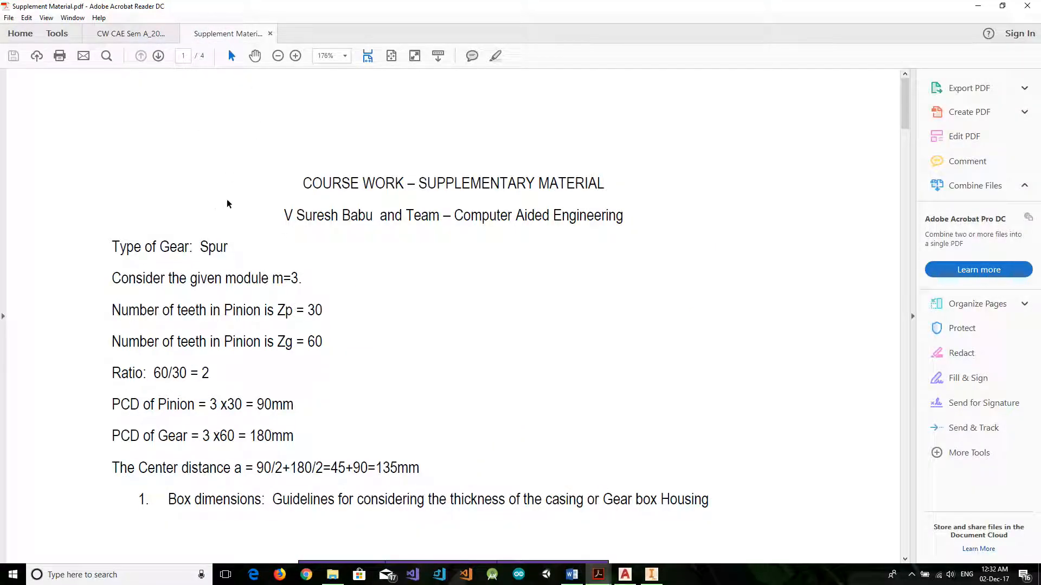
scroll(227, 203, "down", 2)
left_click(122, 33)
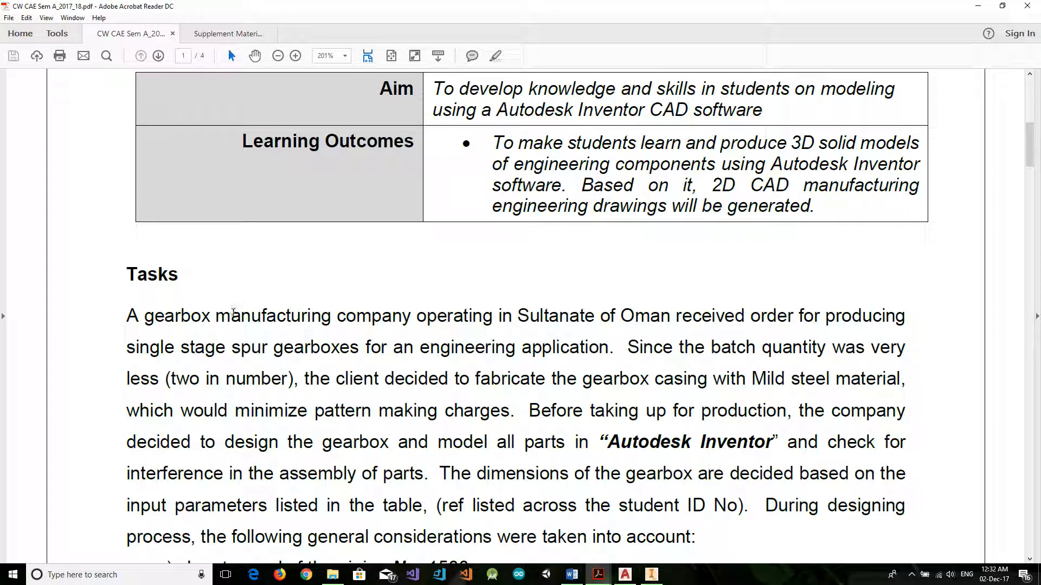
Examine the pinion's input speed and the pressure angle among the brief's general considerations.
scroll(233, 312, "down", 10)
left_click_drag(390, 302, 528, 310)
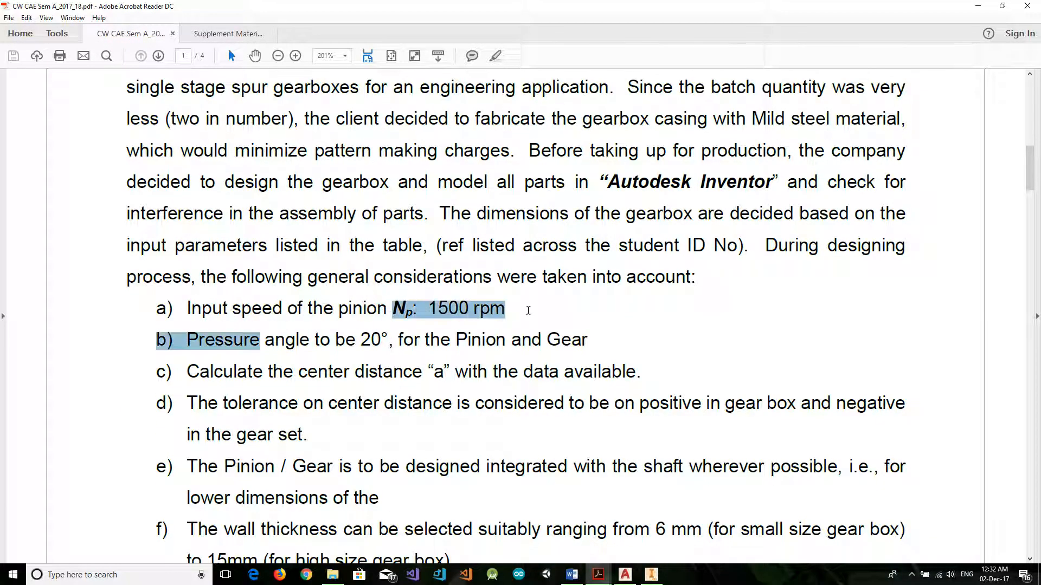
left_click(505, 319)
left_click_drag(187, 309, 505, 311)
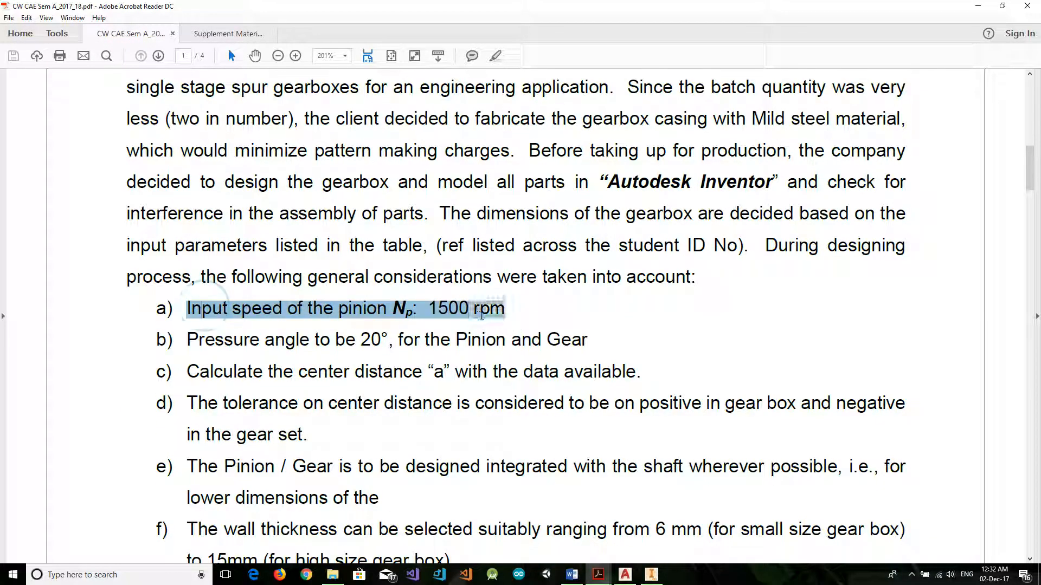
left_click(388, 328)
left_click_drag(358, 339, 451, 342)
scroll(429, 368, "down", 15)
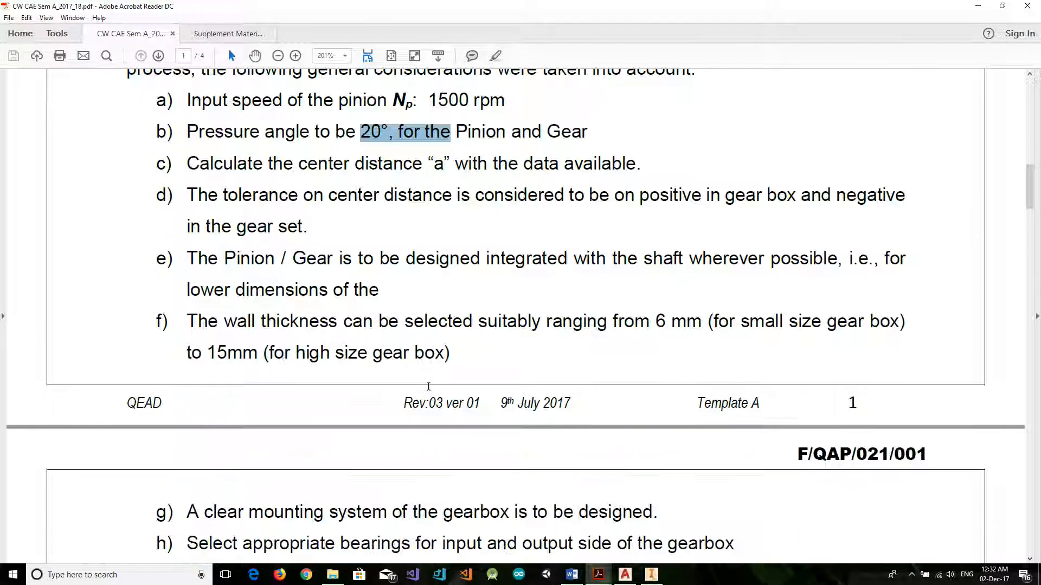
Examine the materials listed for the gearbox parts on page 2, singling out the key's material.
scroll(429, 387, "down", 5)
scroll(259, 265, "down", 1)
left_click_drag(259, 252, 530, 530)
left_click(418, 399)
scroll(370, 362, "down", 2)
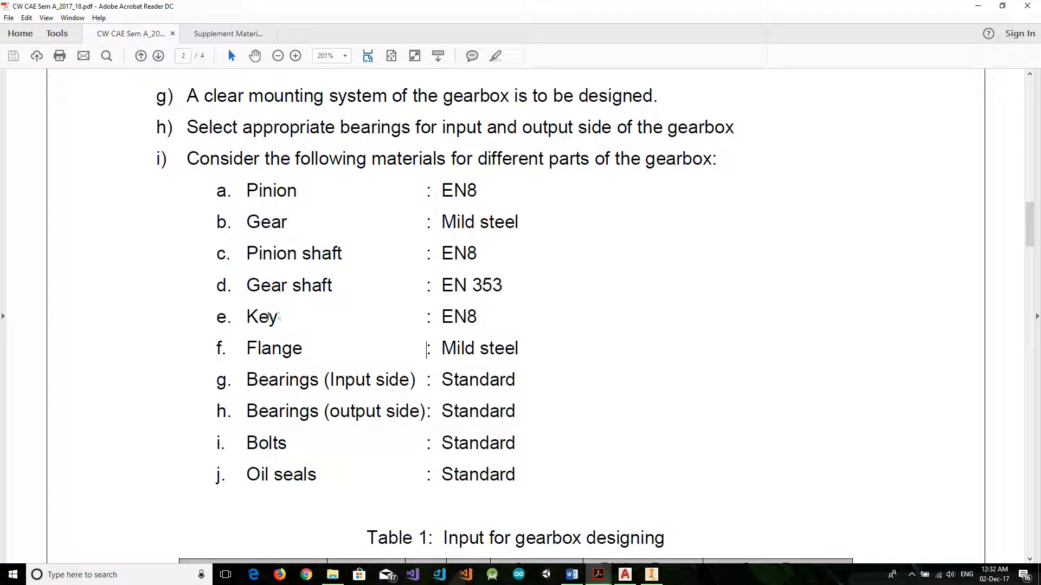
left_click_drag(482, 317, 261, 321)
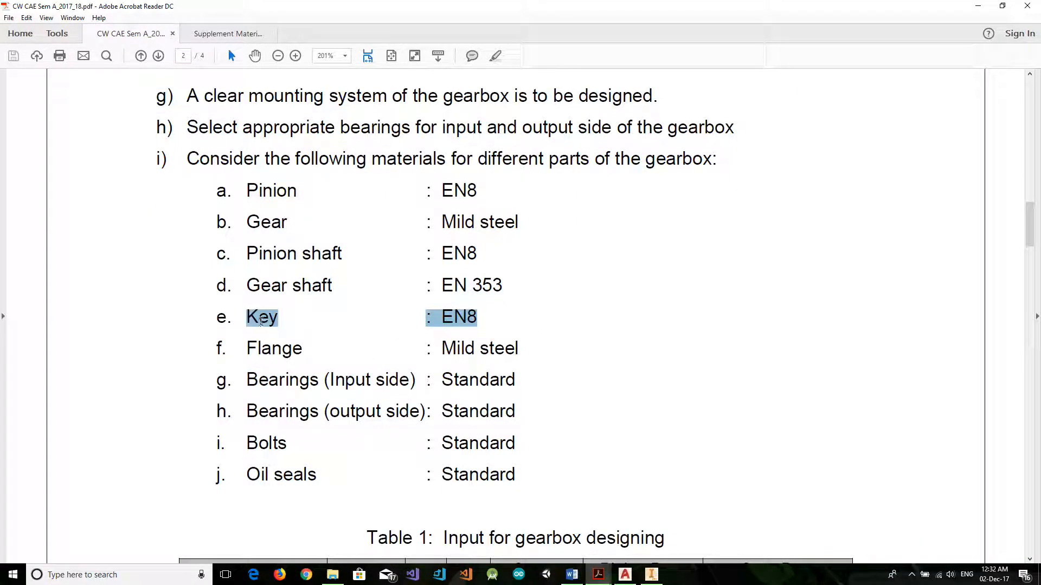
left_click(387, 330)
left_click(489, 315)
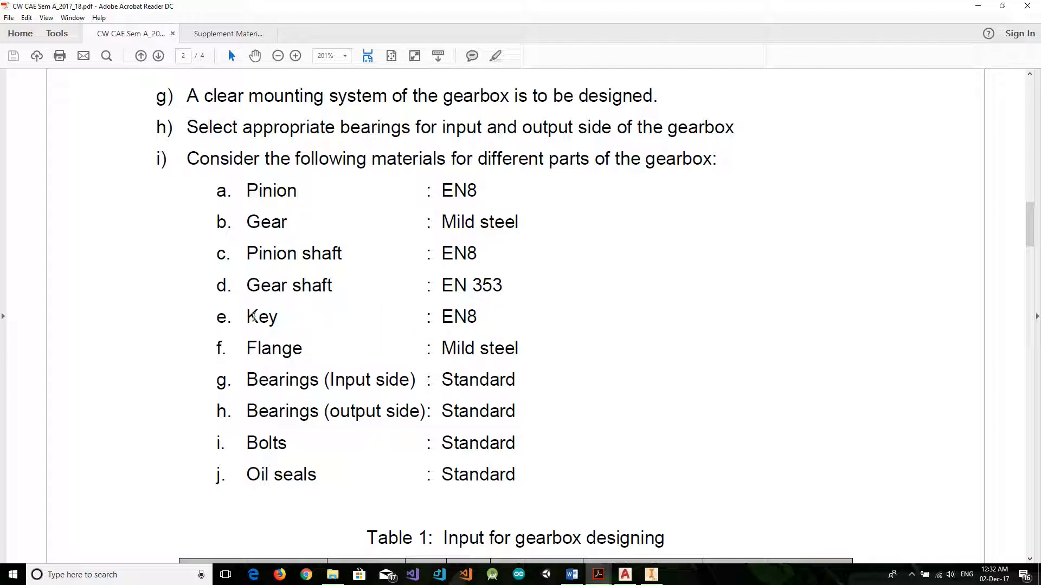
left_click_drag(242, 316, 490, 321)
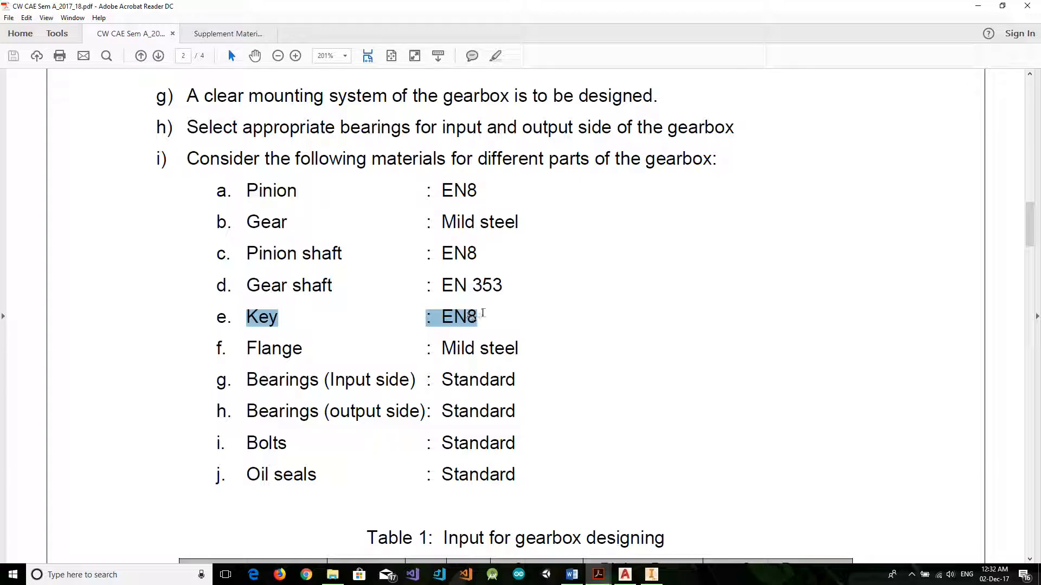
left_click(482, 315)
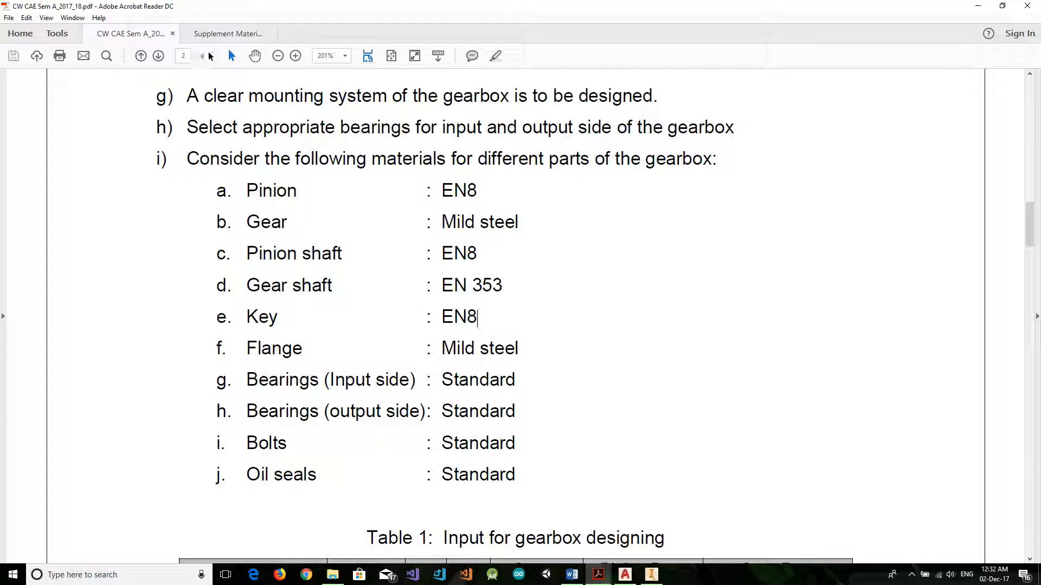
Open the supplementary material and examine the gear data, then the casing thickness and face width listed for module 2.
left_click(235, 36)
scroll(348, 242, "down", 1)
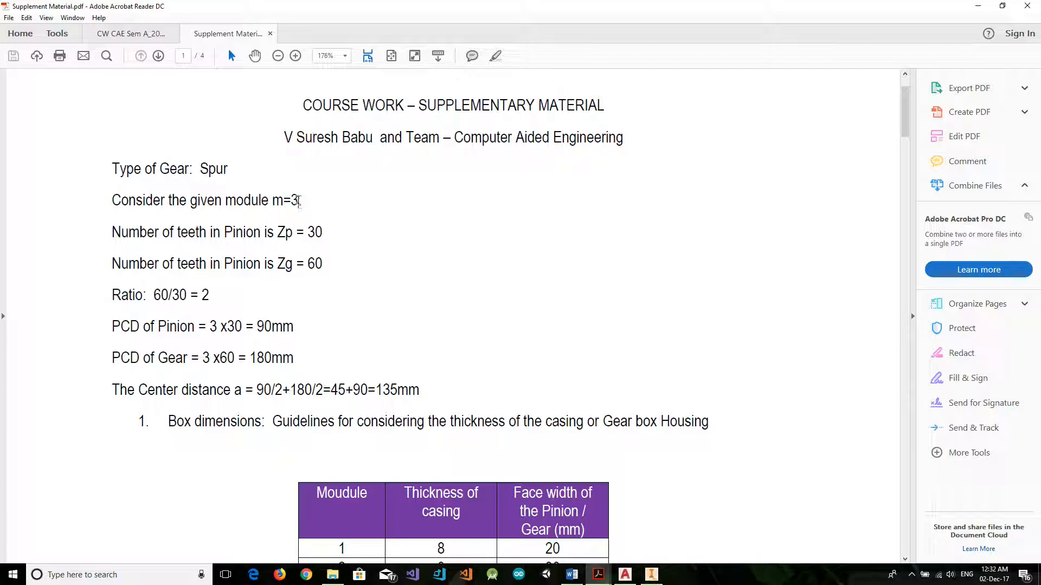
scroll(305, 293, "down", 10)
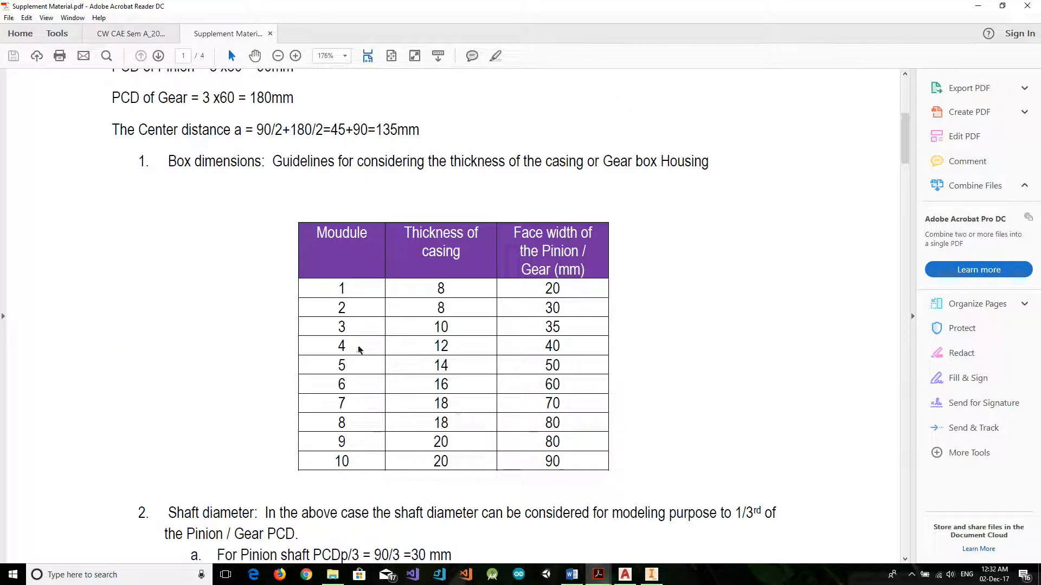
left_click_drag(341, 309, 440, 305)
left_click(512, 318)
left_click(552, 308)
double_click(541, 305)
double_click(342, 309)
left_click(424, 302)
double_click(441, 308)
left_click_drag(541, 309, 565, 309)
scroll(497, 370, "down", 15)
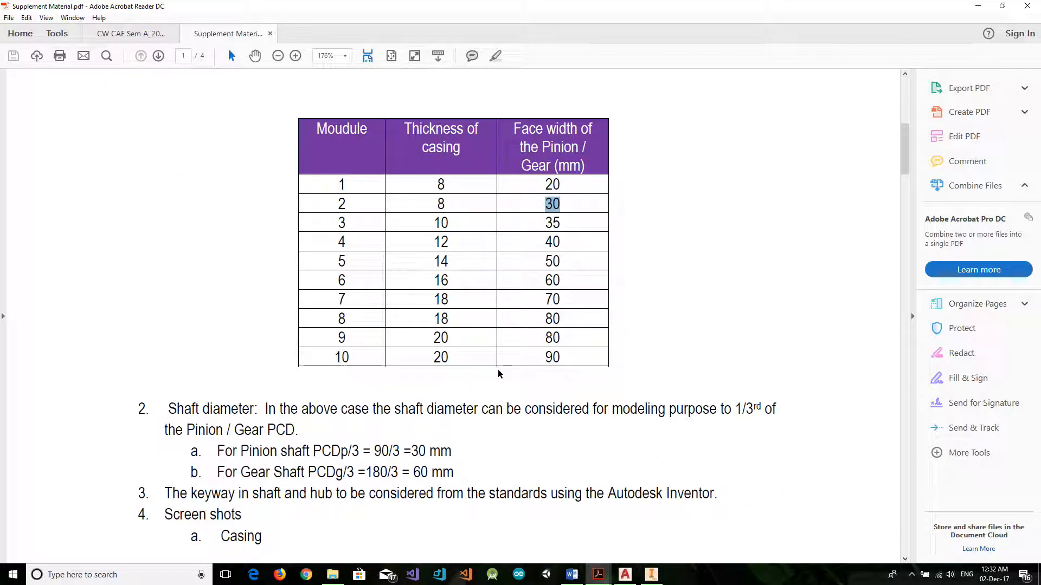
Look through the supplementary material's casing, bearing cap and assembled gearbox illustrations, return to its first page and minimize the document.
scroll(551, 405, "down", 10)
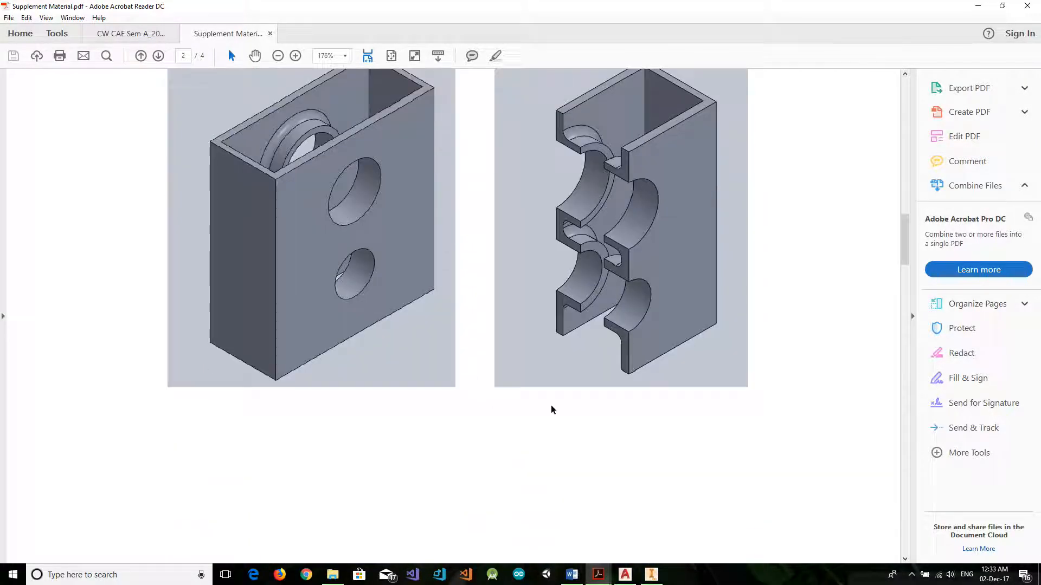
scroll(610, 399, "down", 15)
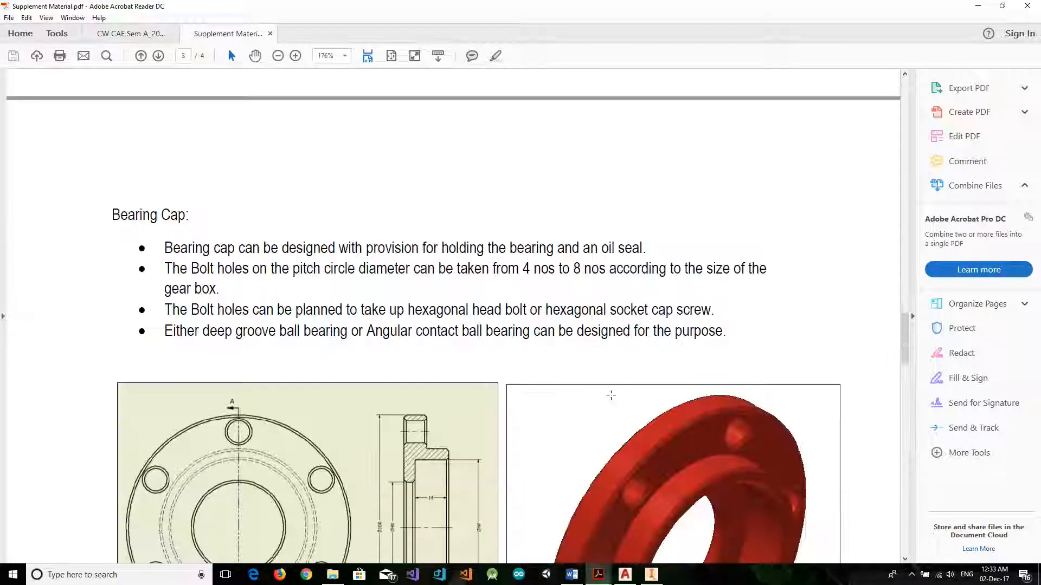
scroll(531, 423, "down", 15)
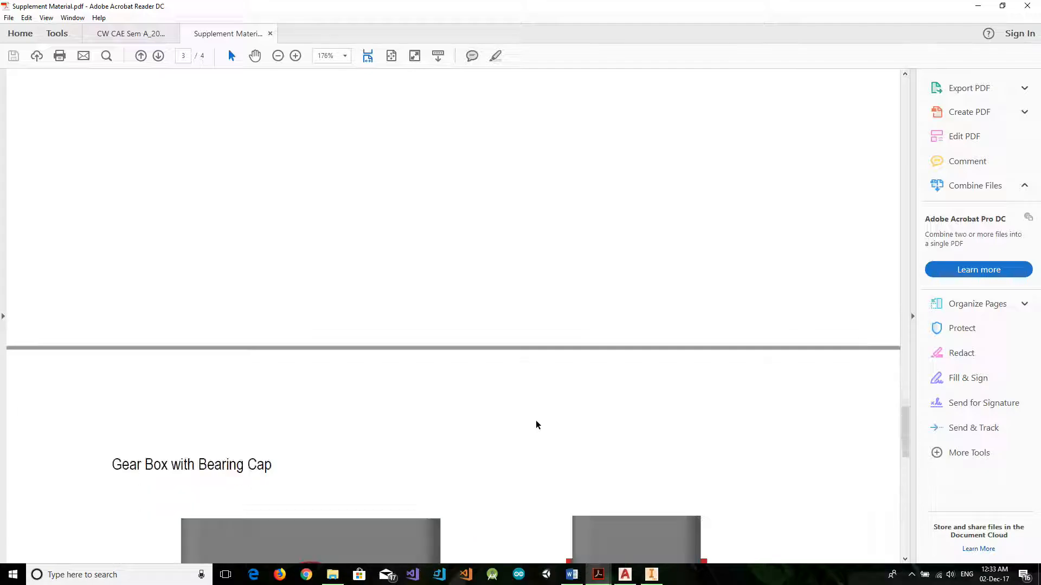
scroll(560, 419, "up", 3)
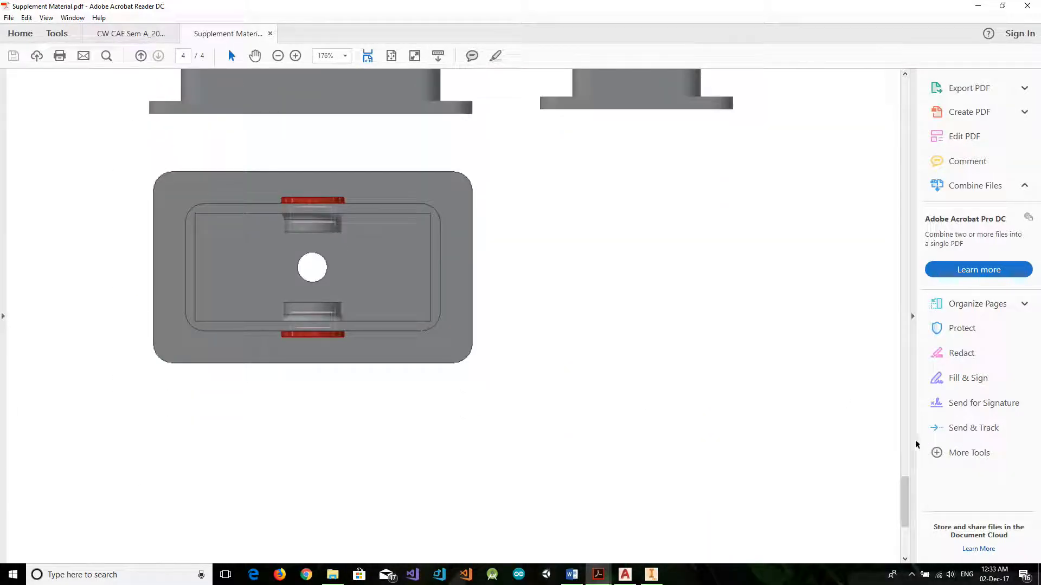
left_click_drag(905, 491, 910, 81)
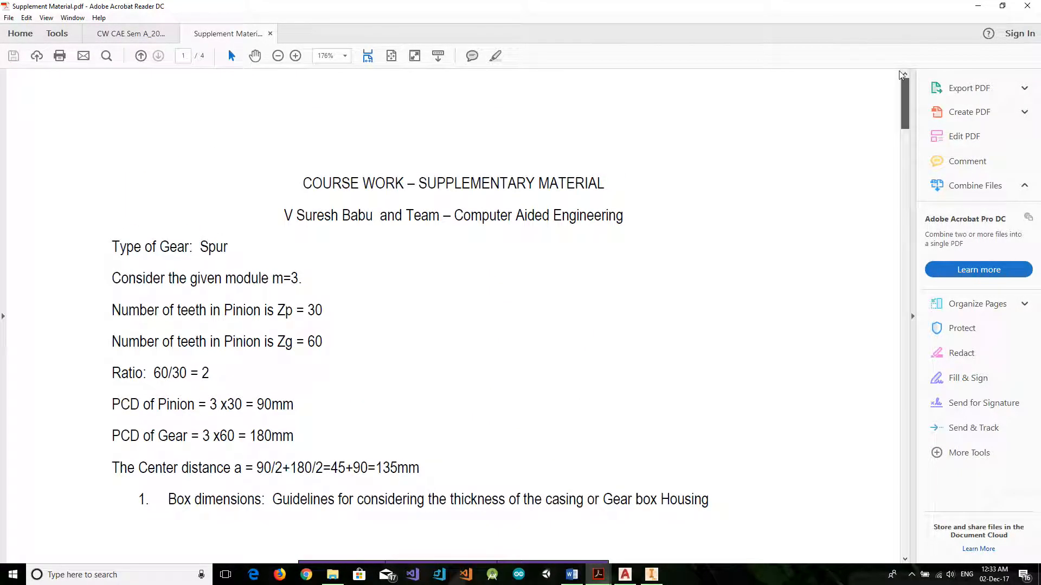
left_click(977, 6)
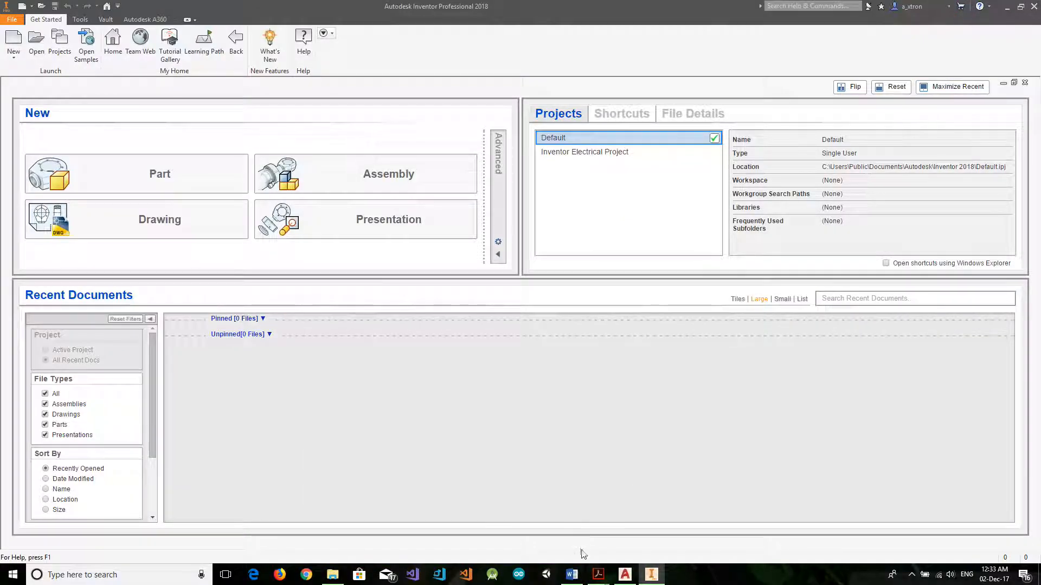
Switch to AutoCAD and examine the gearbox side and front views in GearBoxSketch.dwg, leaving nothing selected.
left_click(623, 576)
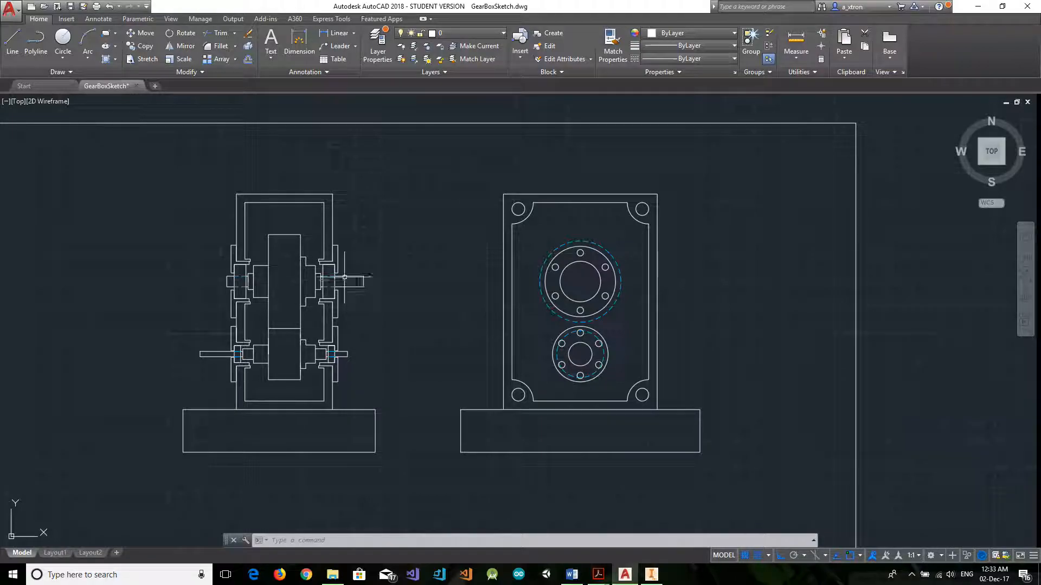
mouse_move(183, 170)
left_mouse_down()
mouse_move(416, 405)
mouse_move(430, 353)
left_mouse_up()
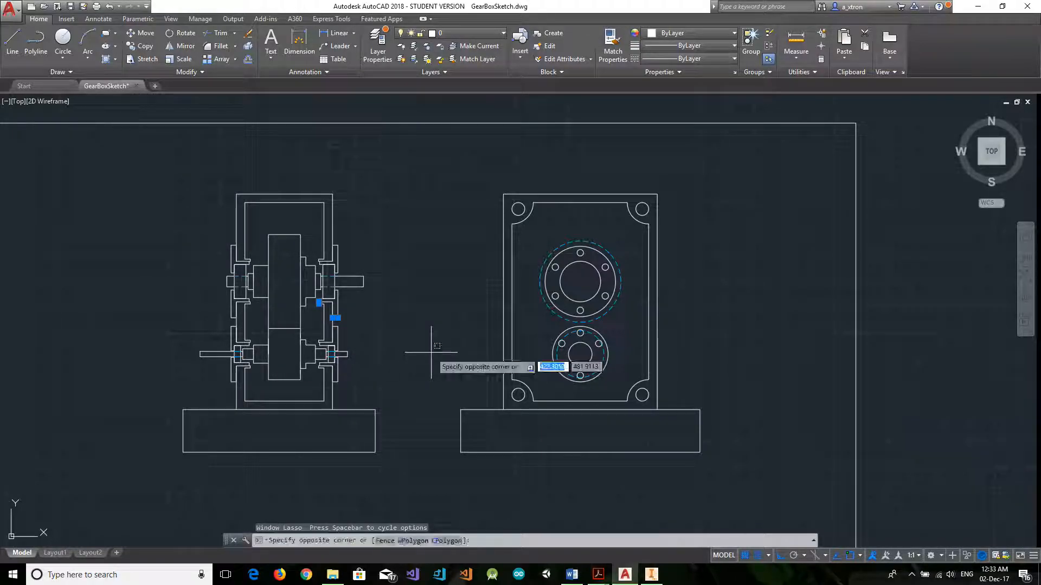
key("Escape")
key("Escape")
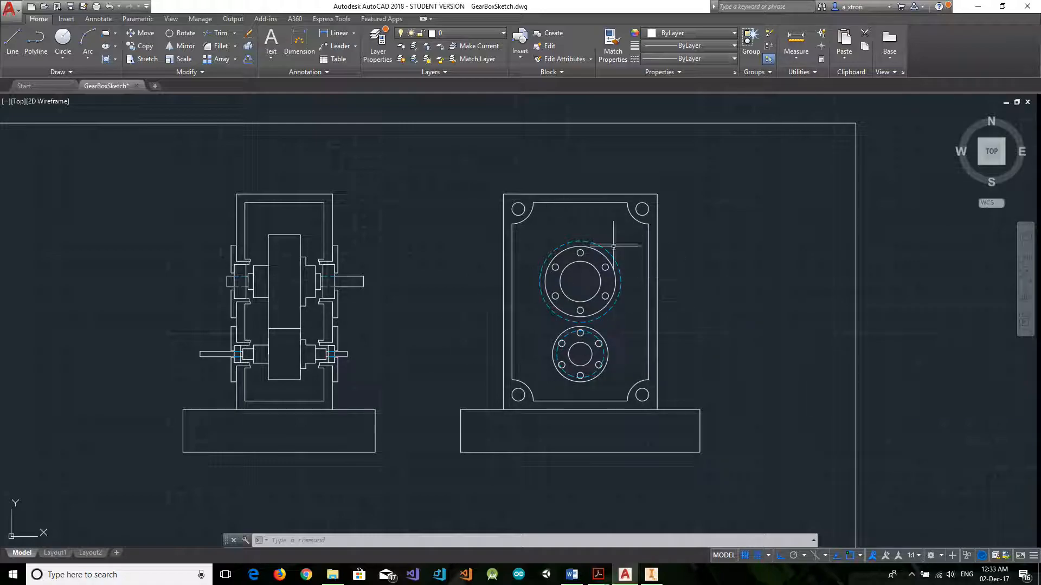
Turn on the Bearing Caps Dimensions, Case Dimesnsions and Shaft Dimensions layers to view the gearbox measurements.
left_click(463, 35)
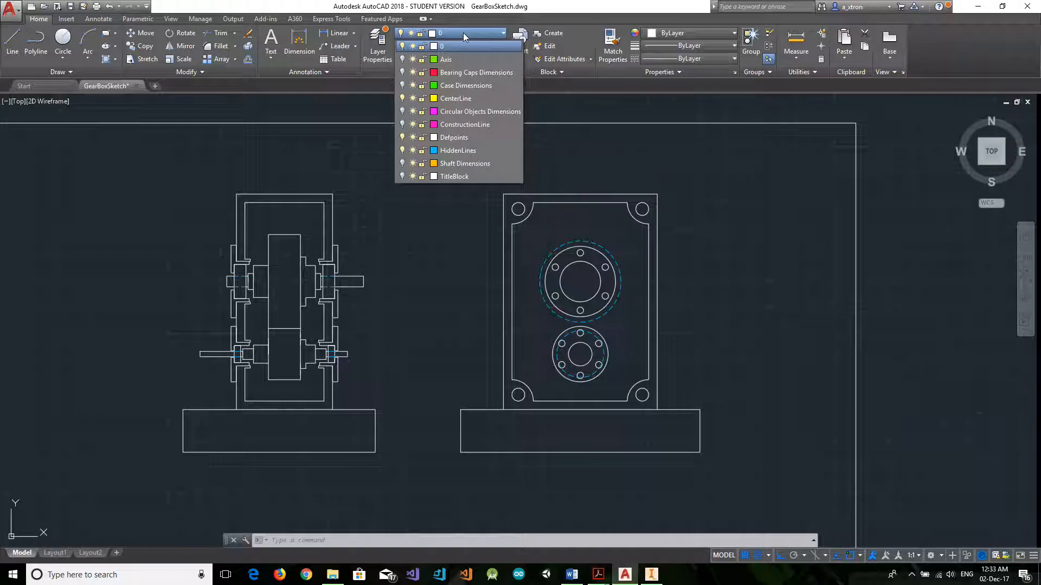
left_click(438, 288)
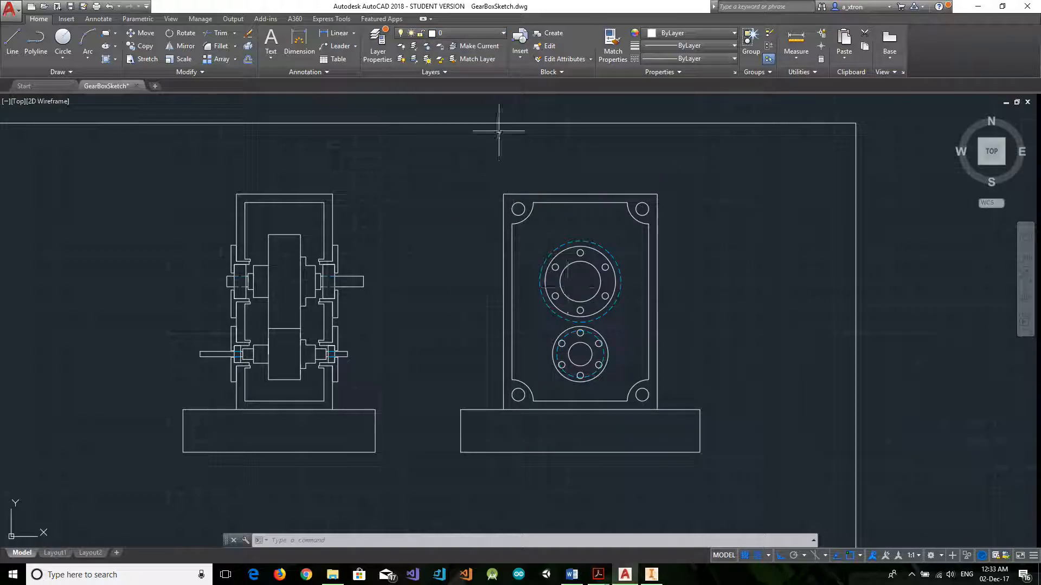
left_click(467, 34)
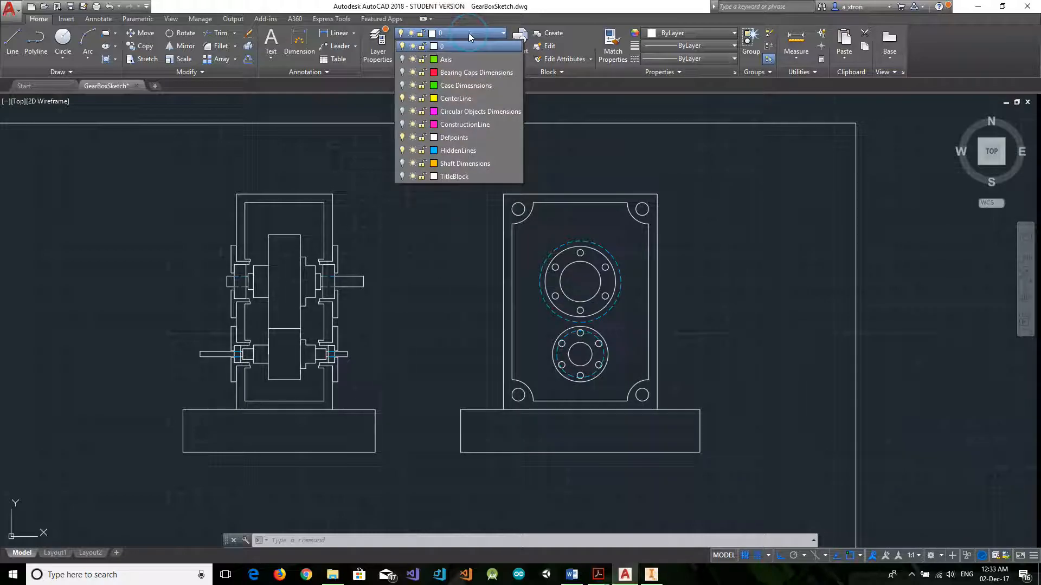
left_click(401, 73)
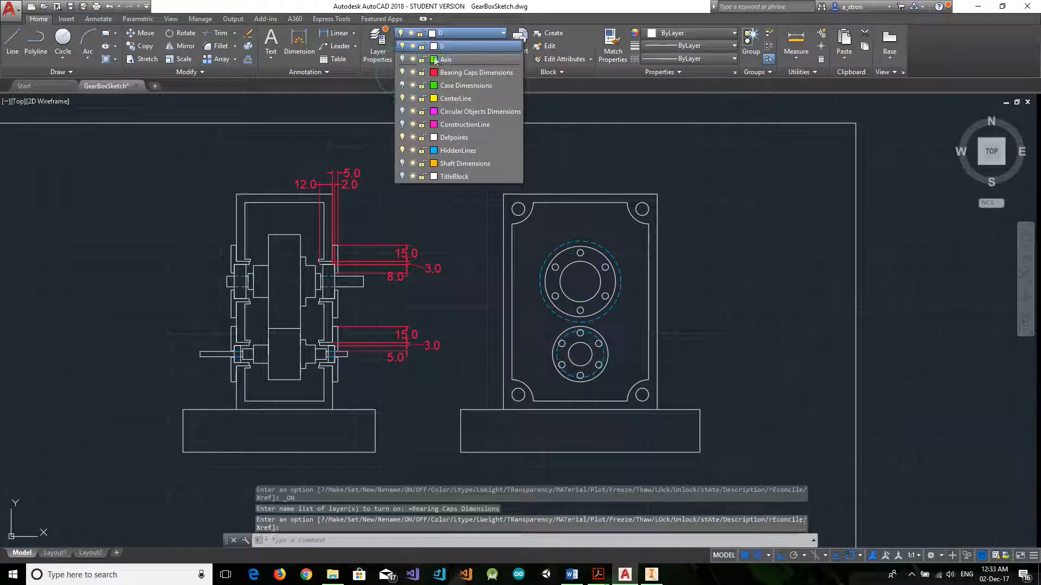
left_click(401, 85)
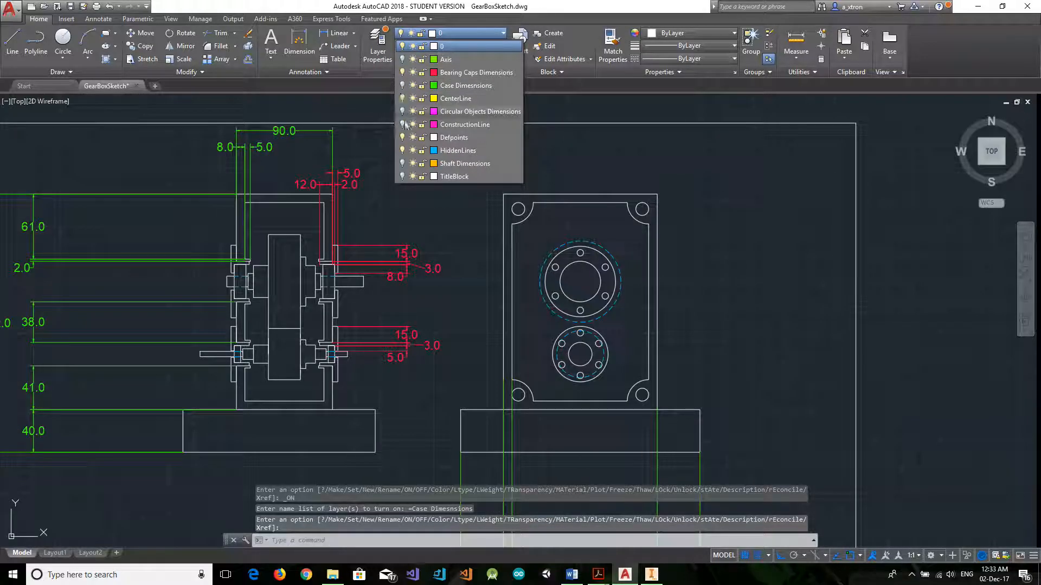
left_click(404, 164)
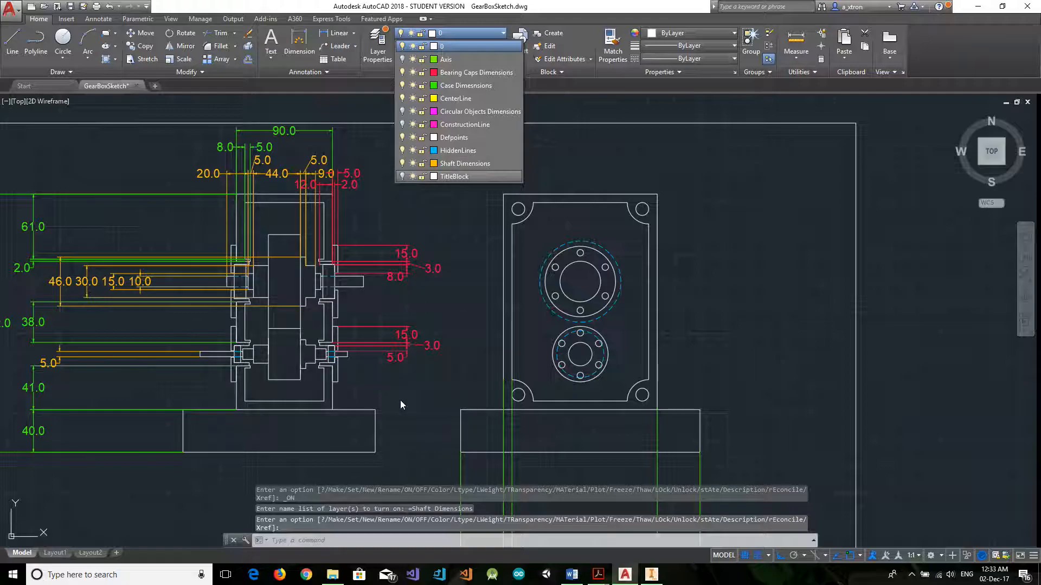
Turn off the Shaft Dimensions, Circular Objects Dimensions, Case Dimesnsions and Bearing Caps Dimensions layers.
left_click(402, 164)
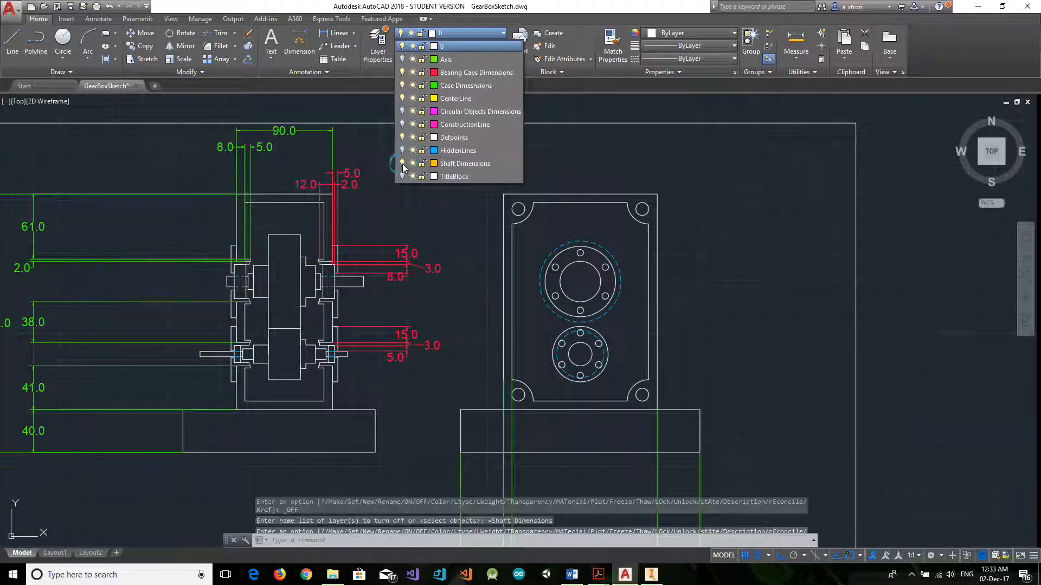
left_click(402, 111)
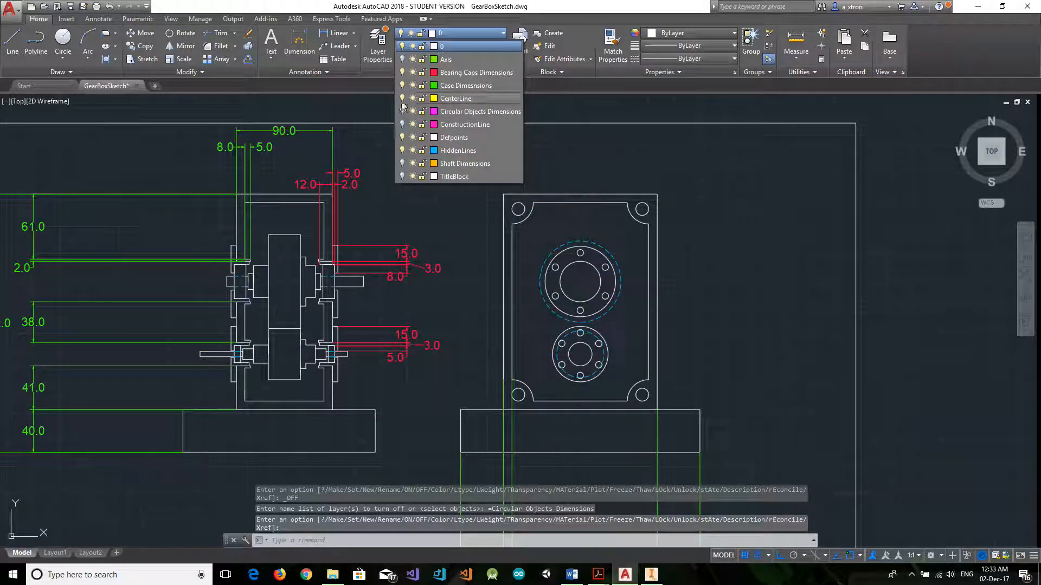
left_click(402, 86)
left_click(402, 73)
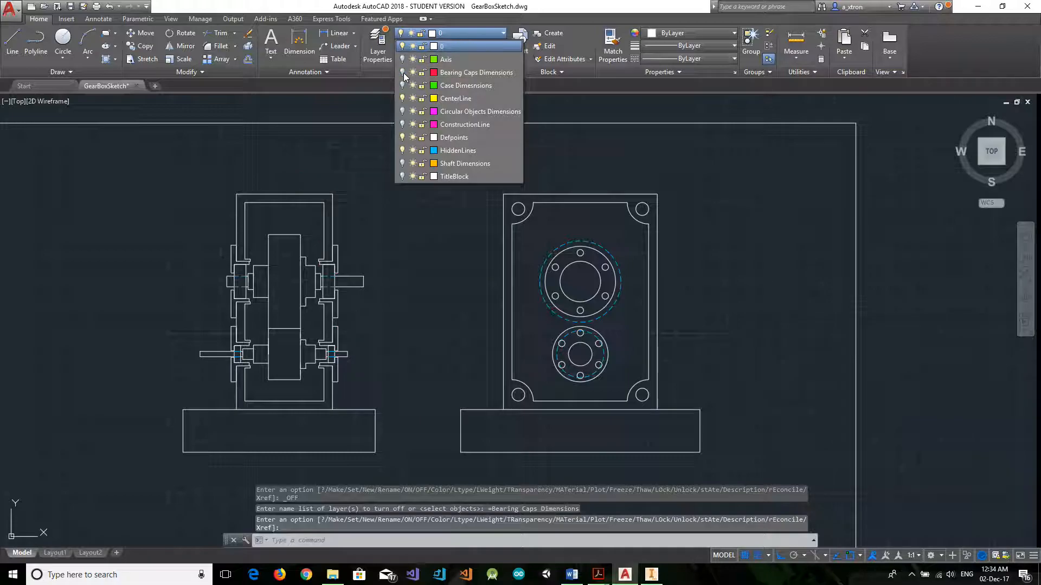
Close the layer list, switch to Calculations.docx in Word and review the block of given gearbox parameters.
left_click(413, 256)
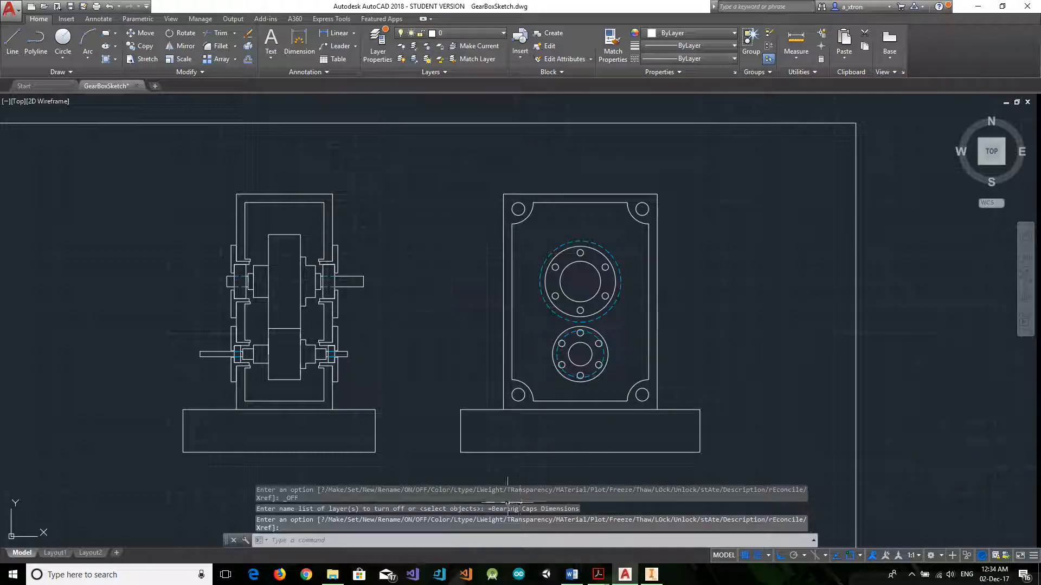
mouse_move(574, 570)
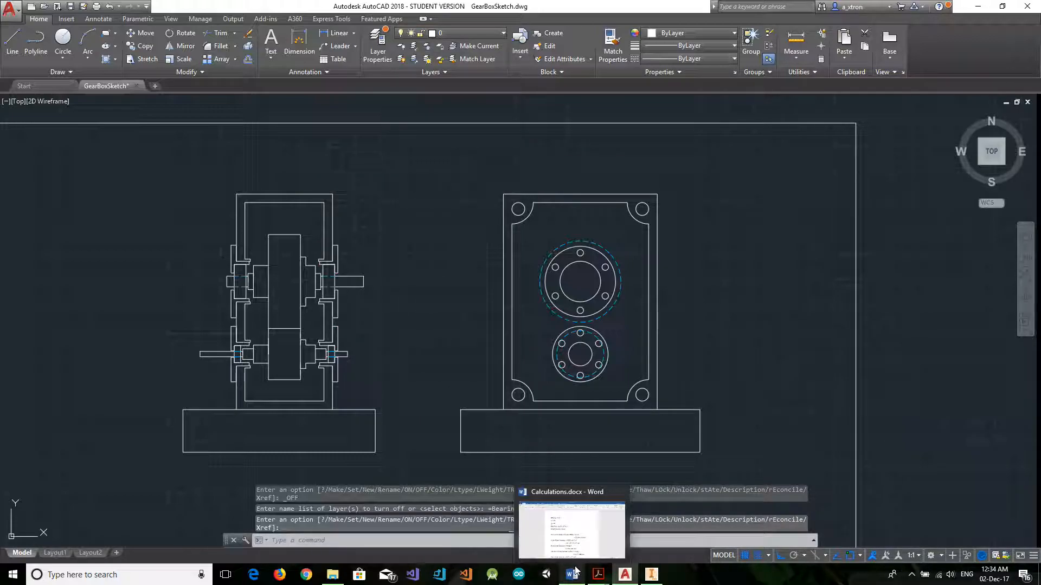
left_click(582, 533)
left_click(418, 165)
left_click_drag(312, 161, 494, 280)
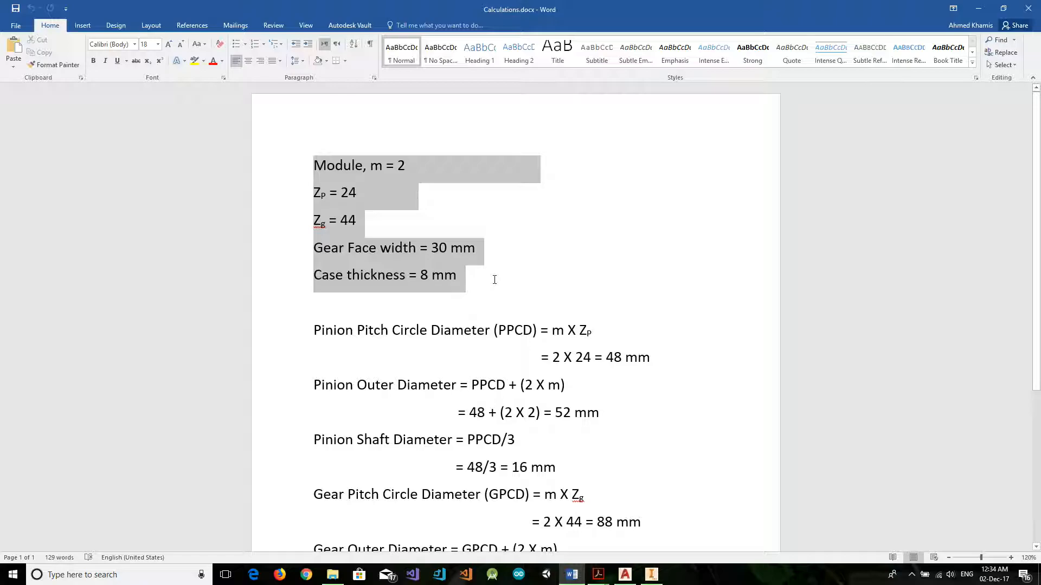
left_click(467, 279)
left_click_drag(398, 165, 479, 283)
left_click(465, 272)
Examine the module, pinion and gear tooth numbers, gear face width and case thickness individually.
left_click_drag(393, 166, 342, 203)
left_click(409, 166)
left_click(351, 208)
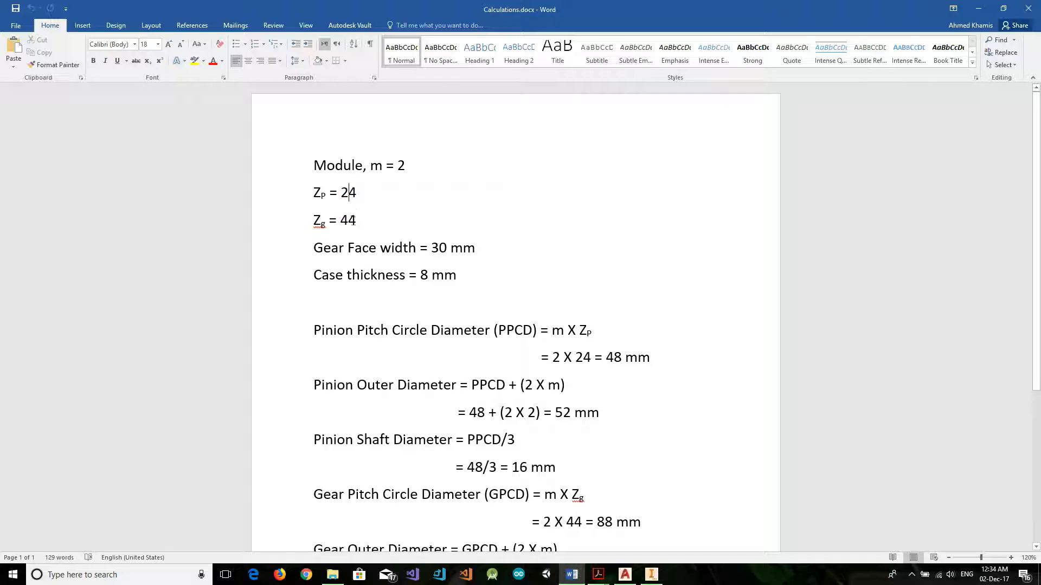
double_click(344, 218)
left_click(431, 250)
double_click(435, 249)
double_click(424, 277)
left_click(418, 329)
Look over the full set of calculations from Pinion Pitch Circle Diameter to Center Diameter, leaving nothing selected.
scroll(418, 329, "down", 1)
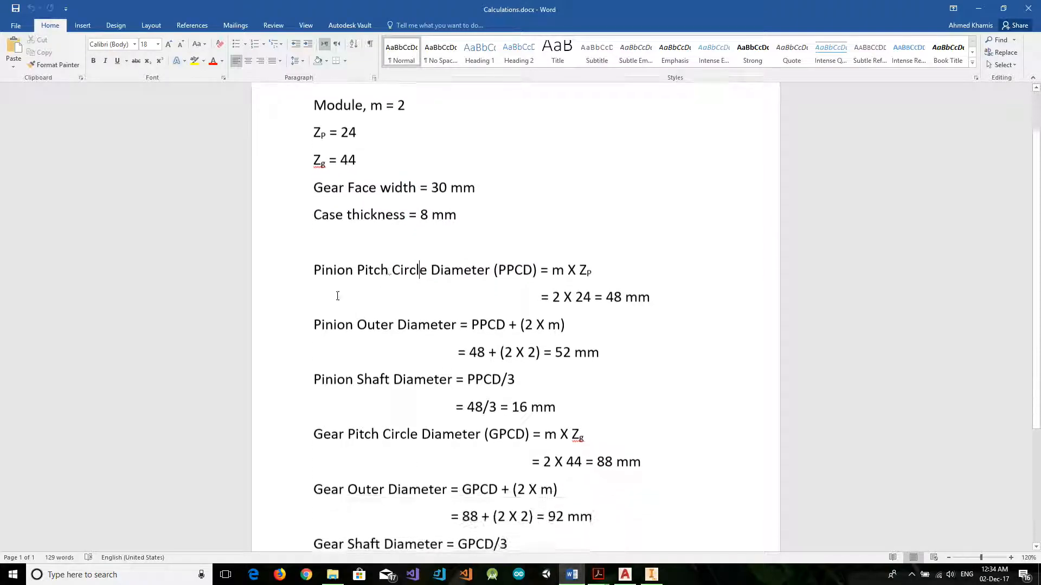
scroll(313, 268, "down", 2)
left_click_drag(314, 175, 643, 520)
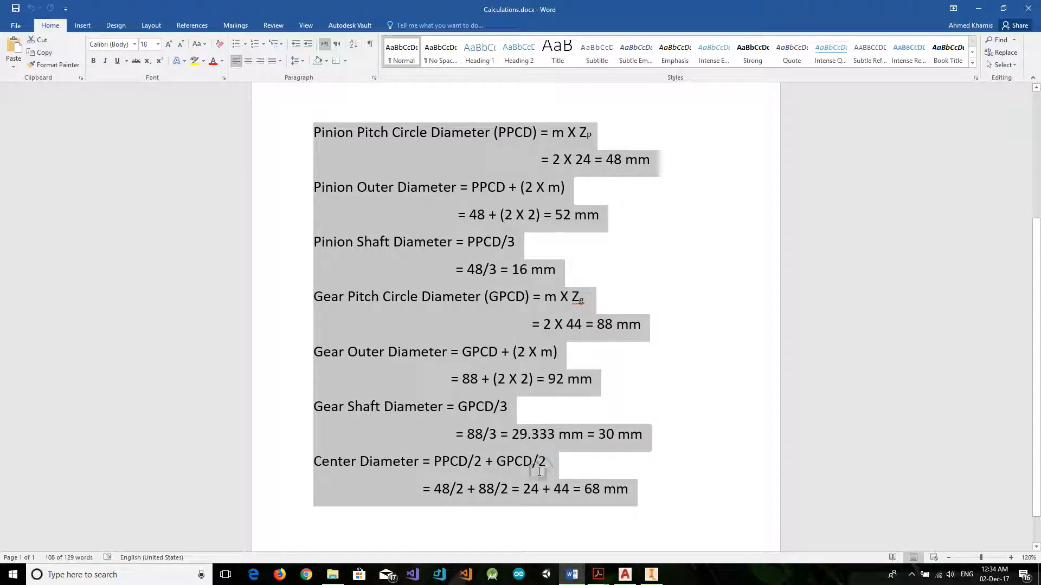
left_click(542, 462)
scroll(532, 430, "up", 1)
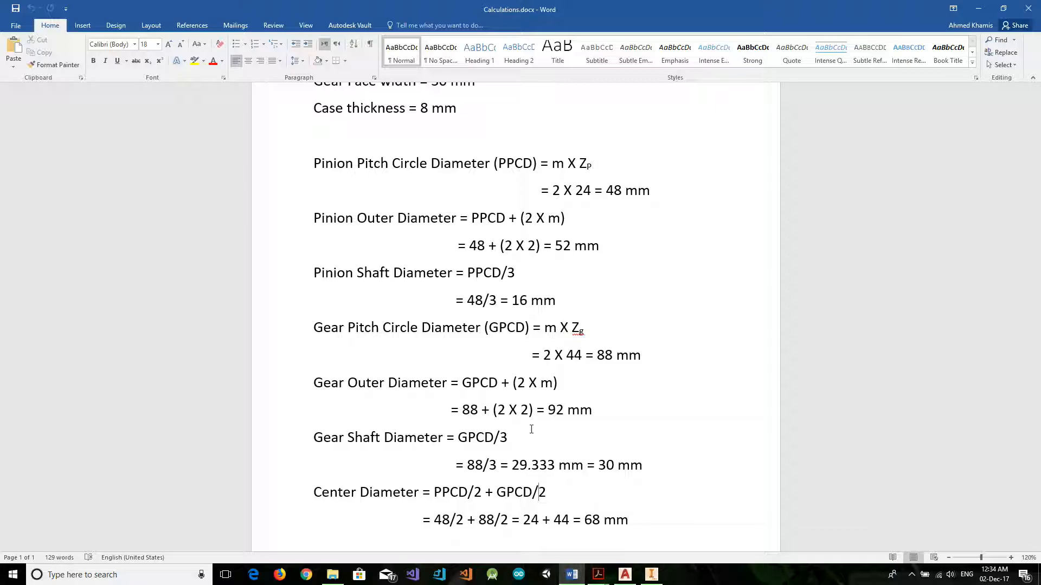
scroll(483, 230, "up", 2)
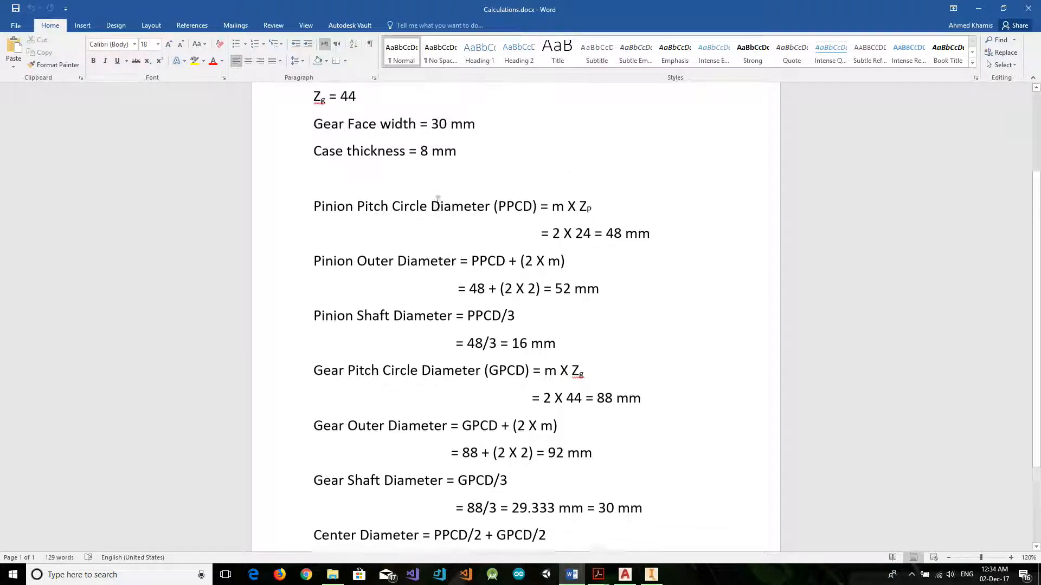
Examine the Pinion Pitch Circle Diameter formula and its calculation from the module and tooth number.
left_click_drag(315, 225, 490, 225)
left_click(392, 225)
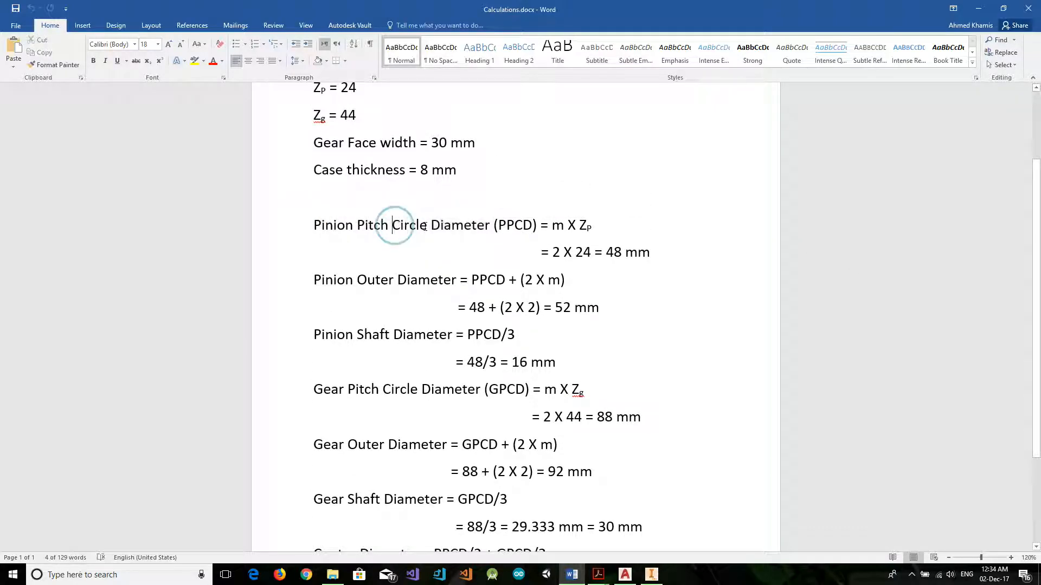
left_click(560, 229)
left_click_drag(562, 229, 591, 253)
left_click(613, 252)
Examine the Pinion Outer Diameter and Pinion Shaft Diameter calculations.
scroll(396, 222, "down", 2)
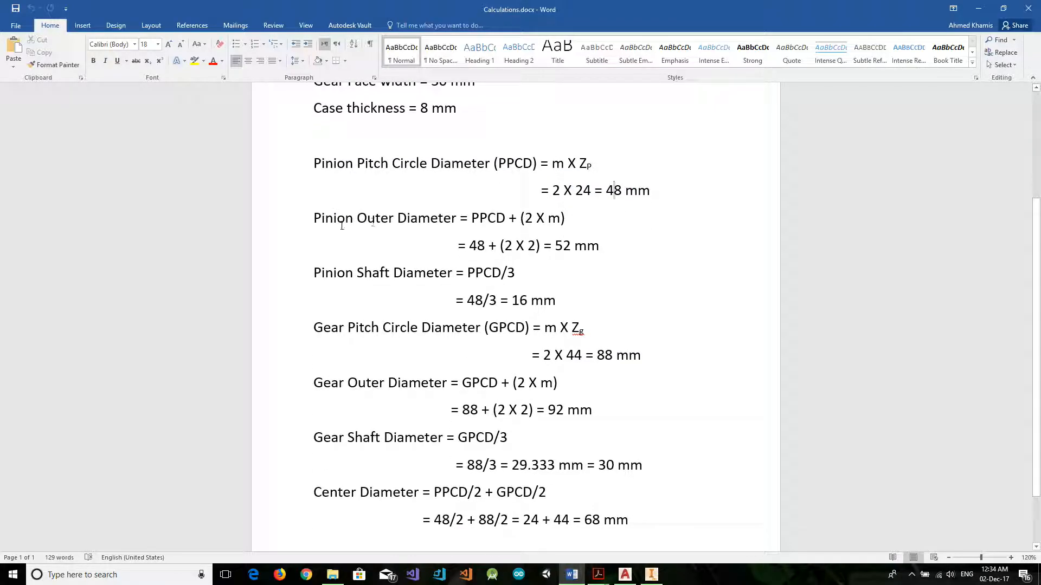
left_click_drag(461, 247, 599, 247)
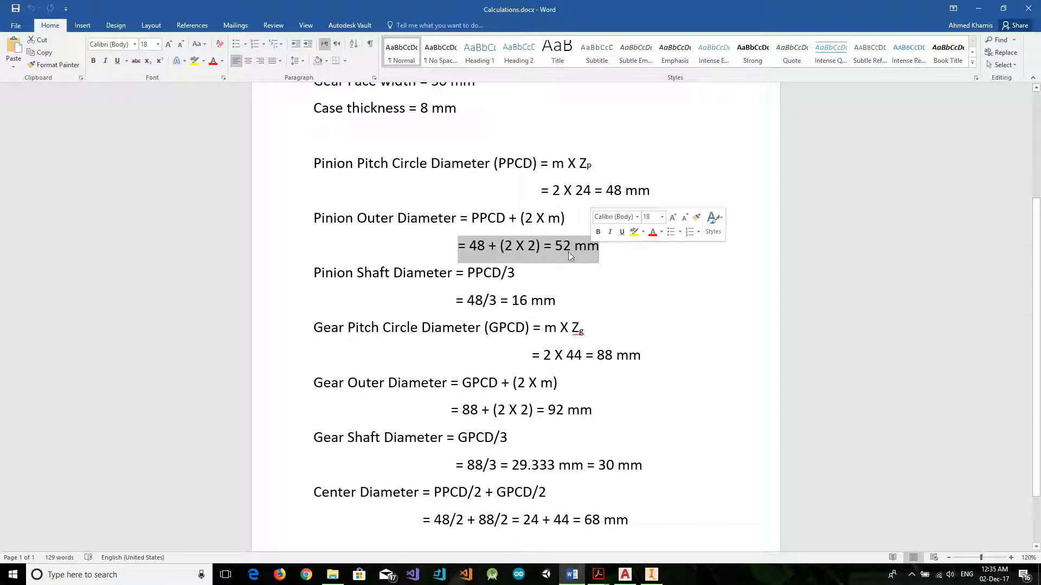
left_click(440, 245)
left_click_drag(315, 212, 591, 262)
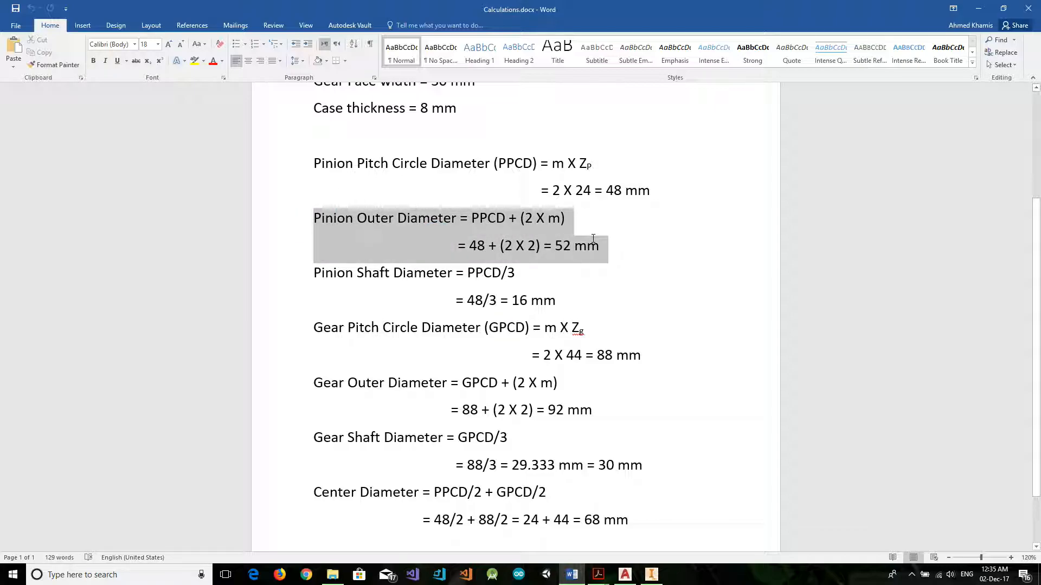
left_click(578, 286)
left_click_drag(313, 273, 561, 302)
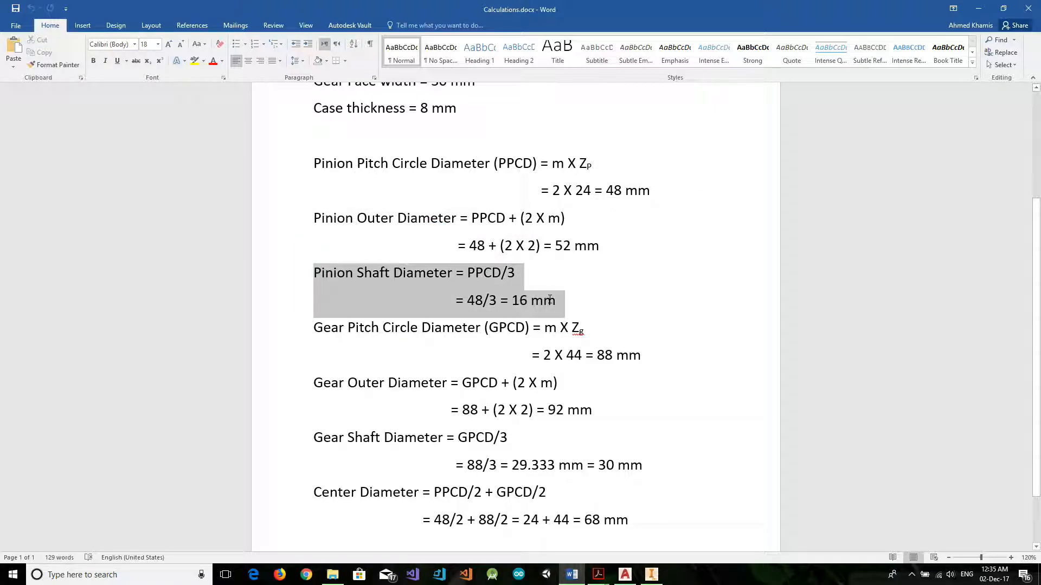
left_click(469, 302)
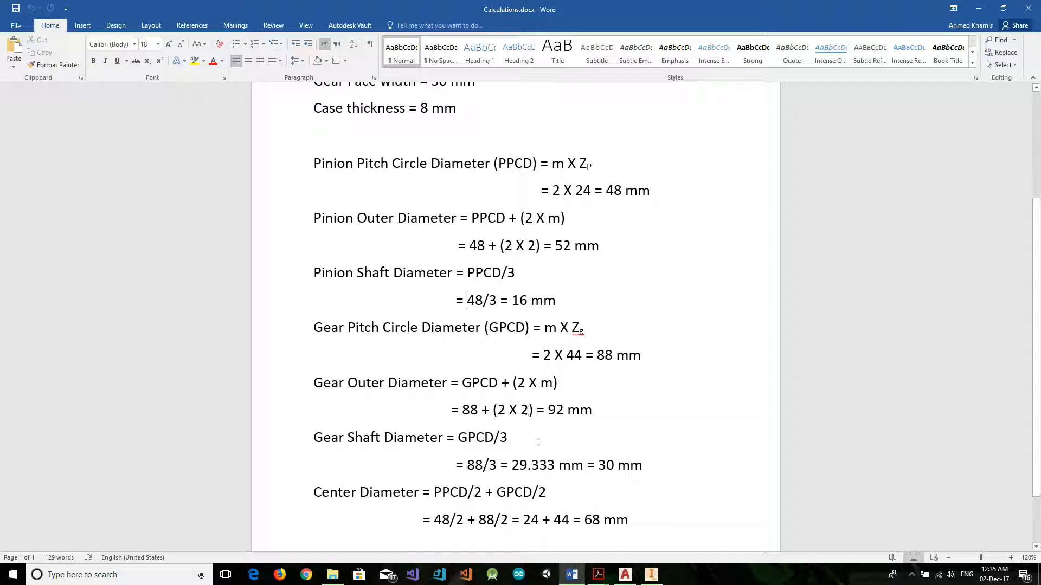
Switch to AutoCAD to inspect the meshing gears and shafts in the gearbox side view, and return to the Word calculations.
left_click(625, 575)
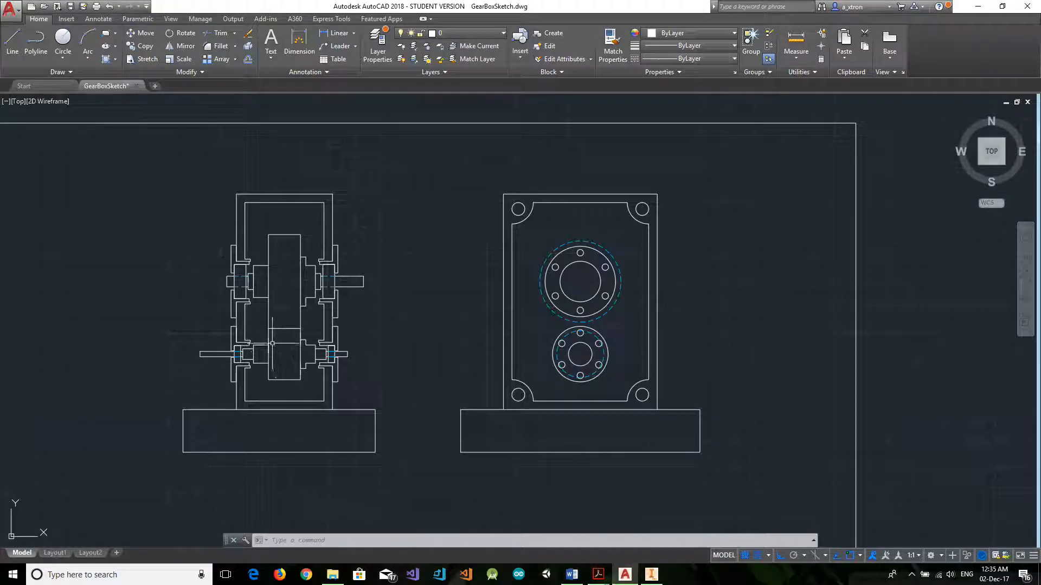
scroll(271, 341, "up", 4)
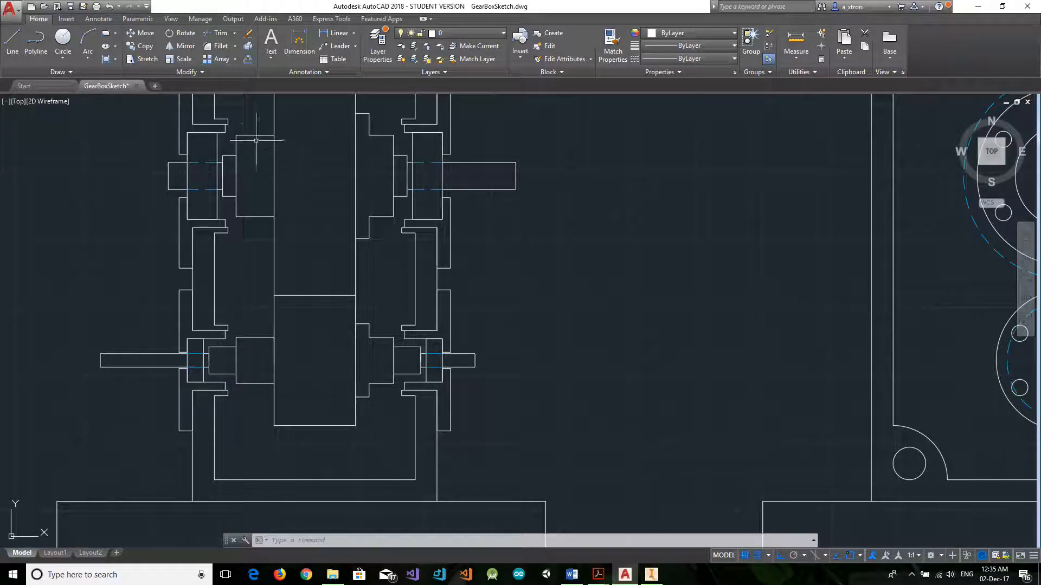
left_click(572, 575)
Examine the Gear Pitch Circle Diameter and Gear Outer Diameter calculations.
scroll(359, 330, "down", 1)
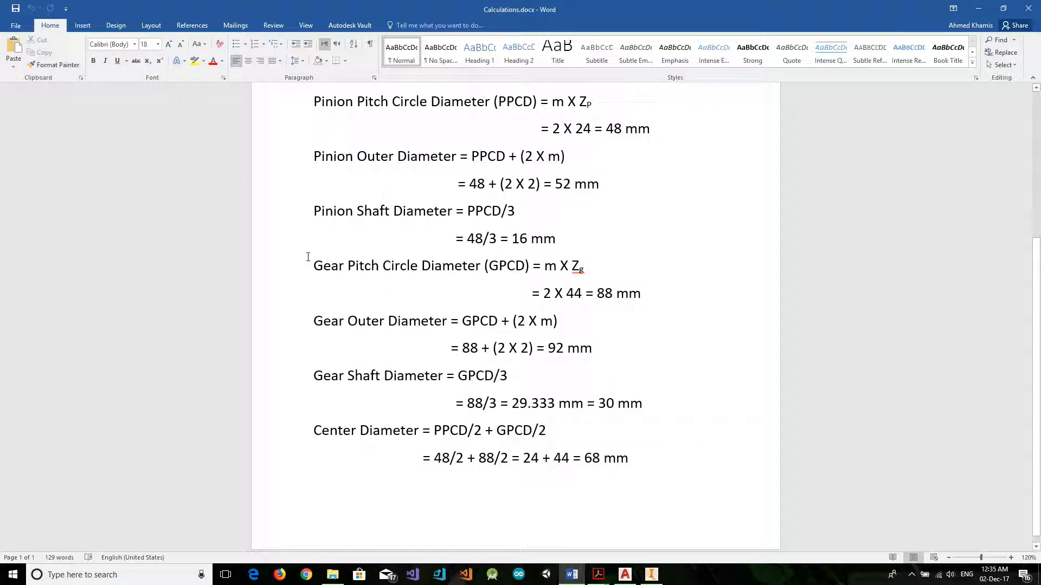
left_click_drag(385, 225, 430, 295)
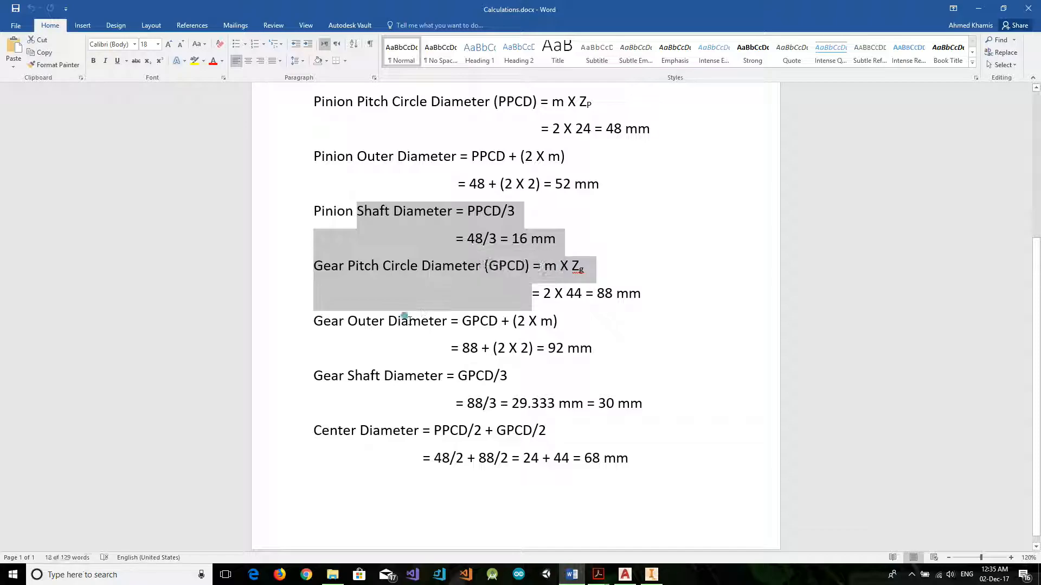
left_click(347, 320)
left_click(366, 321)
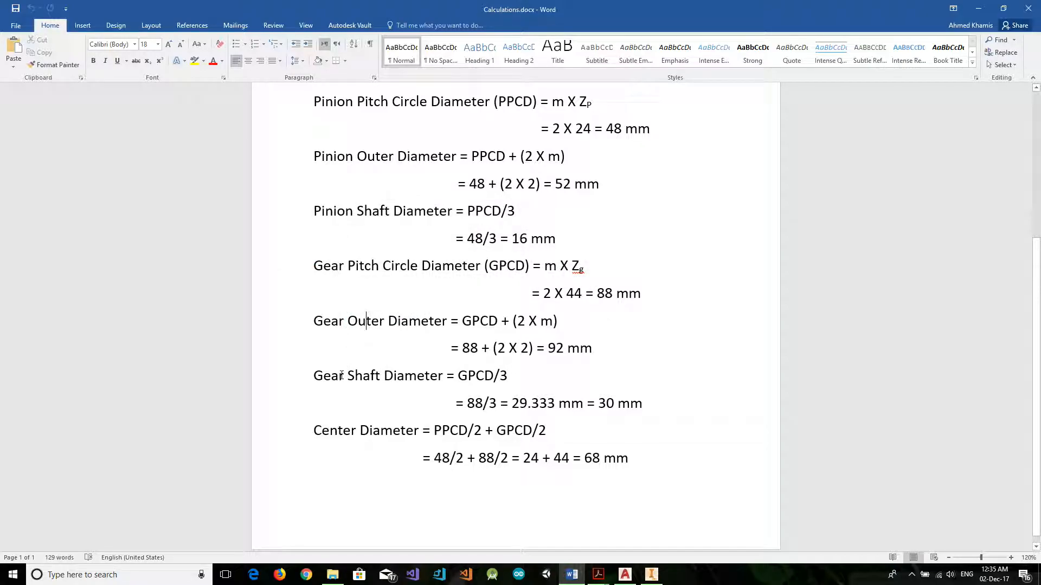
Examine the Gear Shaft Diameter formula, its division by 3 and the rounded shaft size.
left_click_drag(346, 375, 493, 378)
left_click(504, 376)
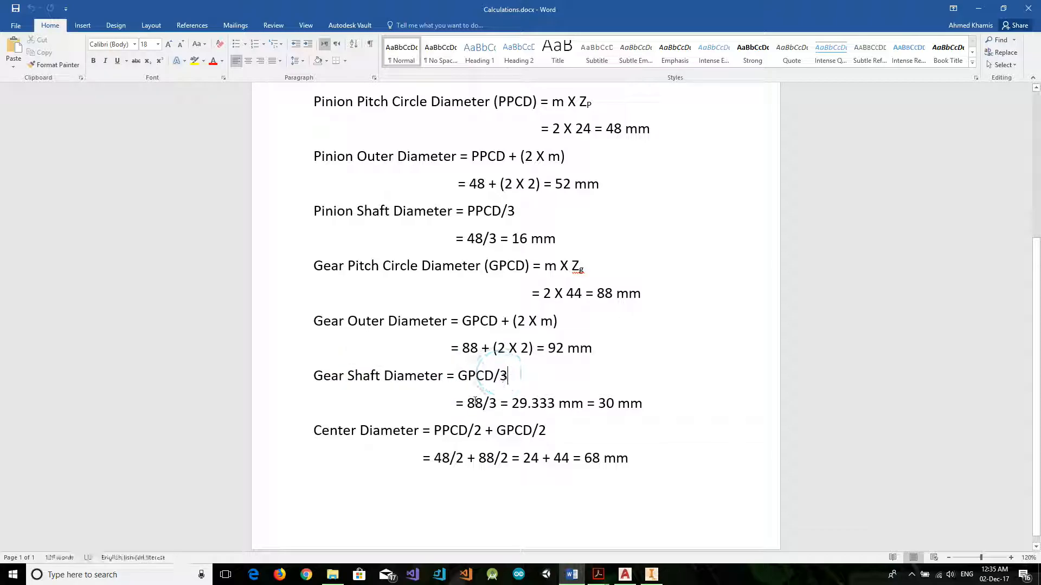
left_click(318, 432)
left_click(520, 378)
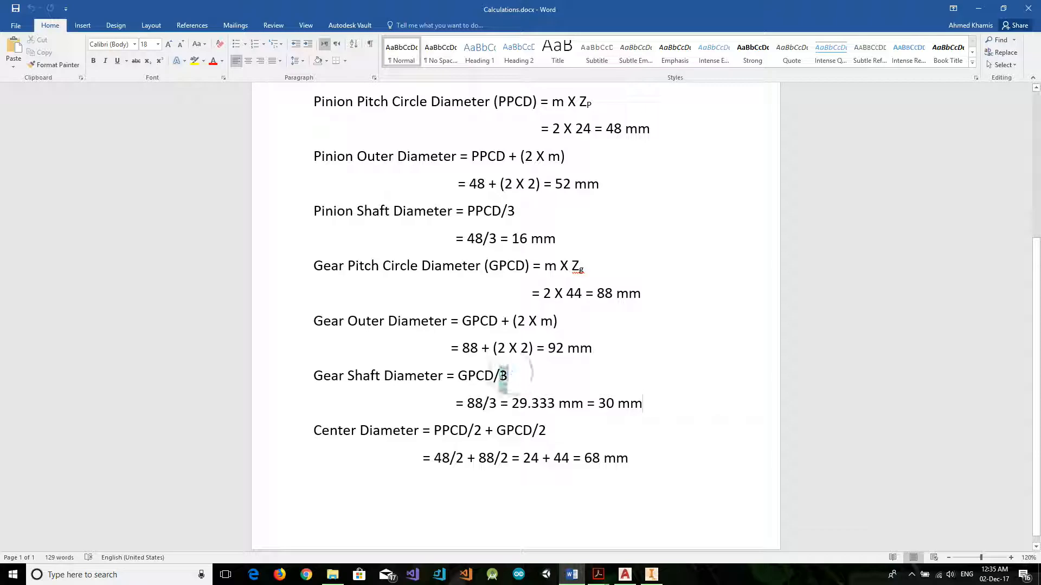
left_click(499, 377)
left_click_drag(509, 379, 509, 381)
left_click(536, 390)
left_click_drag(511, 404, 530, 404)
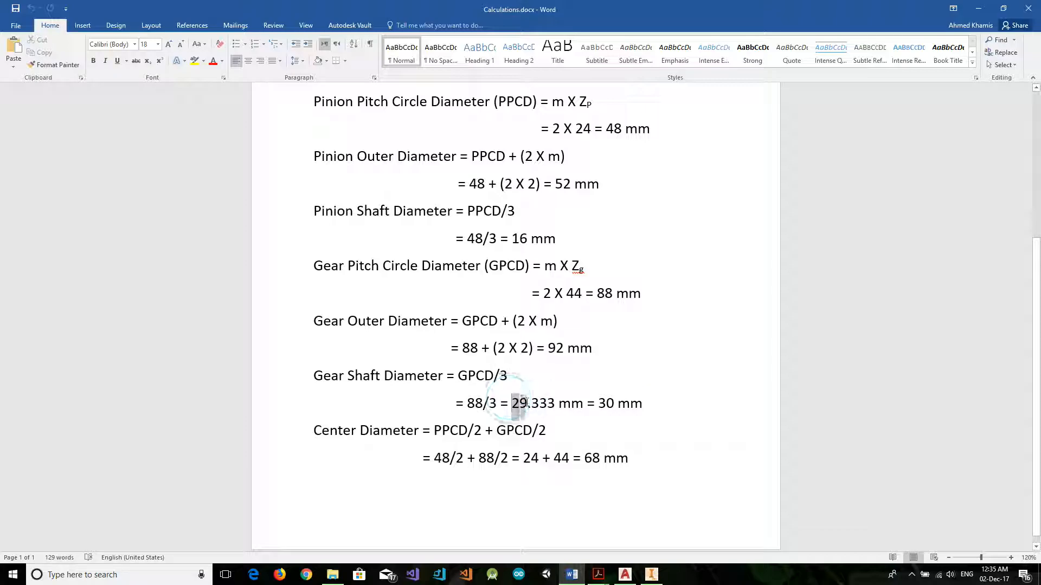
left_click(547, 403)
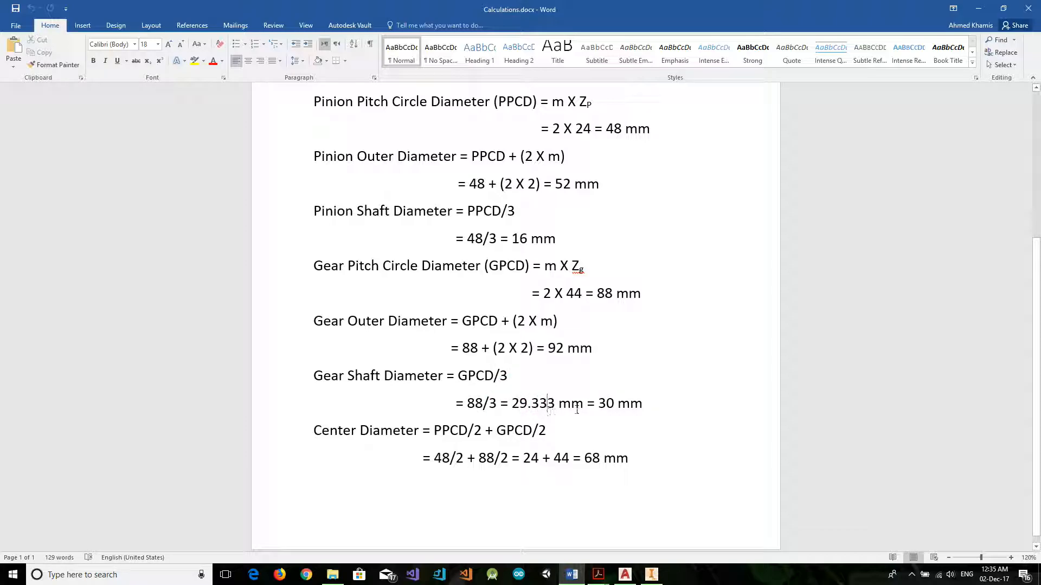
double_click(602, 403)
Examine the Center Diameter formula with its PPCD/2 and GPCD/2 terms and the calculation beneath it.
left_click(563, 430)
left_click(337, 429)
left_click_drag(312, 430, 465, 434)
left_click(486, 458)
left_click(449, 432)
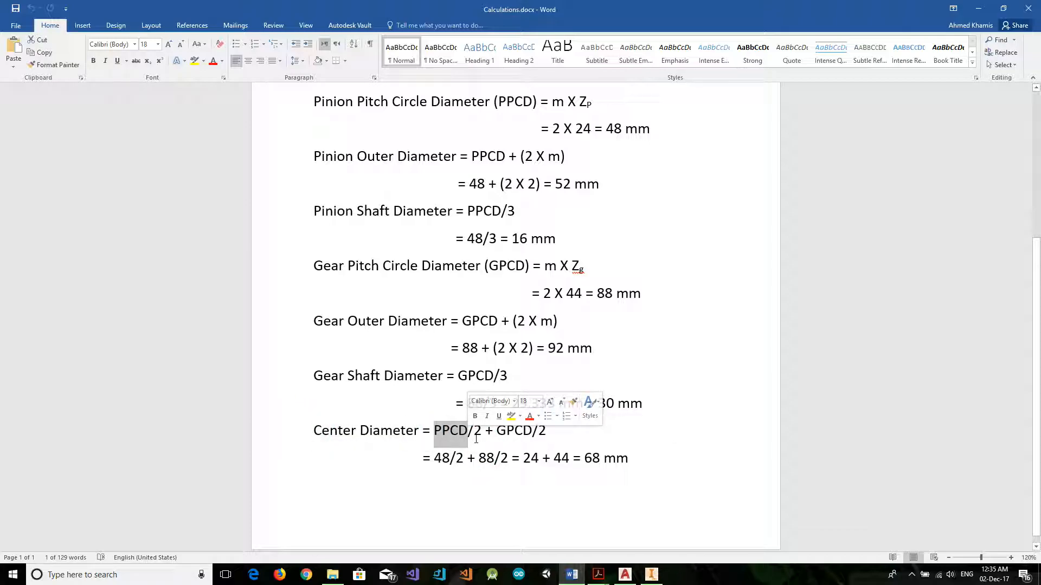
left_click(474, 432)
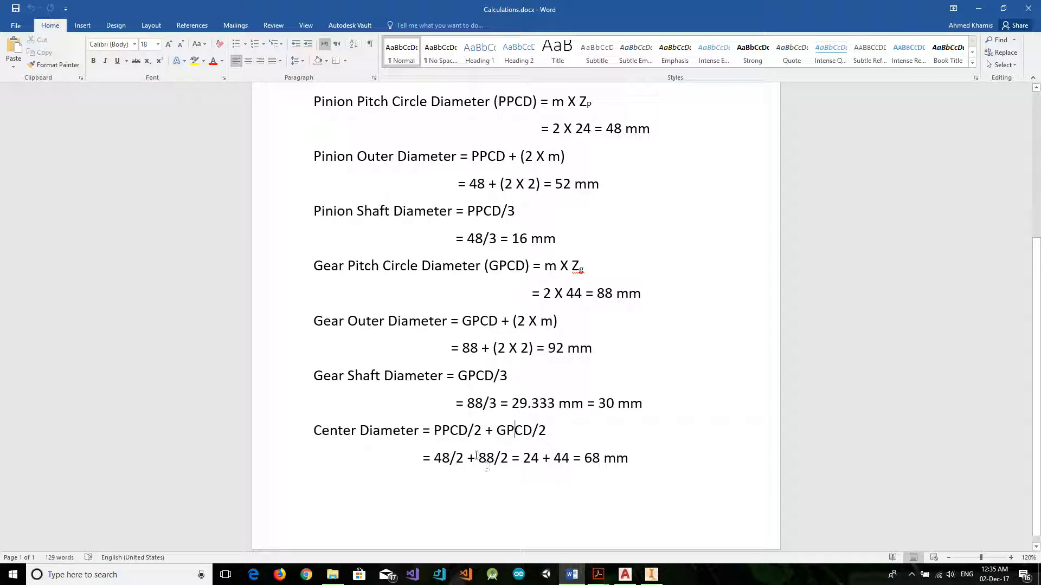
scroll(476, 456, "down", 1)
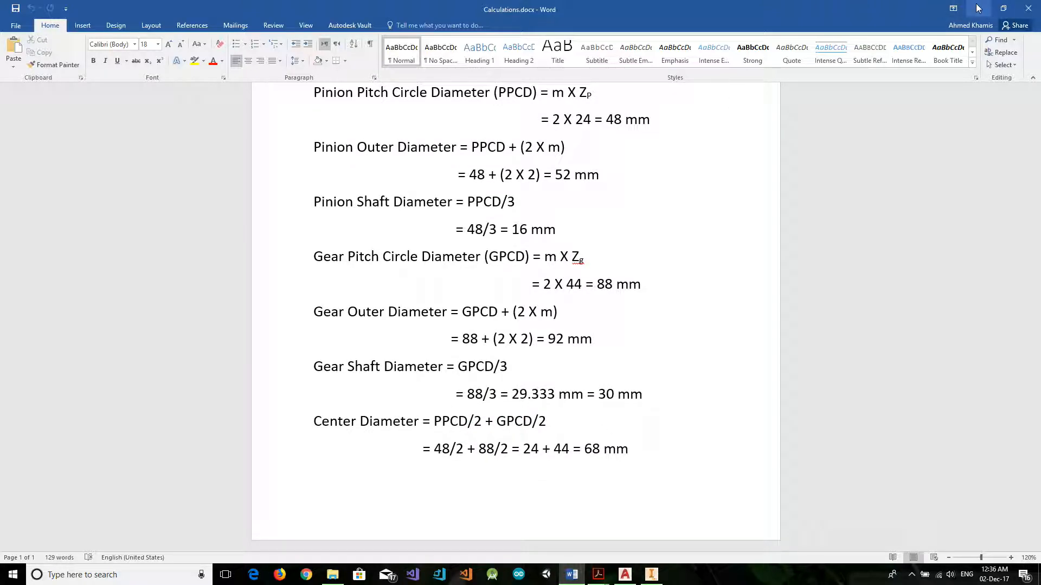
Minimize the calculations document and switch to Autodesk Inventor.
left_click(978, 8)
scroll(547, 356, "down", 3)
left_click(651, 574)
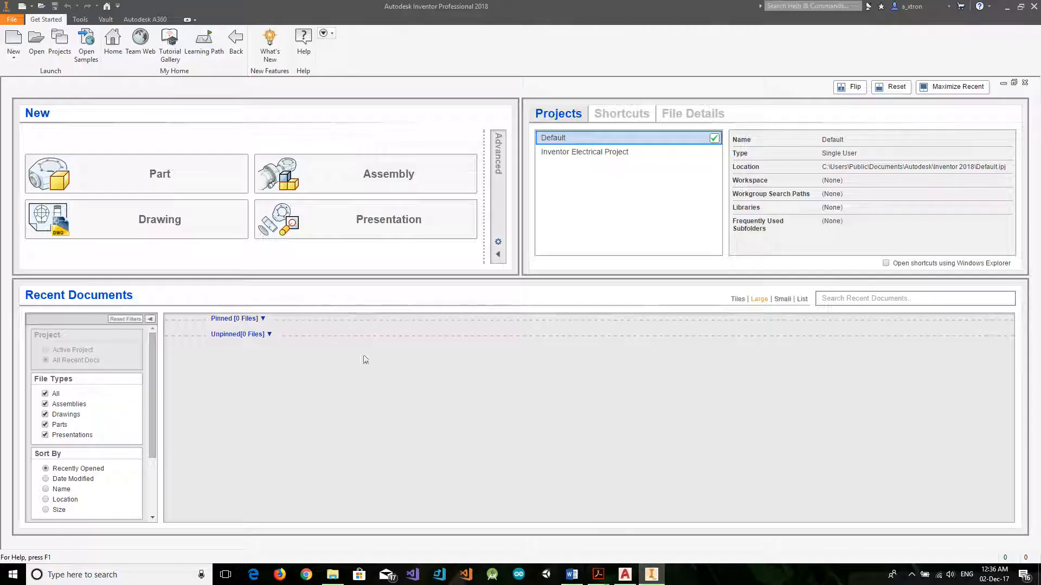
Switch to File Explorer and look through the CAE CW1 GearBox folder and its 2D Sketch and 3D Model subfolders, leaving nothing selected.
mouse_move(336, 580)
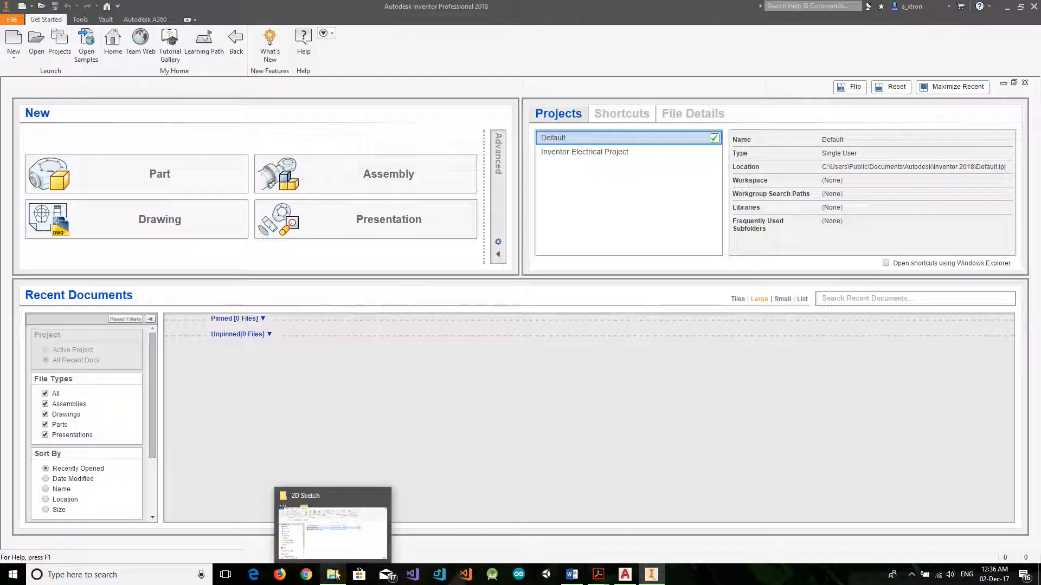
left_click(332, 533)
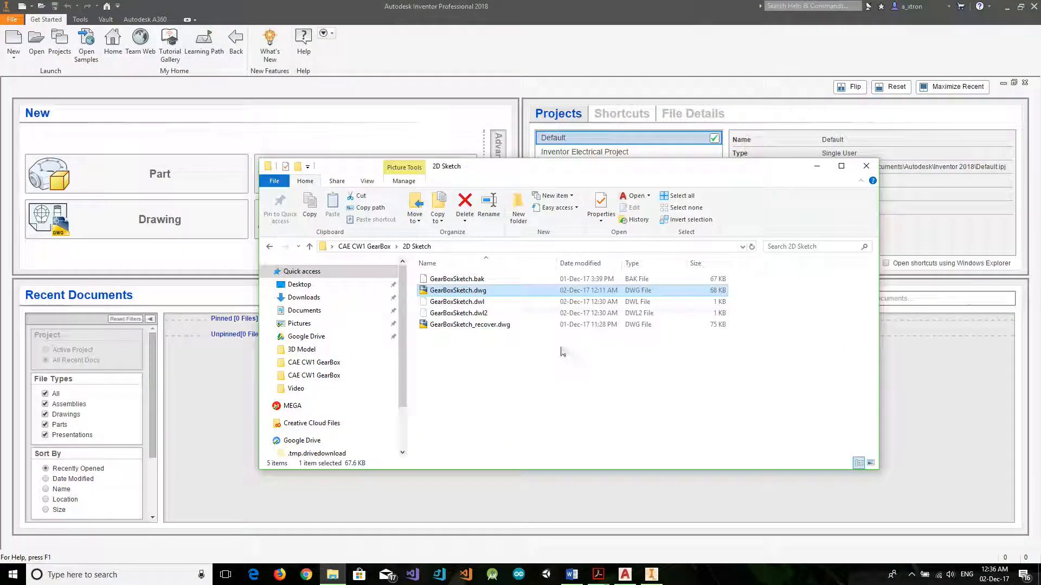
left_click(364, 247)
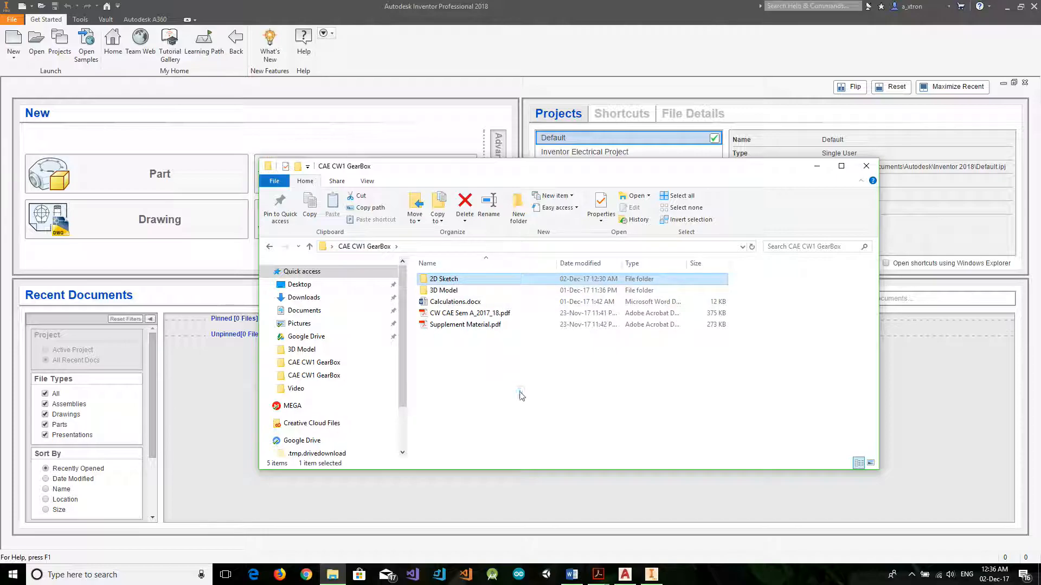
double_click(455, 279)
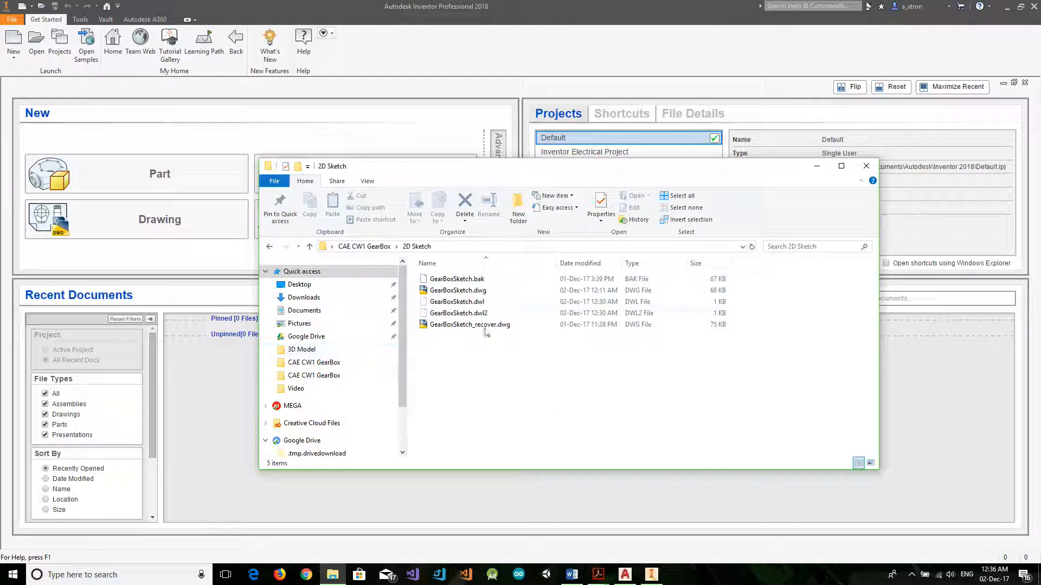
left_click(270, 247)
double_click(454, 292)
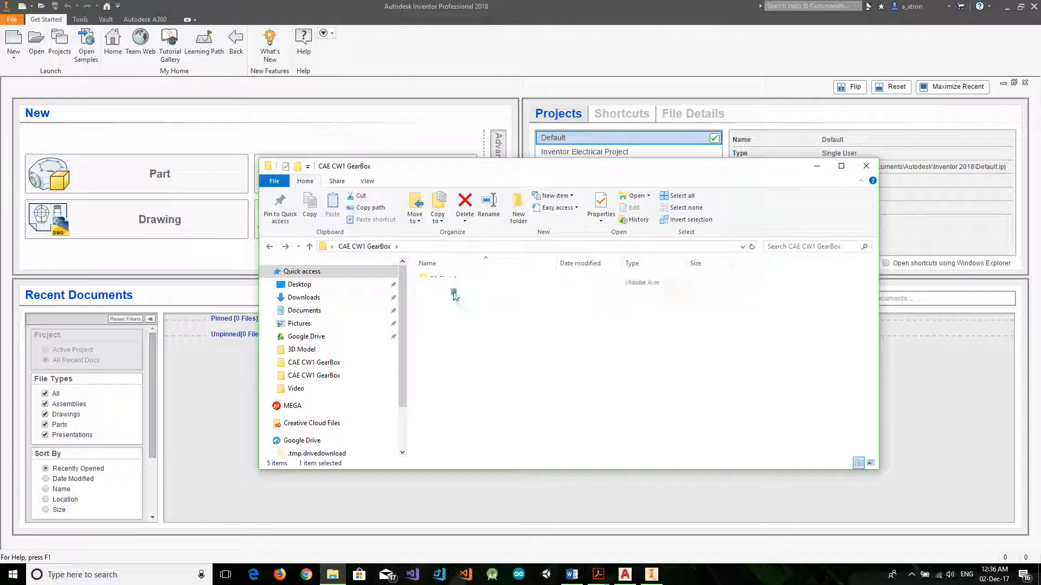
left_click(269, 246)
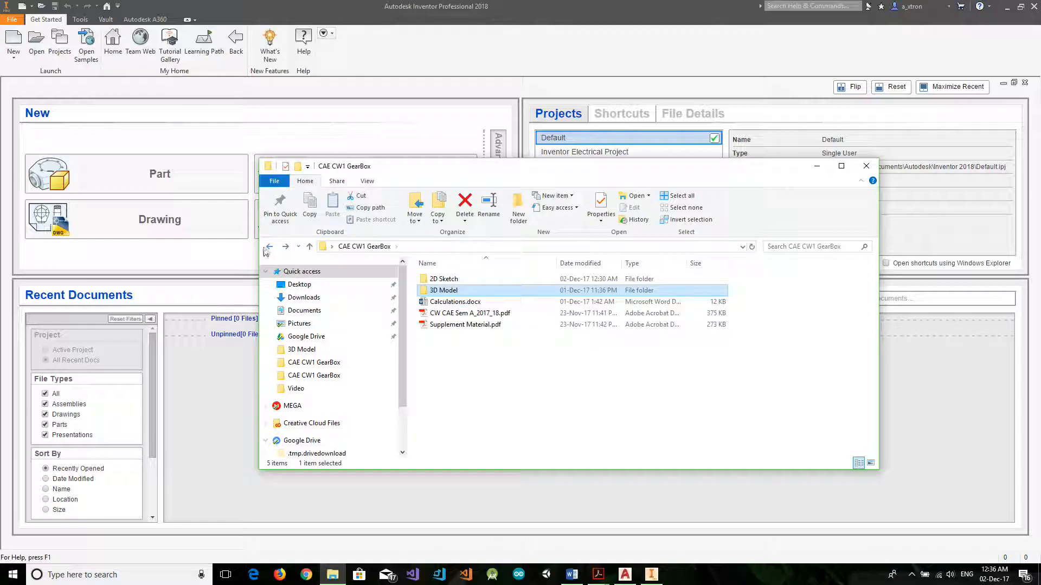
left_click_drag(482, 348, 462, 310)
left_click(490, 381)
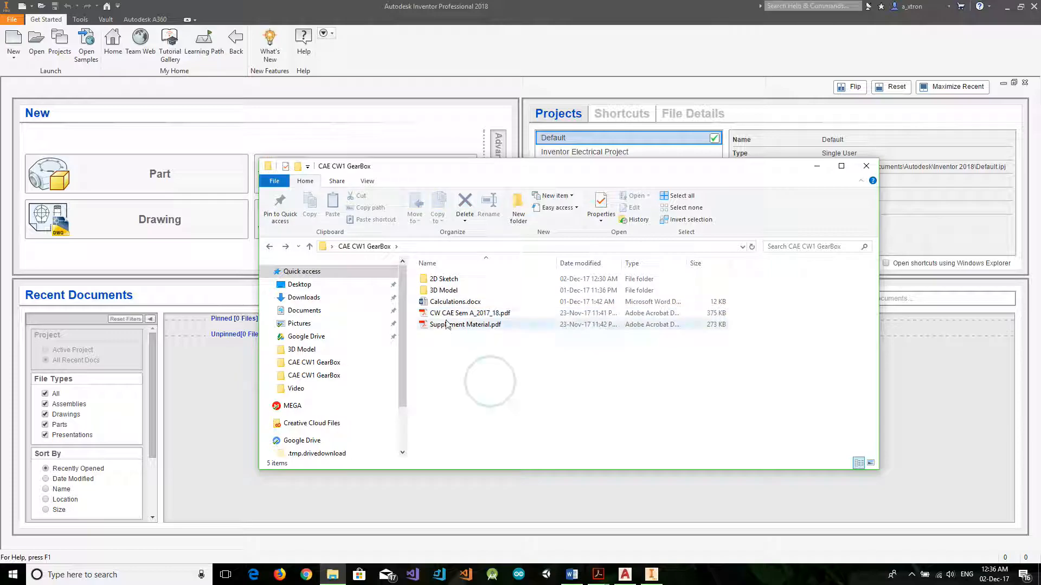
Minimize the File Explorer window and create a new assembly from the metric Standard (mm).iam template.
left_click(817, 168)
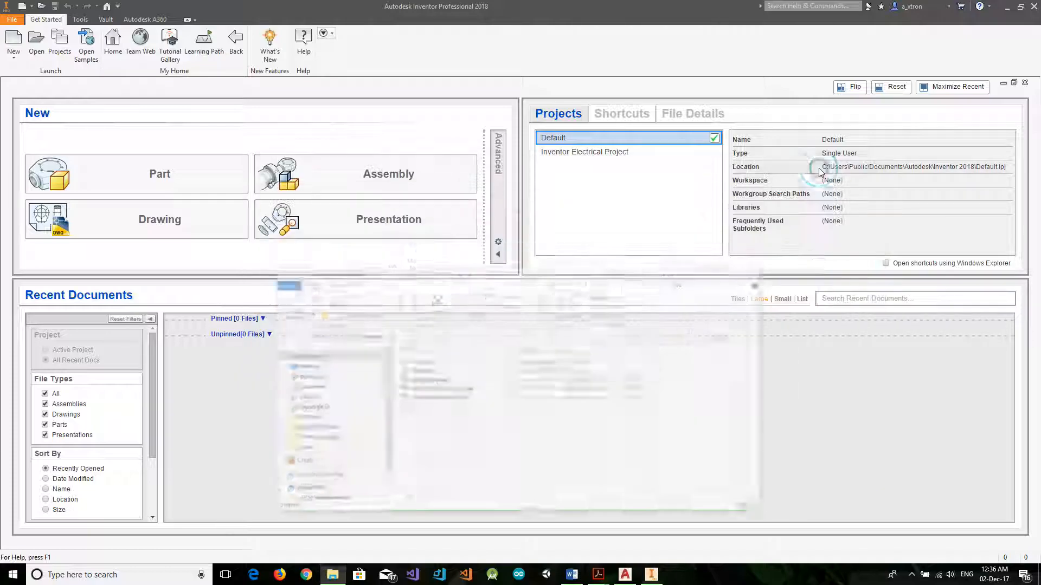
left_click(13, 38)
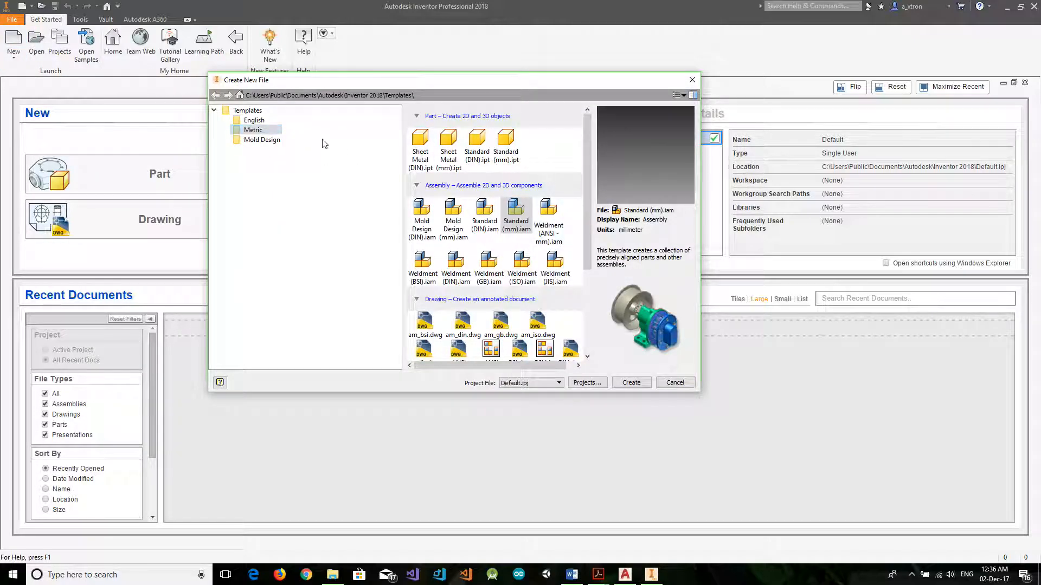
left_click(524, 217)
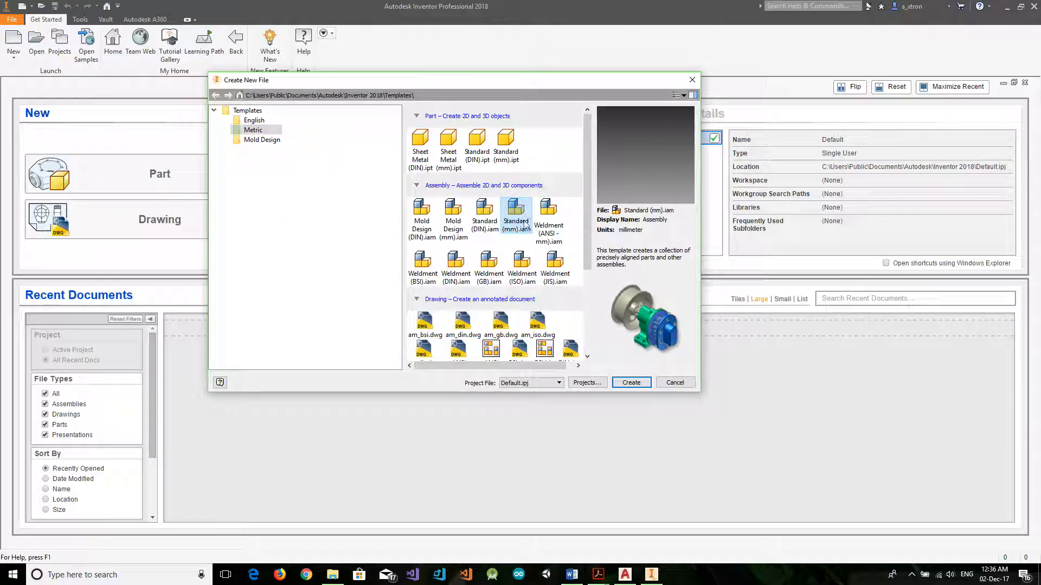
left_click(627, 384)
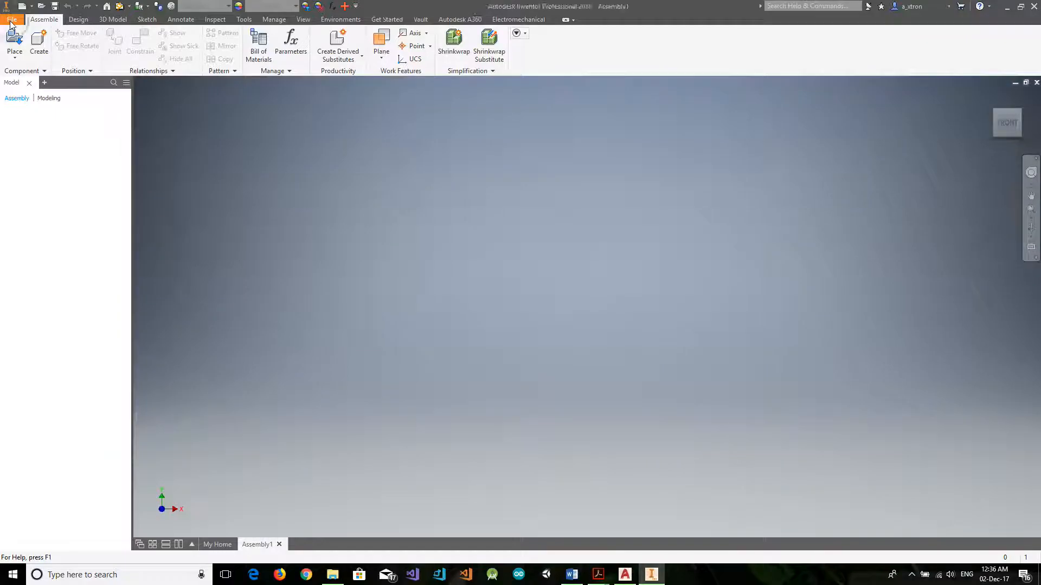
Save the assembly as GearBoxAssembly.iam in the 3D Model subfolder of the CAE CW1 GearBox folder on the desktop.
left_click(13, 21)
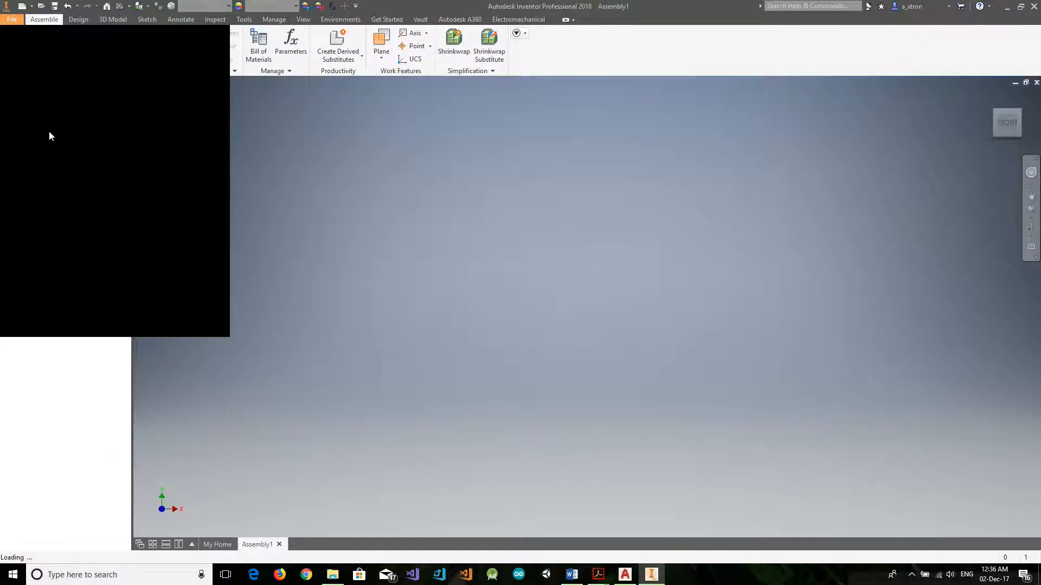
left_click(16, 21)
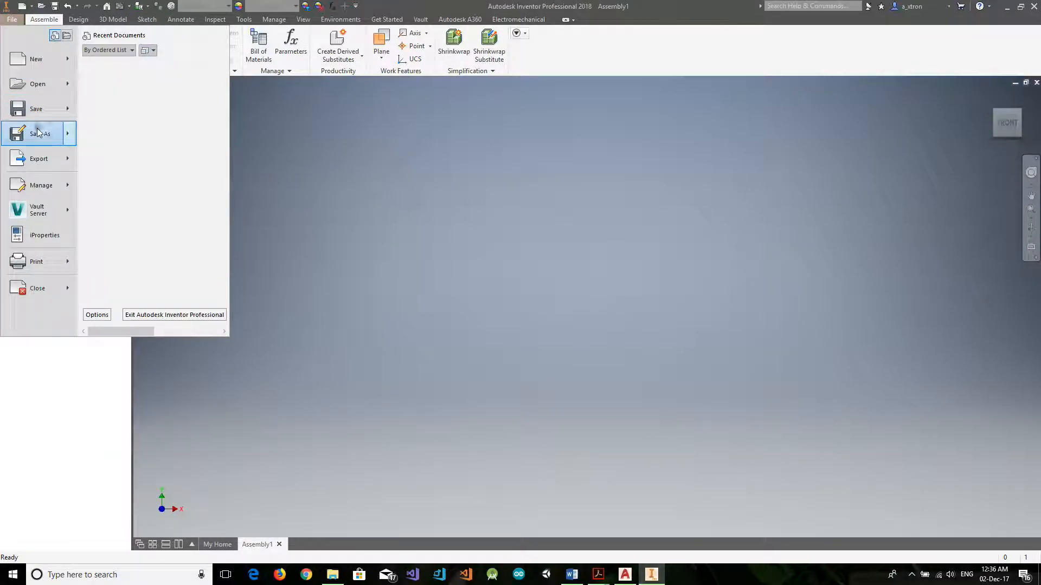
left_click(41, 132)
left_click(602, 209)
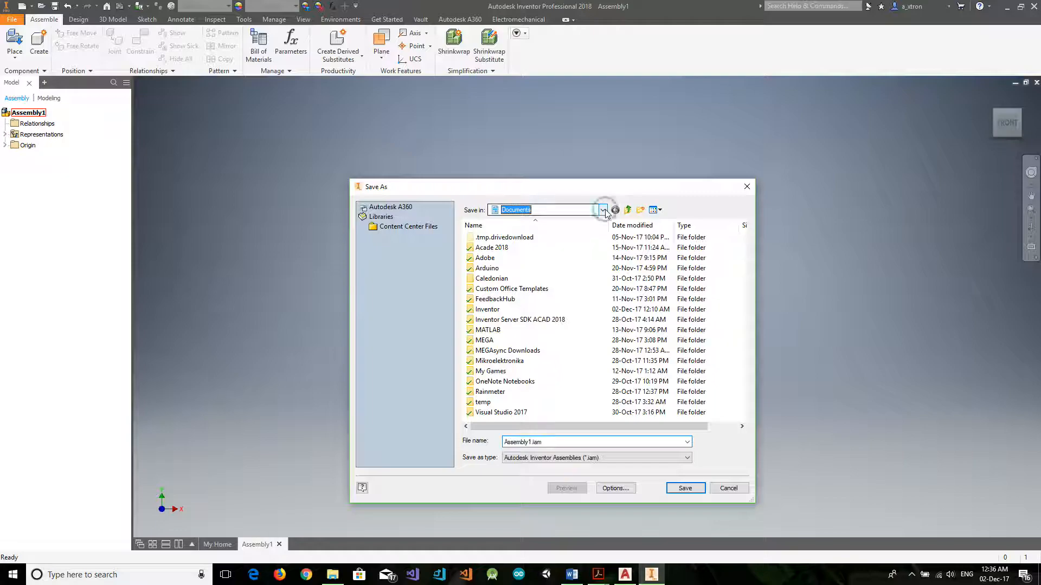
left_click(509, 230)
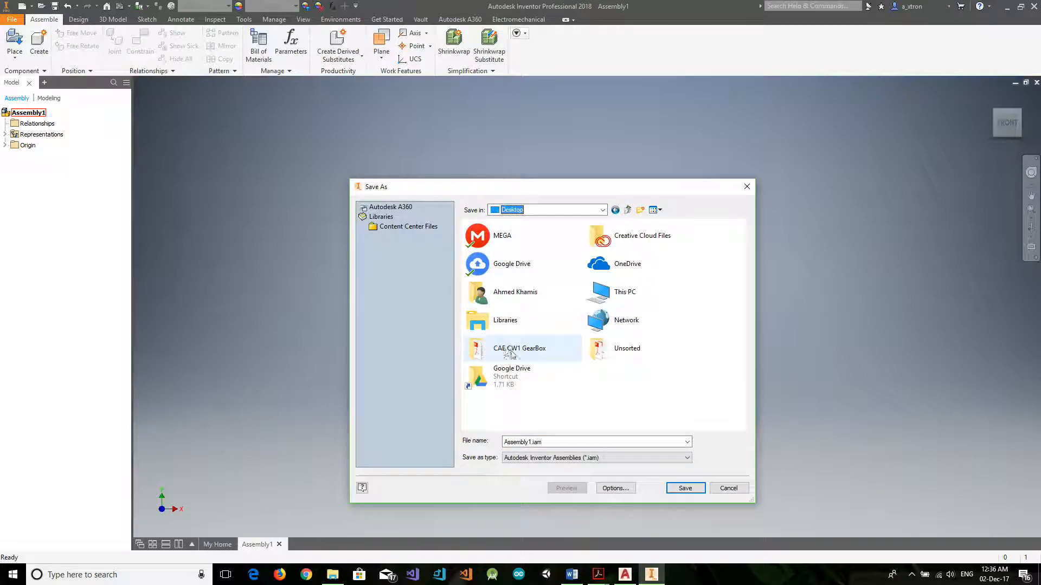
double_click(526, 347)
double_click(489, 248)
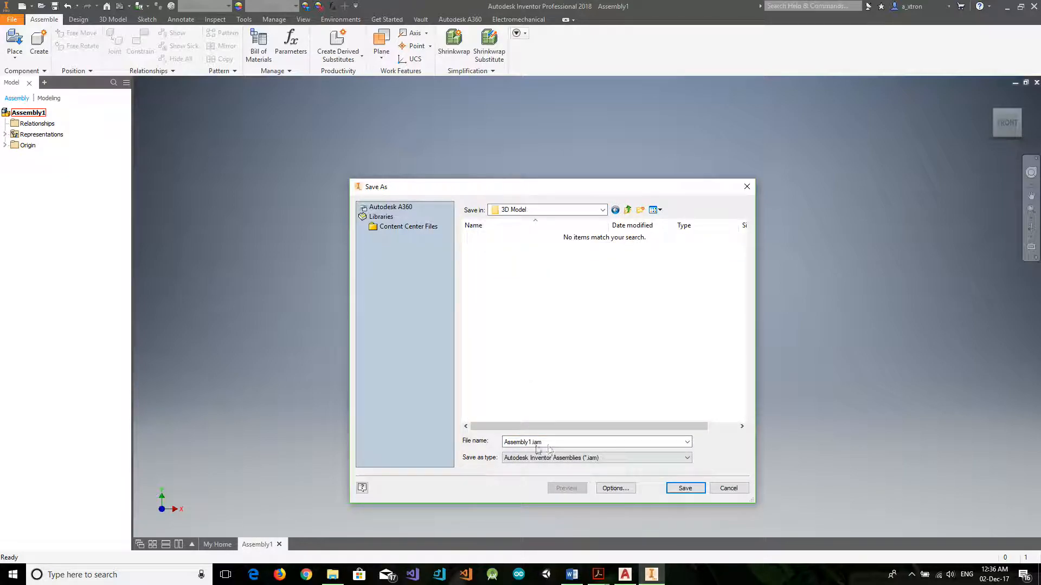
double_click(530, 441)
left_click(532, 441)
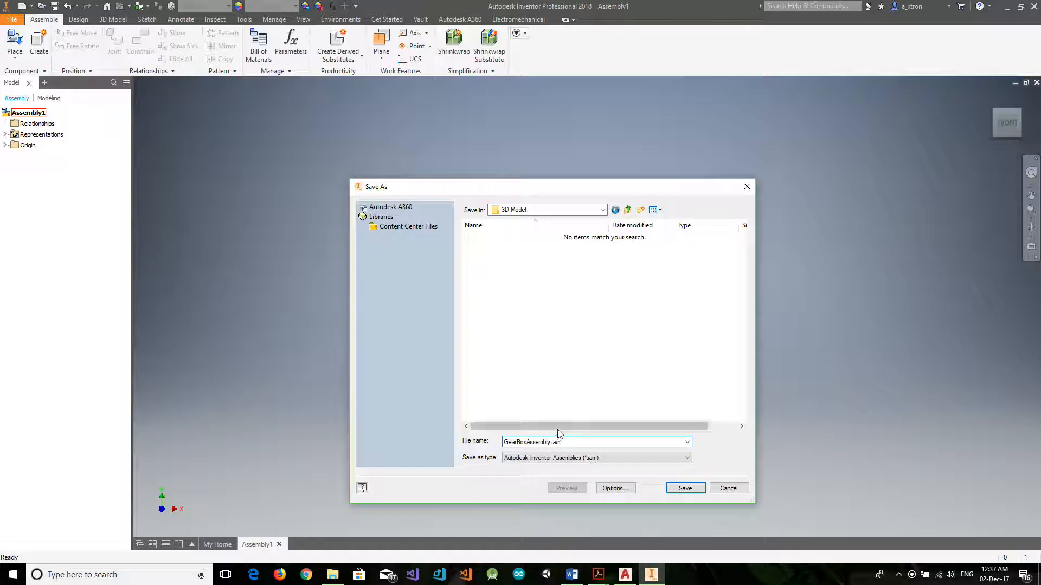
left_click(685, 488)
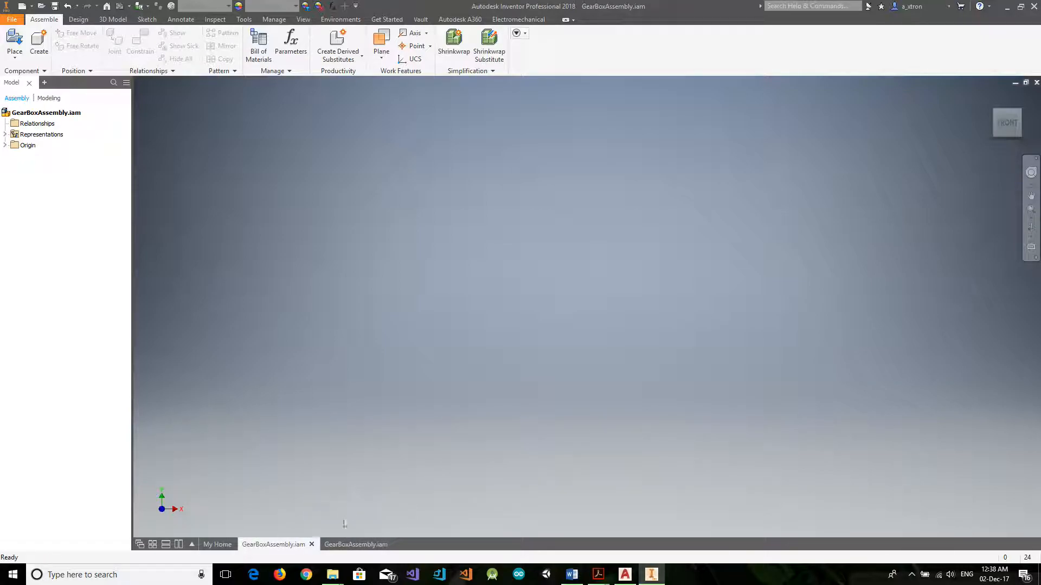
Switch to the finished GearBoxAssembly.iam and examine its case and case cover from different sides.
left_click(345, 544)
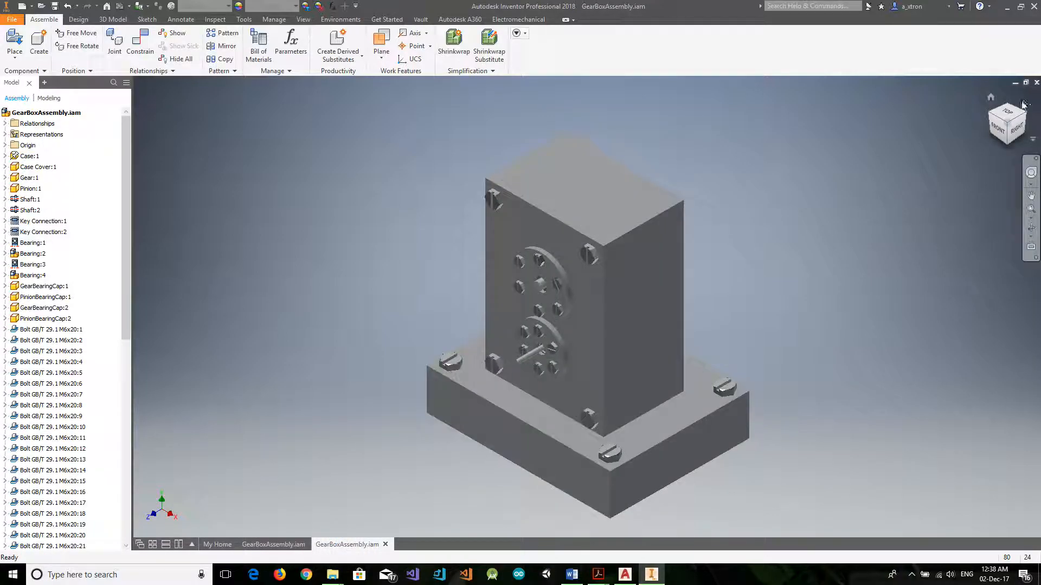
left_click(1015, 123)
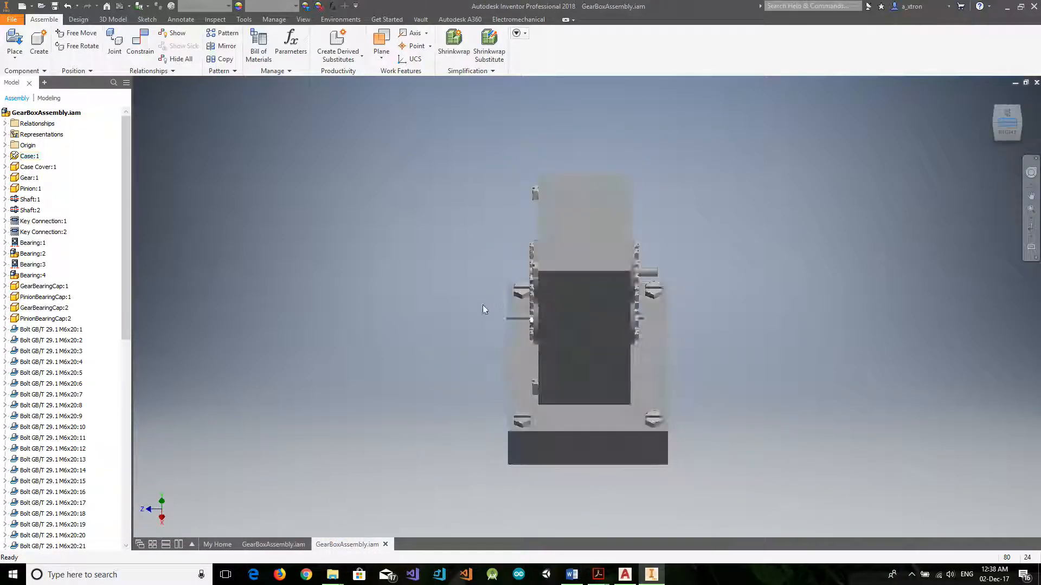
left_click(995, 126)
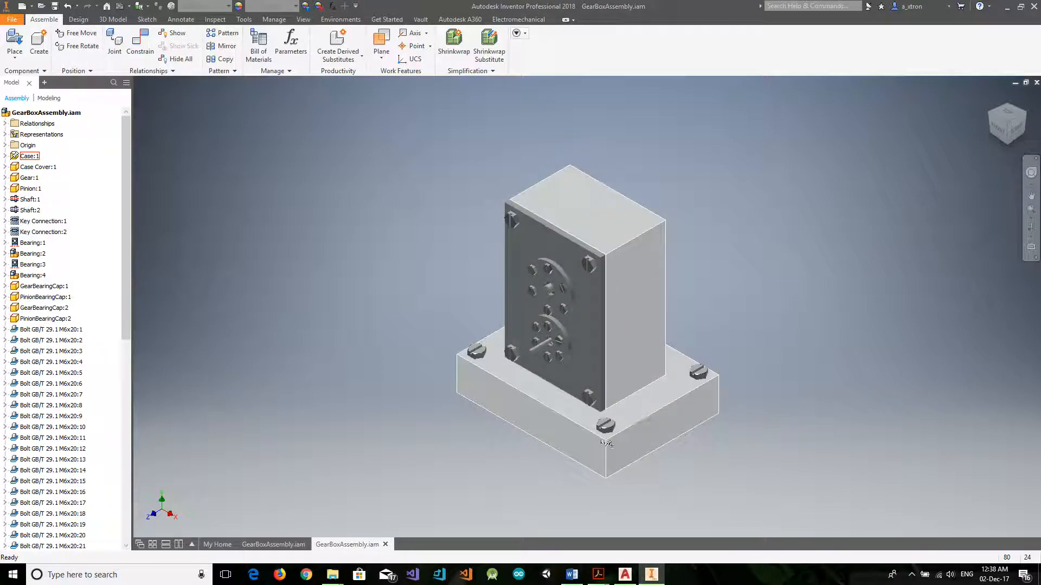
left_click(647, 418)
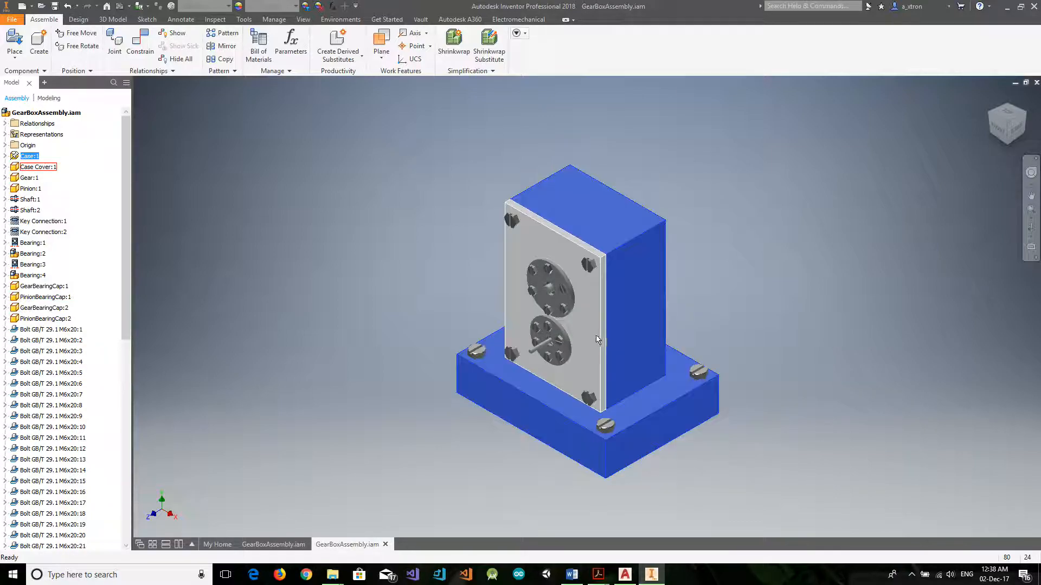
left_click(593, 340)
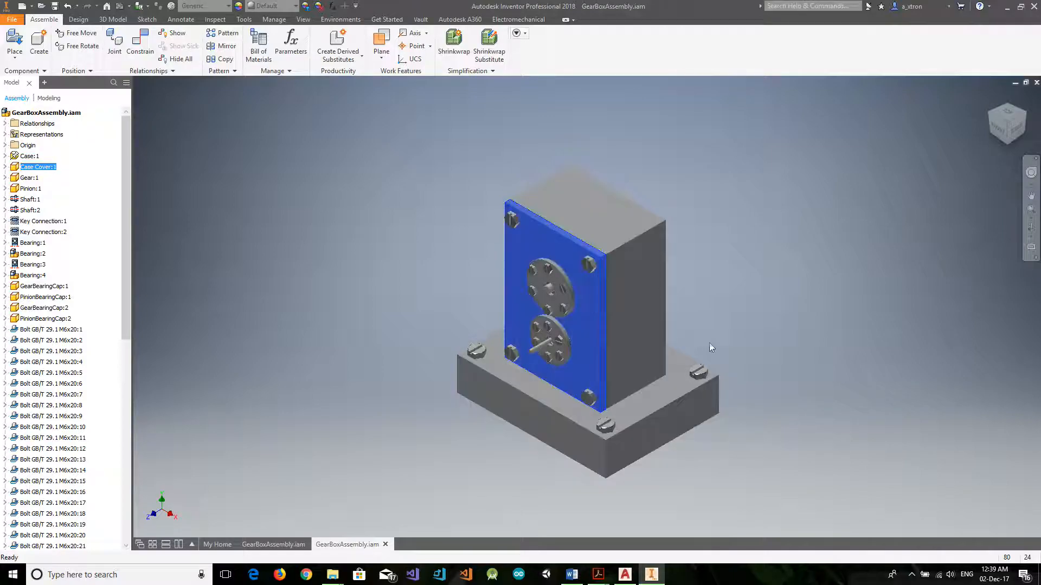
left_click(653, 281)
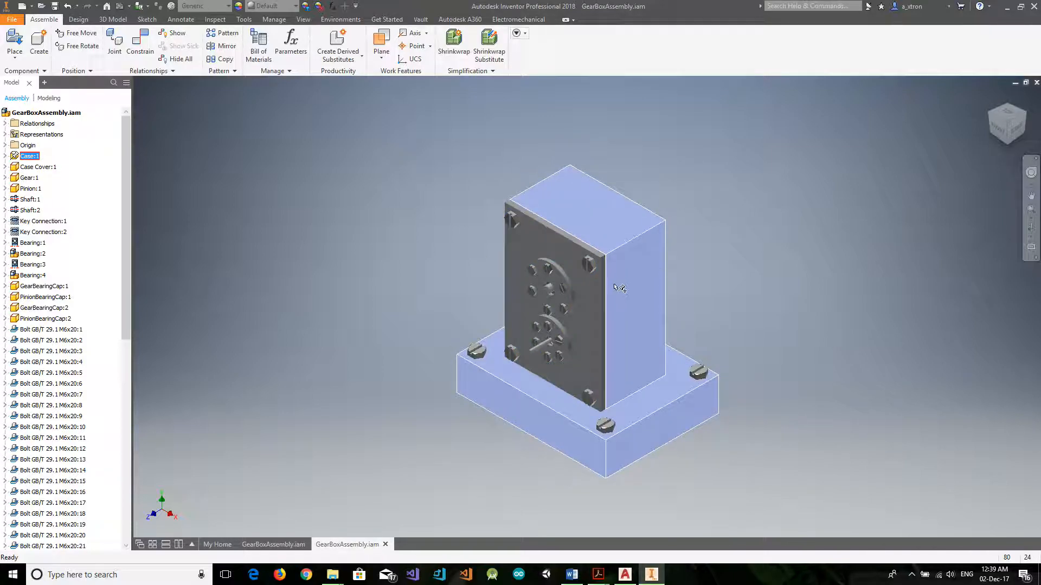
Make the gearbox case transparent and view the gears, shafts and bolts inside it.
right_click(615, 280)
left_click(611, 489)
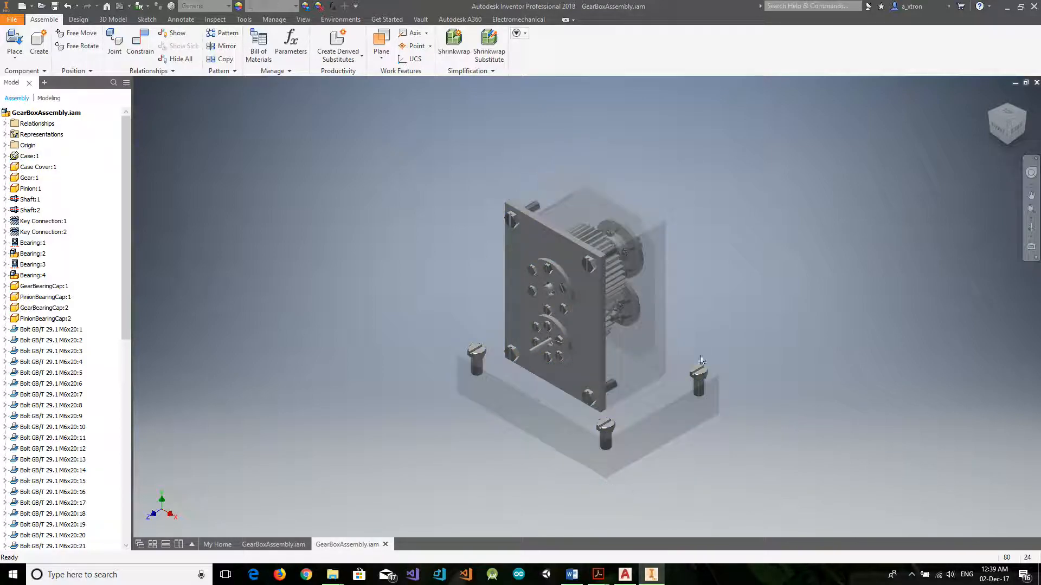
left_click(1018, 124)
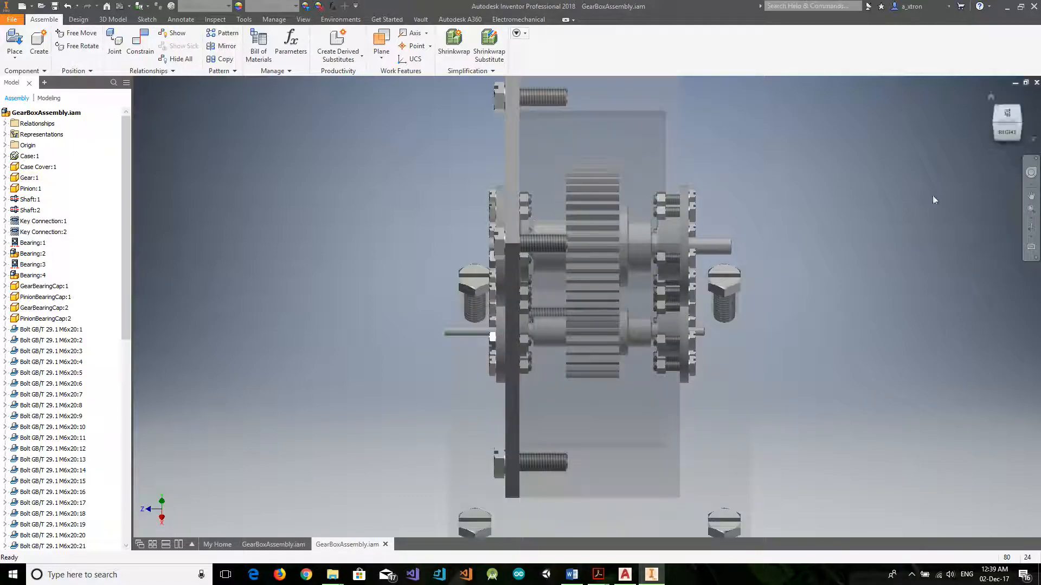
left_click(990, 96)
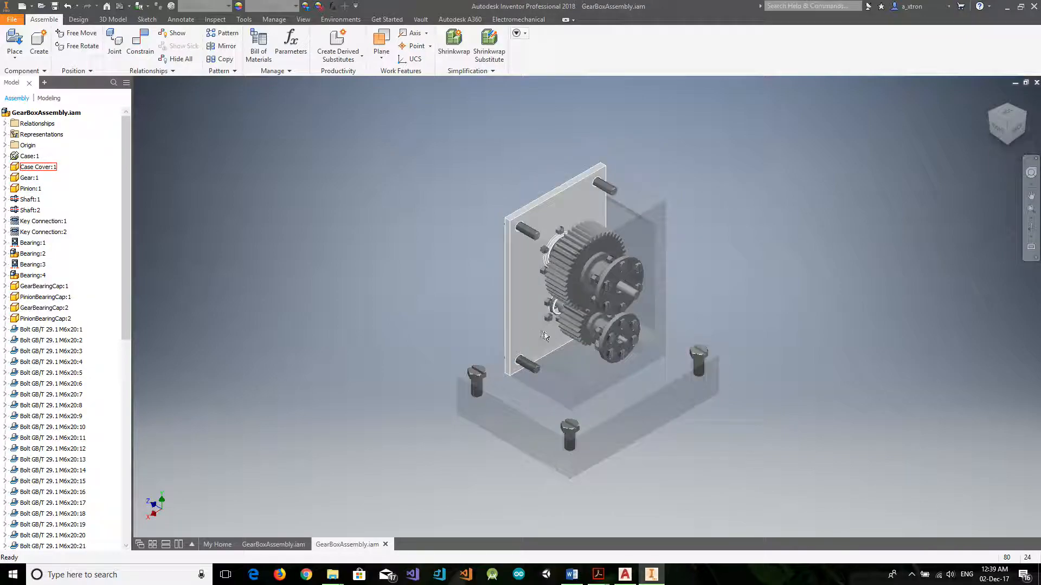
Examine the meshing of the gear and pinion up close and rotate the assembly by its two shafts.
left_click(635, 296)
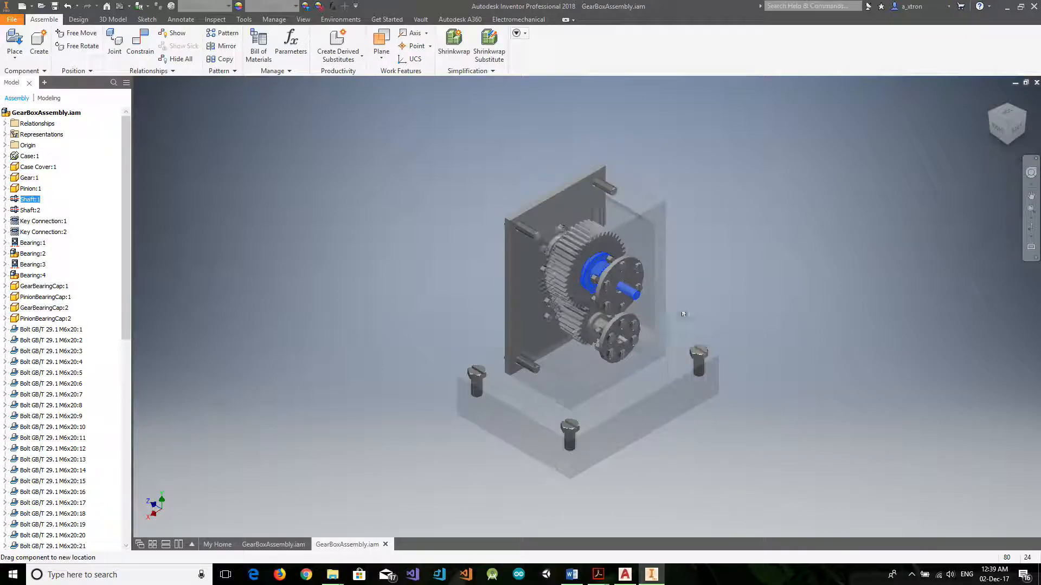
scroll(591, 314, "up", 5)
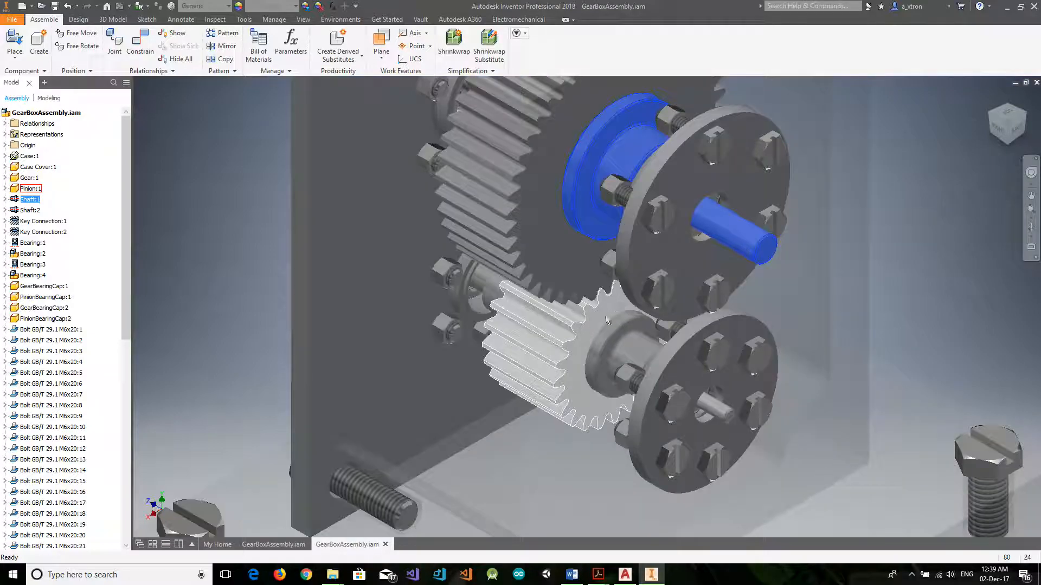
left_click(1009, 135)
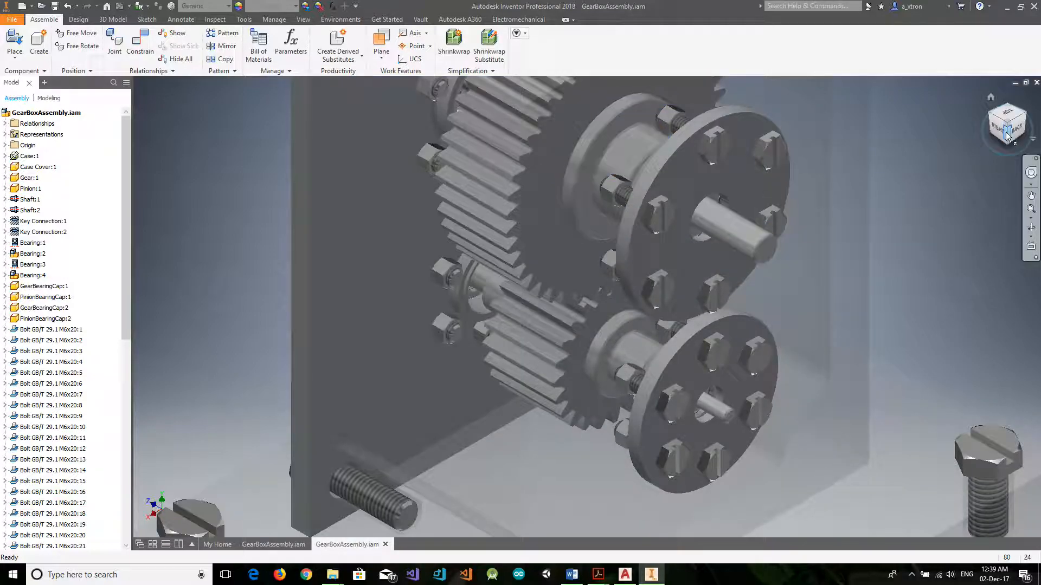
left_click(727, 158)
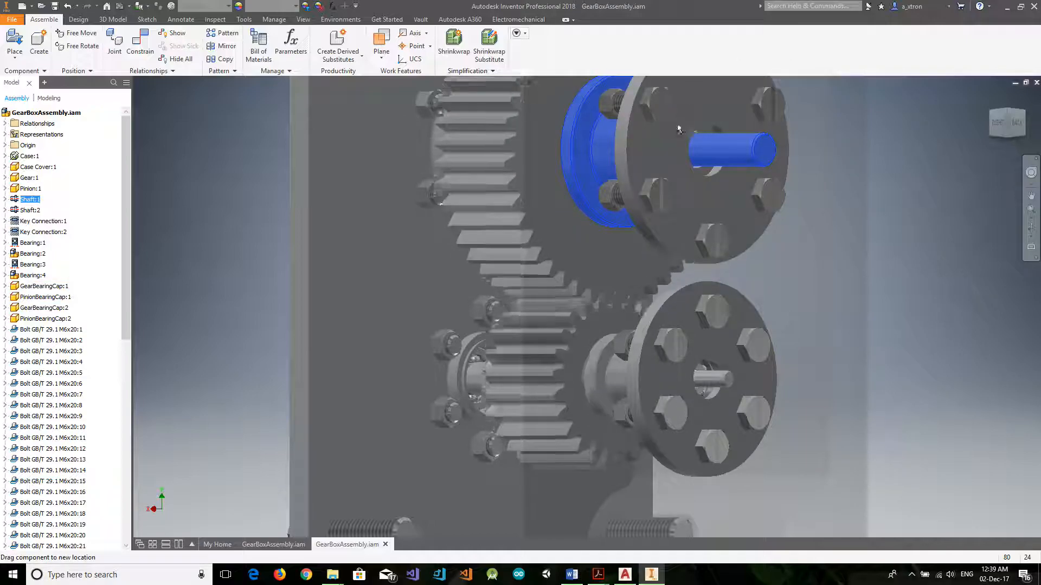
left_click_drag(725, 384, 710, 414)
scroll(668, 416, "down", 5)
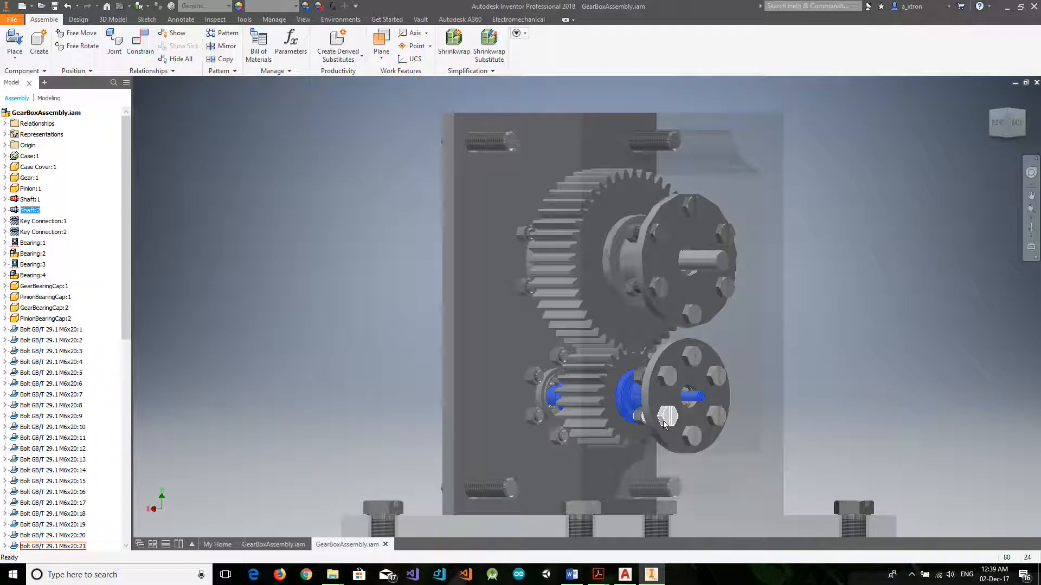
Return the finished gearbox to its home view and close that assembly without saving changes.
left_click(937, 119)
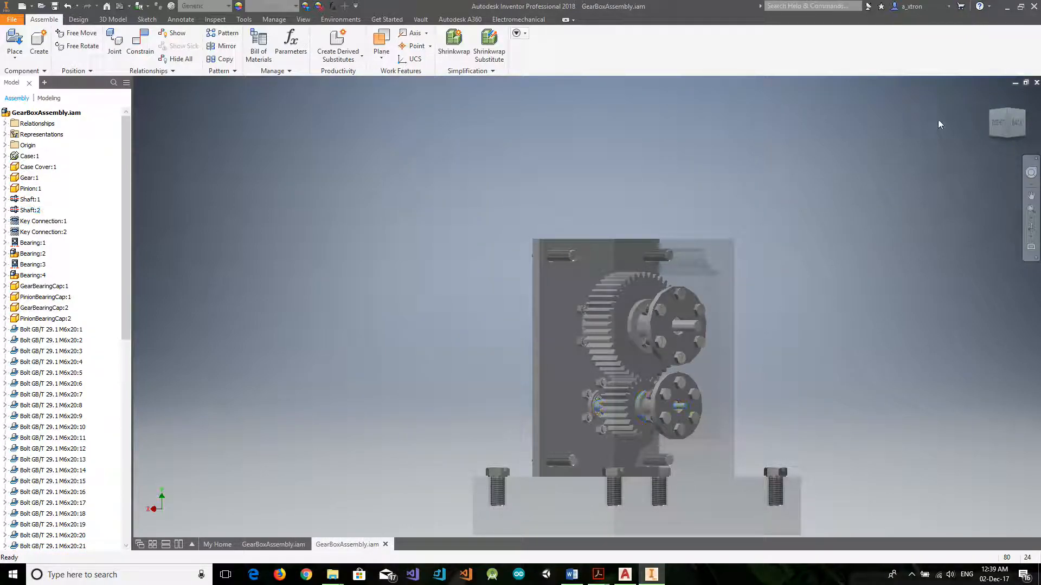
left_click(992, 97)
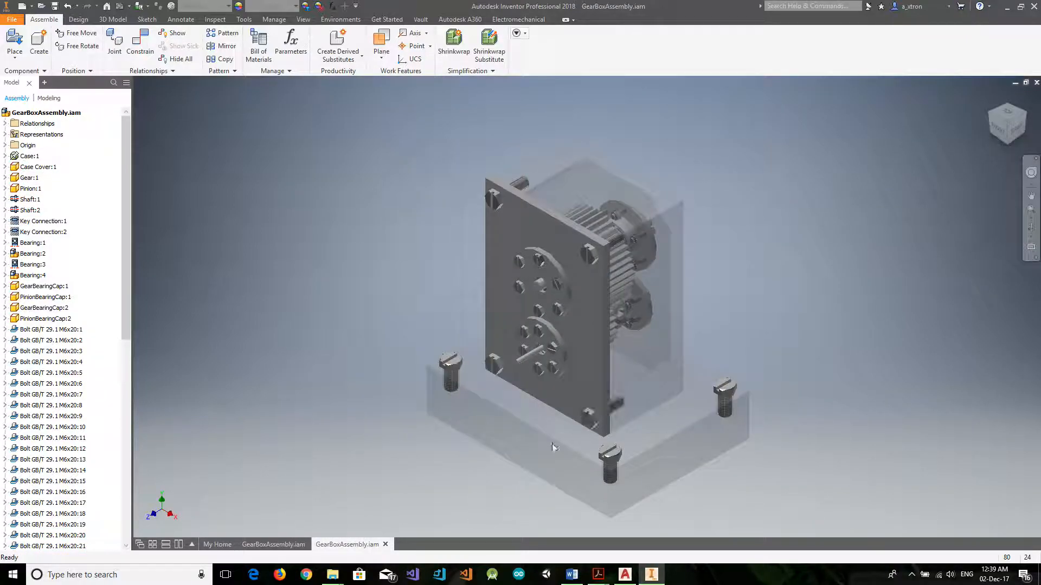
left_click(385, 545)
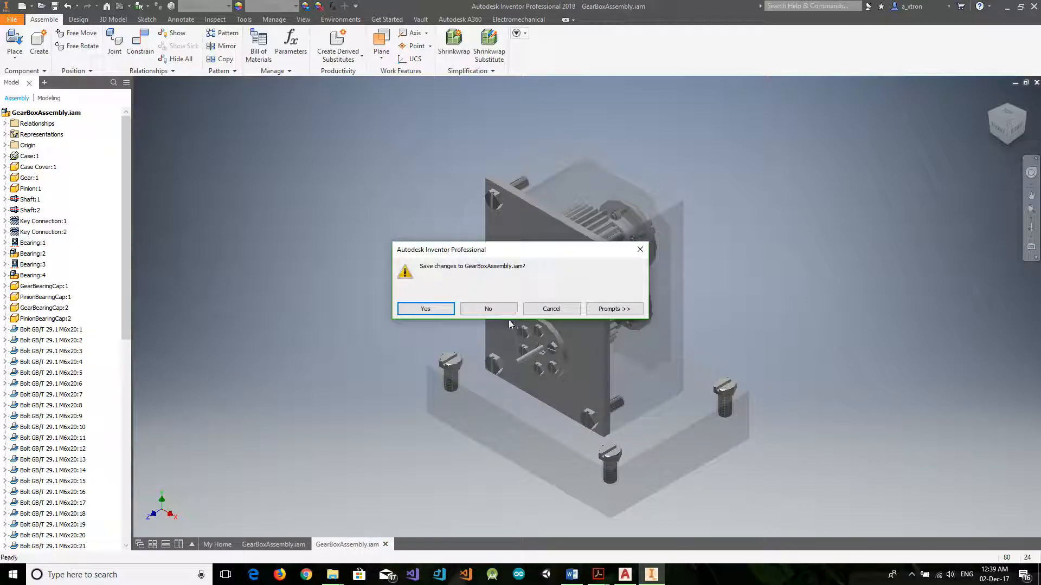
left_click(491, 309)
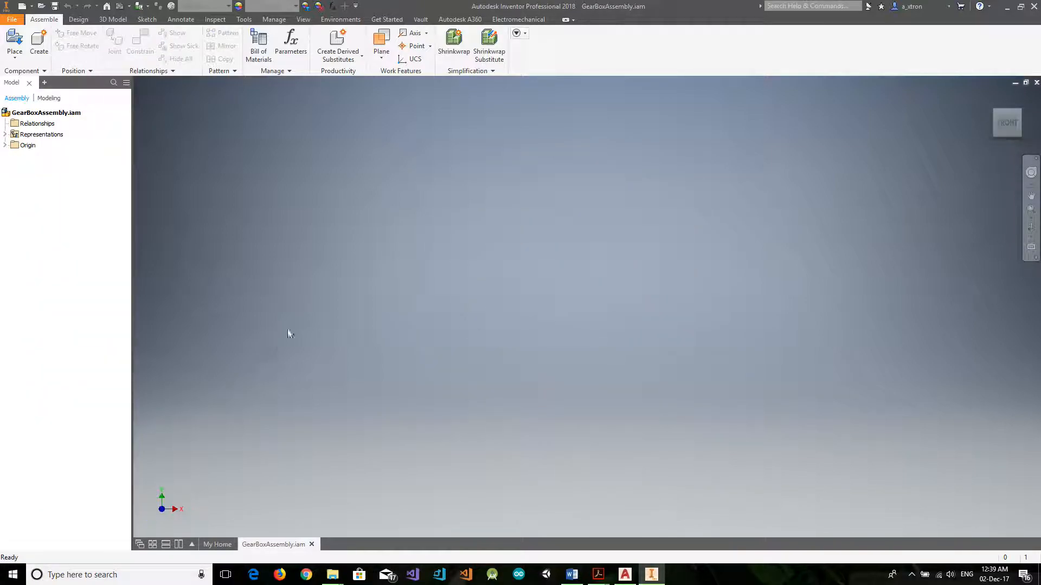
Create a part named Case in place in the assembly, based on the Metric Standard (mm).ipt template.
left_click(39, 47)
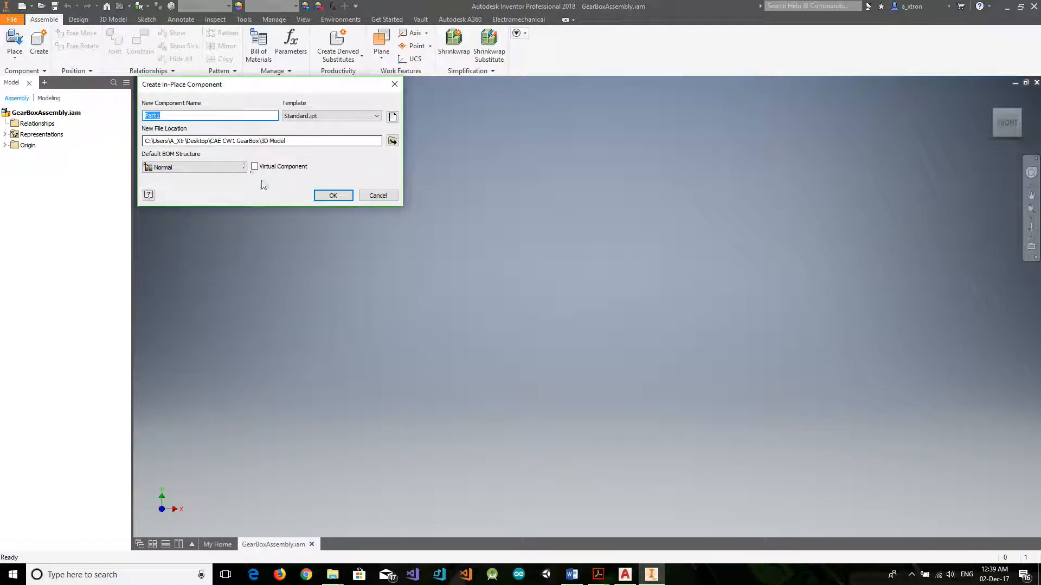
left_click(393, 116)
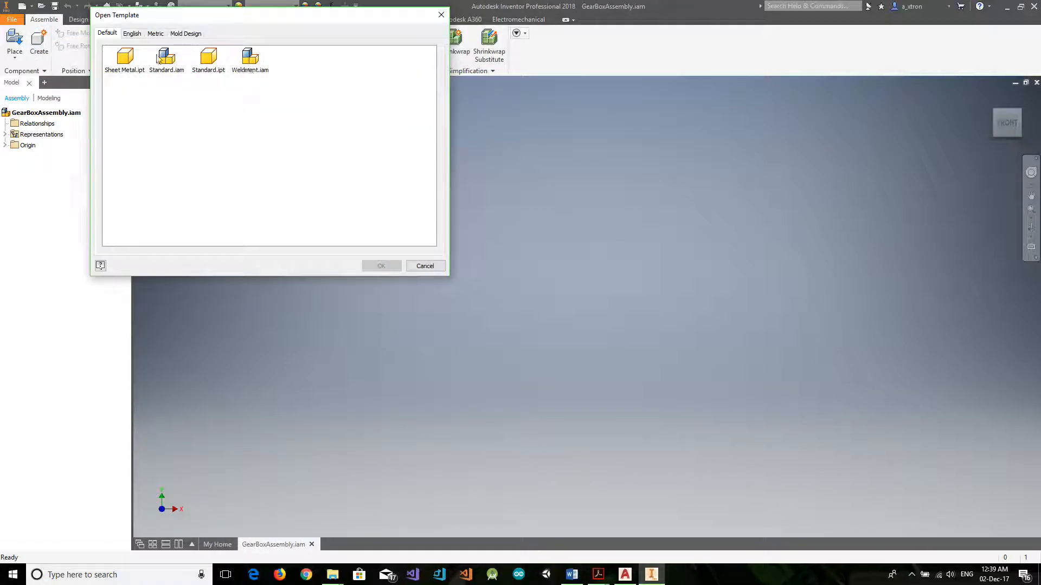
left_click_drag(169, 25, 253, 287)
left_click(525, 280)
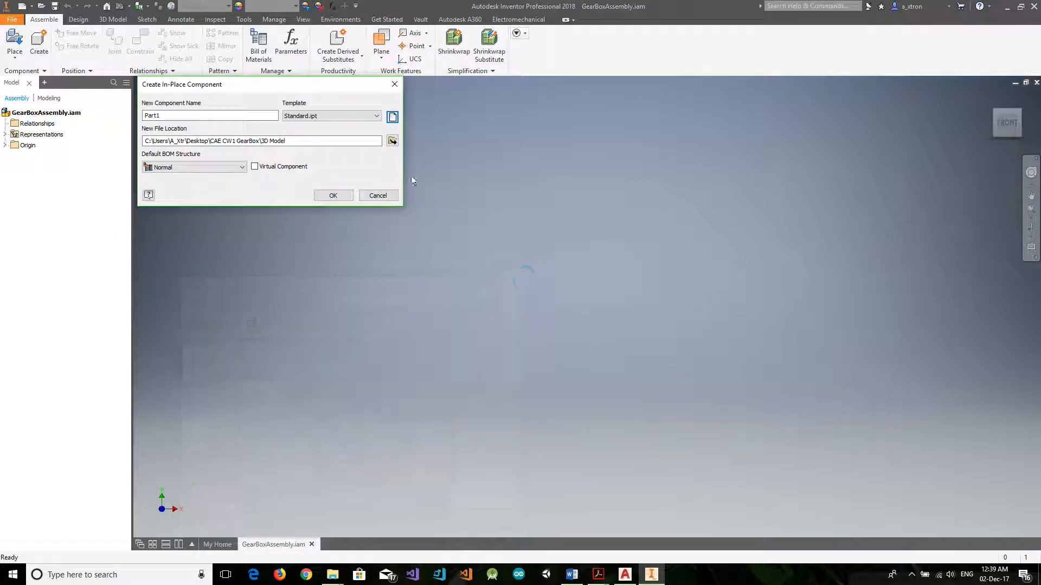
left_click(392, 117)
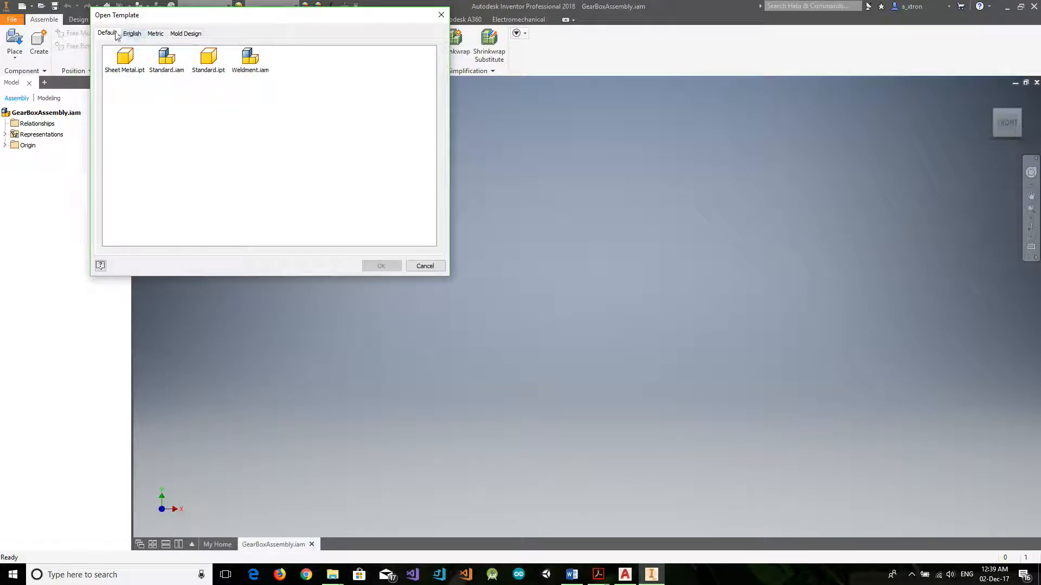
left_click(156, 34)
left_click(359, 111)
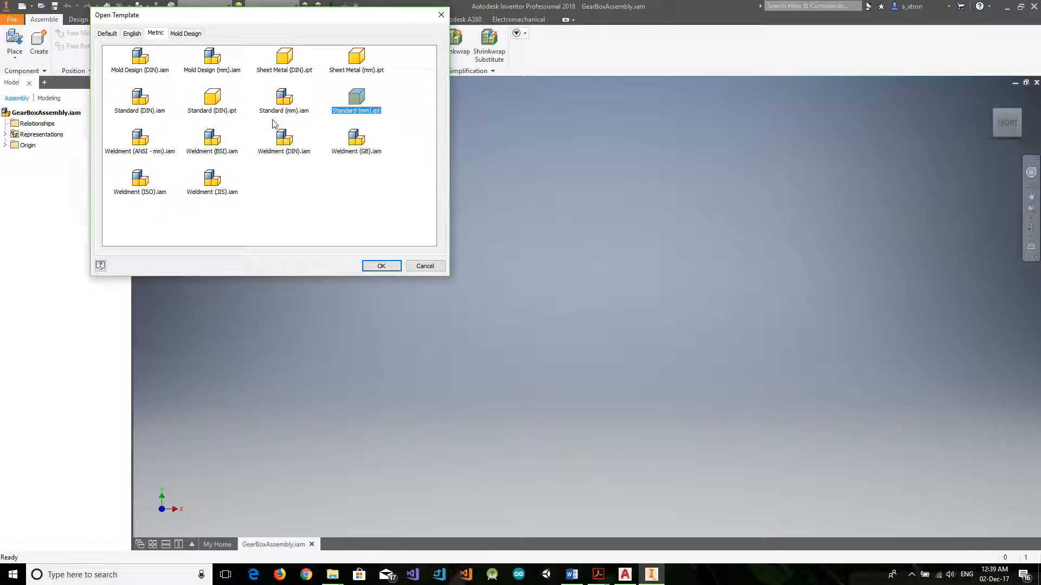
left_click(382, 266)
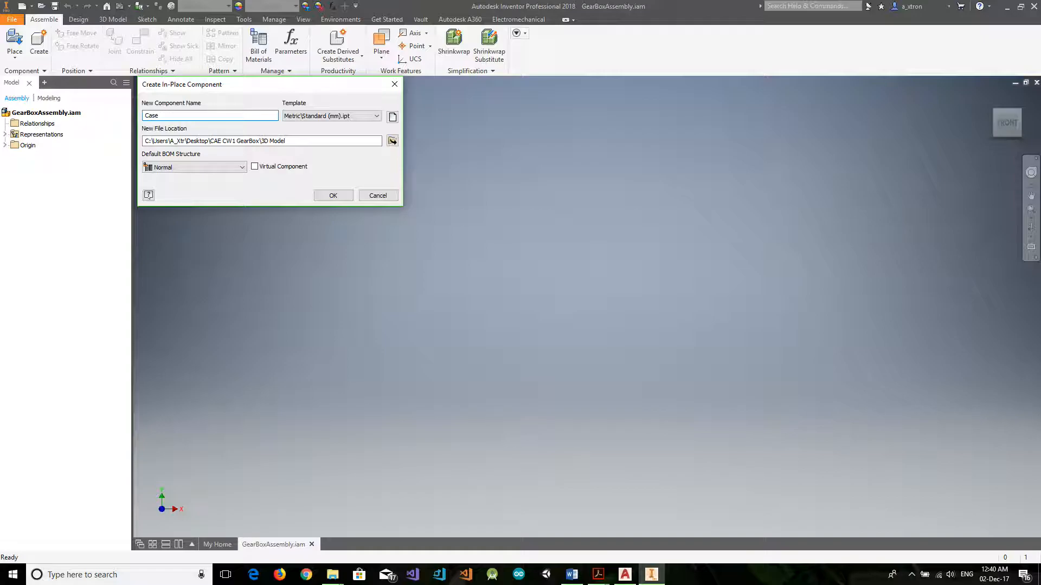
left_click(333, 195)
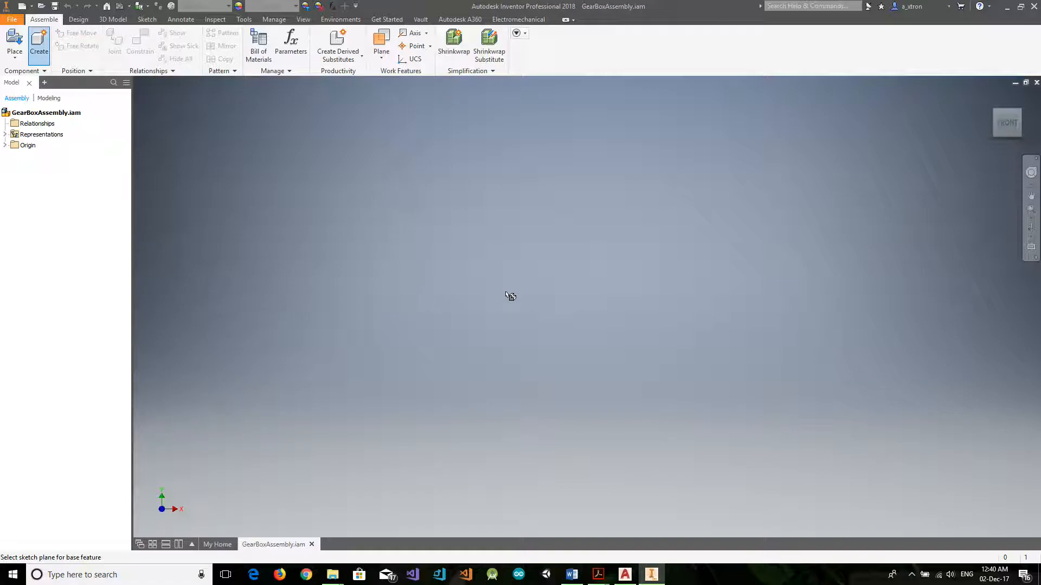
left_click(453, 267)
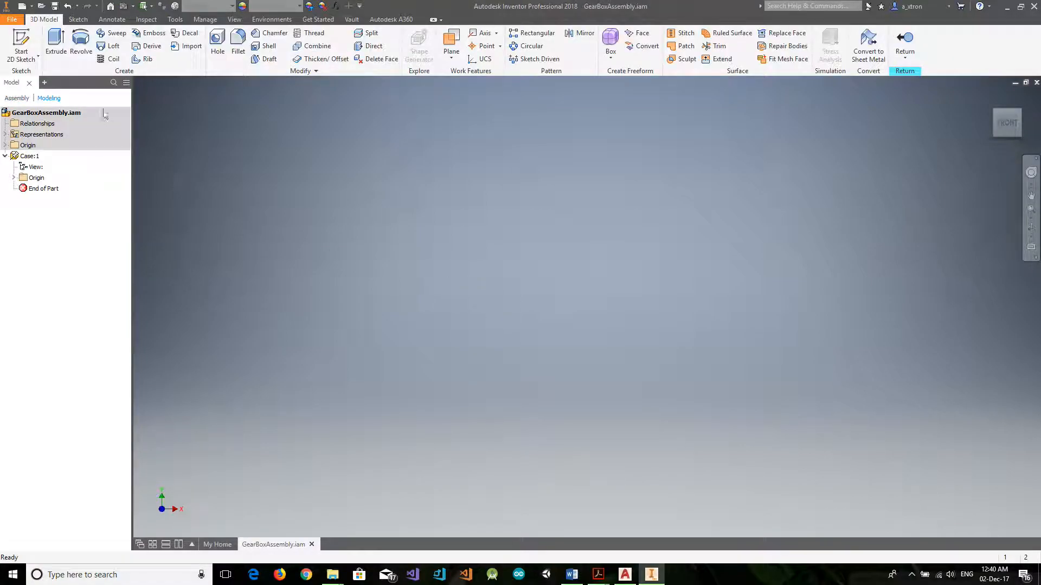
Sketch a two-point rectangle about 13.8 mm wide on the XY plane of Case, with its first corner at the origin.
left_click(78, 19)
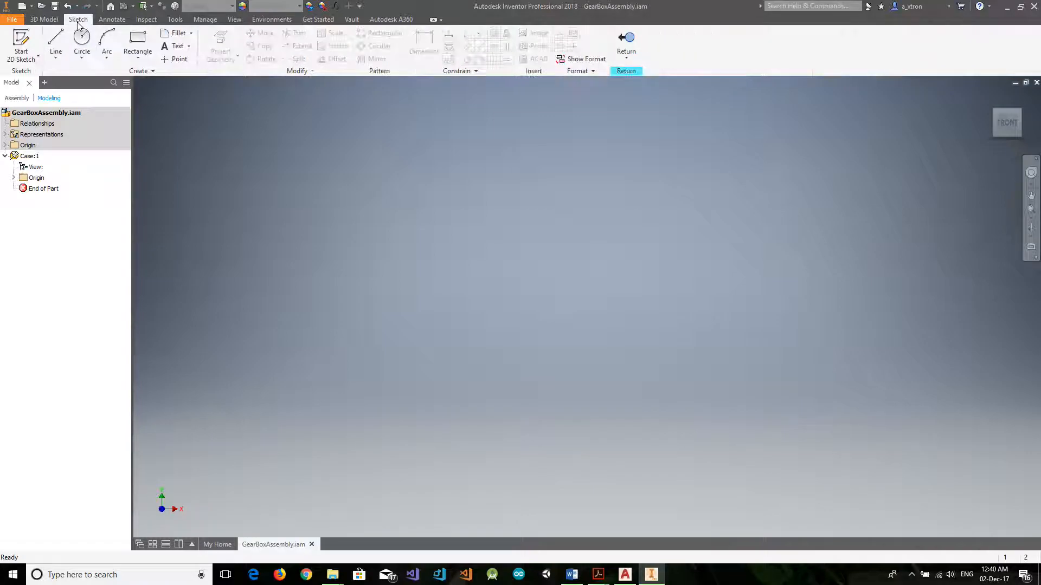
left_click(137, 44)
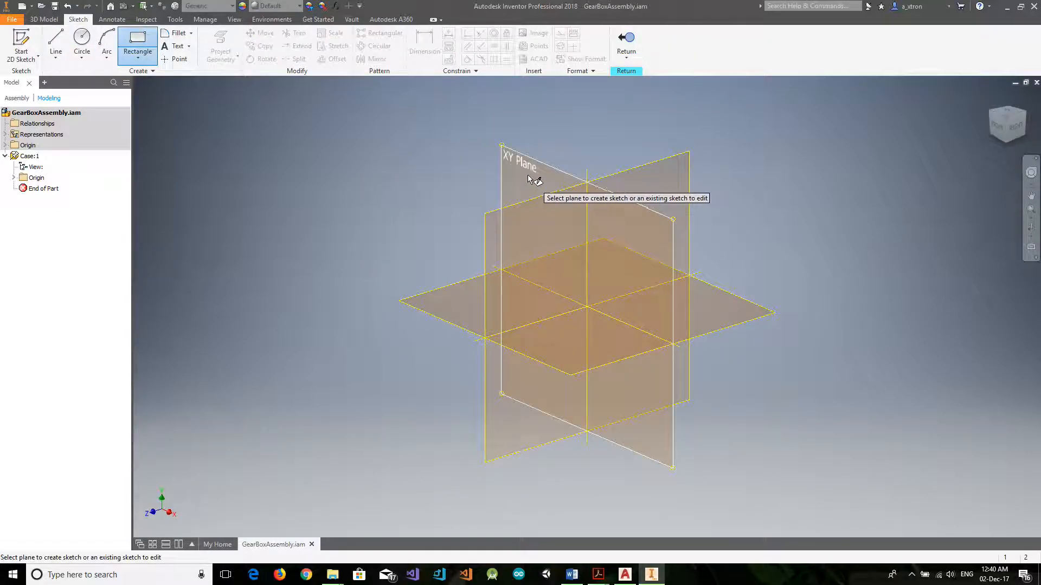
left_click(509, 160)
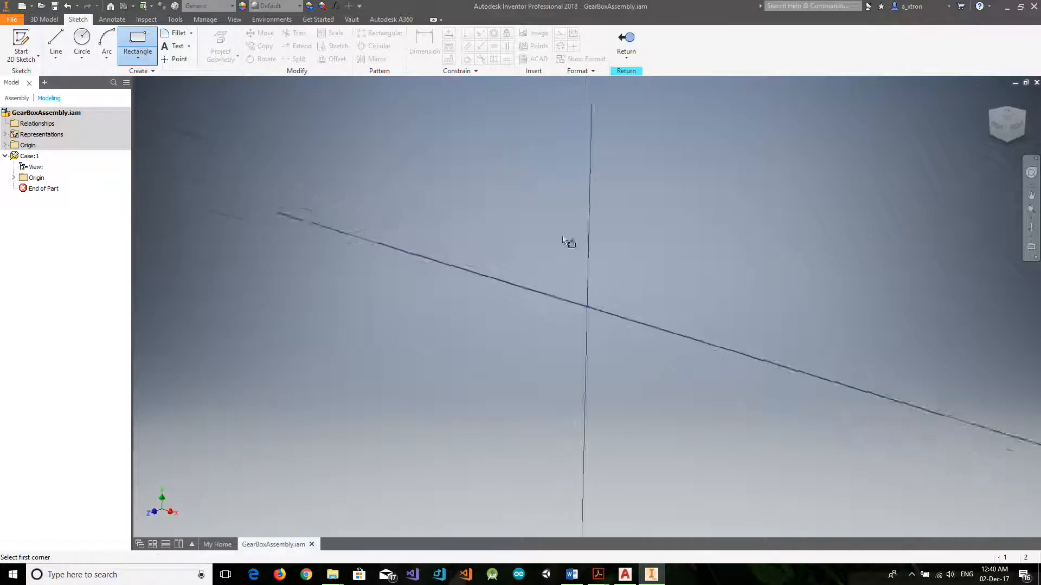
left_click(586, 306)
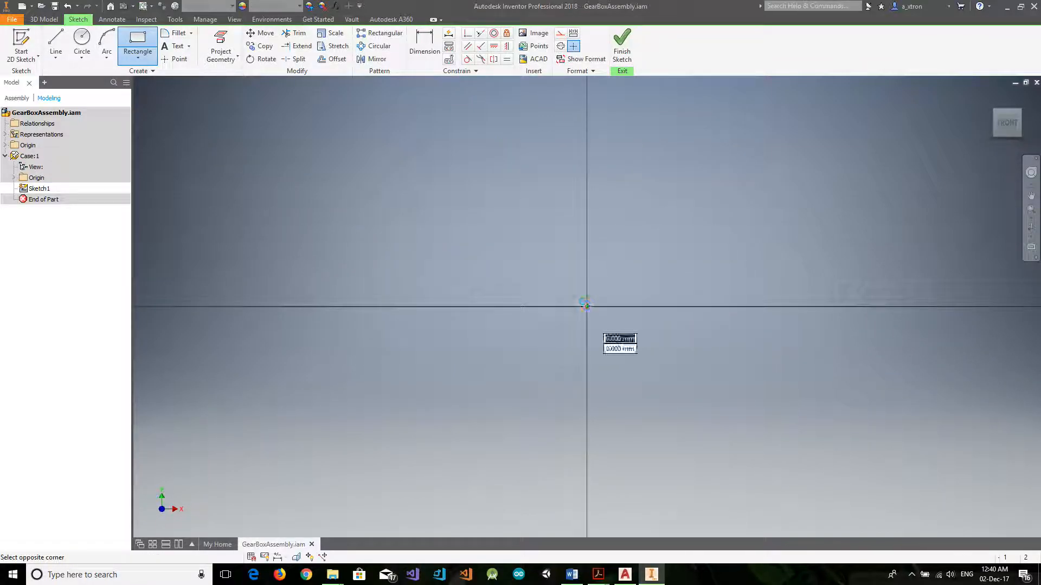
left_click(402, 163)
Place a width dimension above the rectangle's top edge.
key("d")
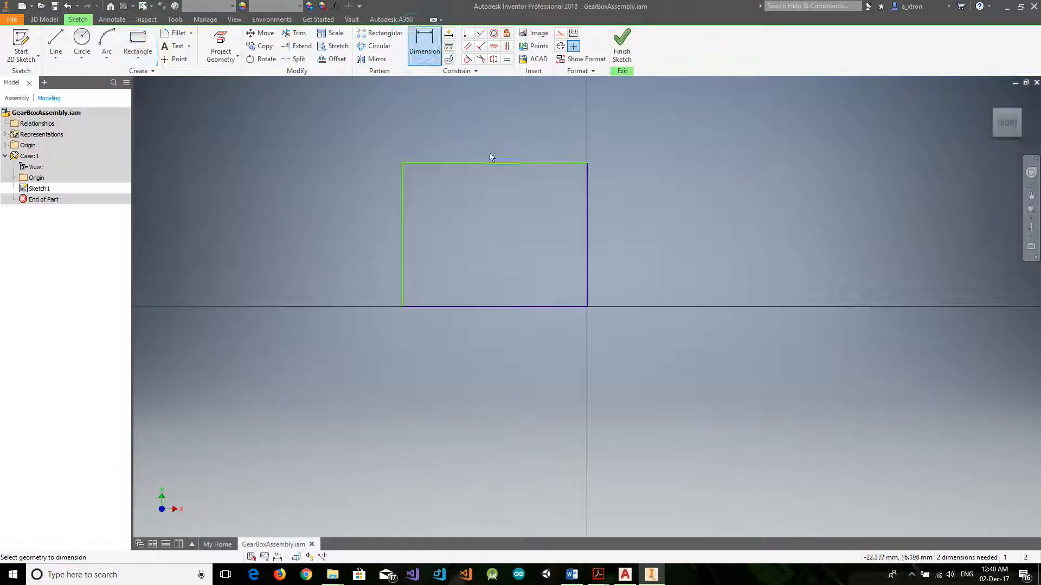
left_click(493, 162)
left_click(493, 114)
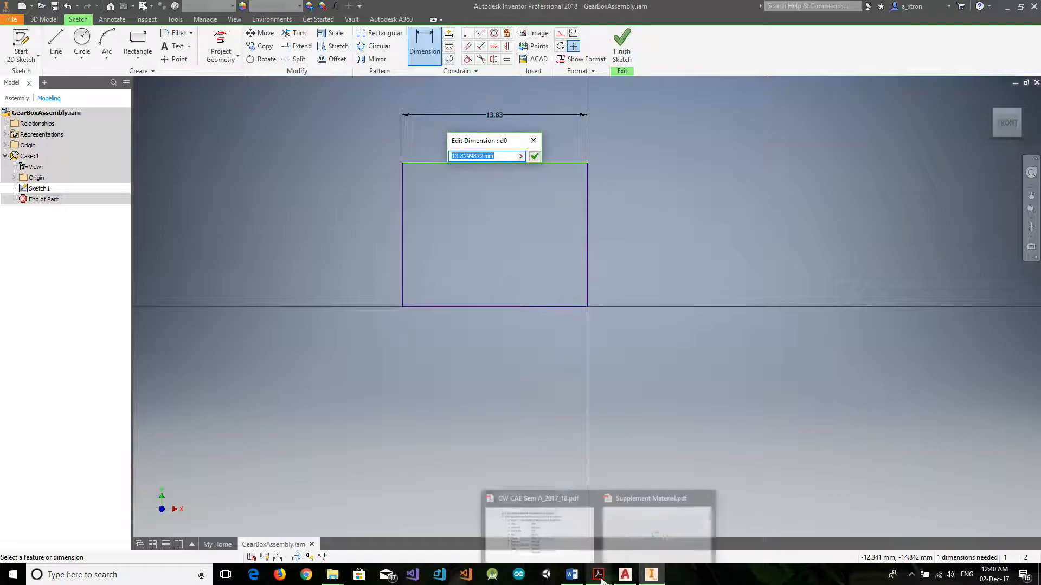
Switch to GearBoxSketch.dwg in AutoCAD, turn on the case dimensions layer and examine the case dimensions in both views.
left_click(621, 577)
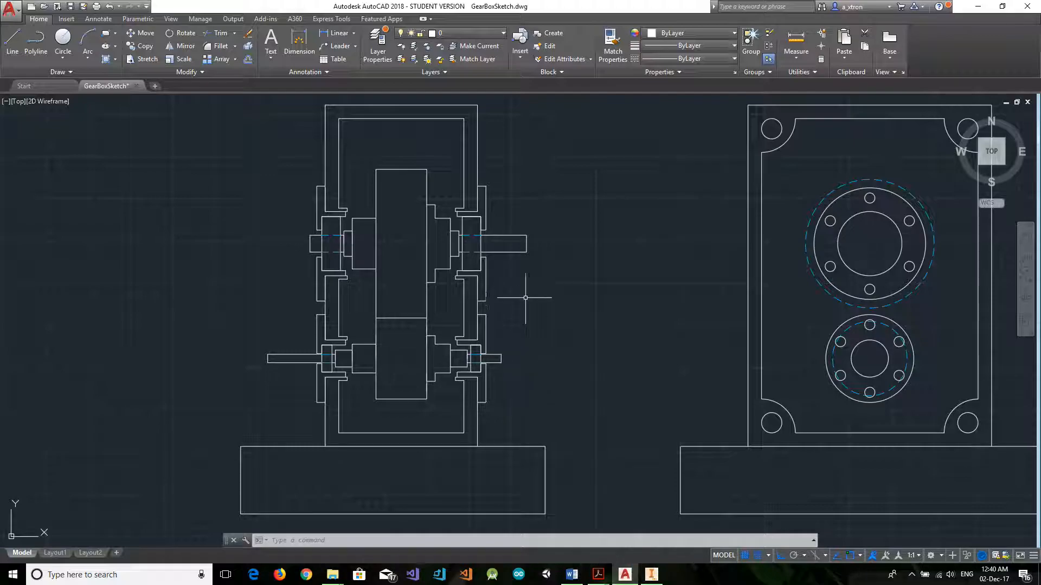
scroll(534, 295, "up", 3)
left_click(455, 32)
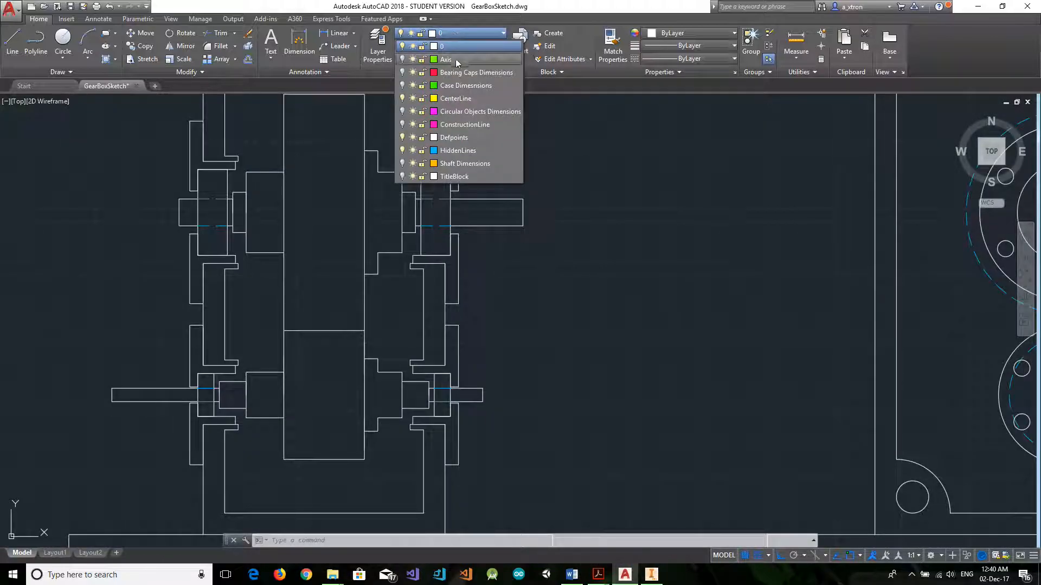
left_click(401, 86)
scroll(512, 288, "down", 3)
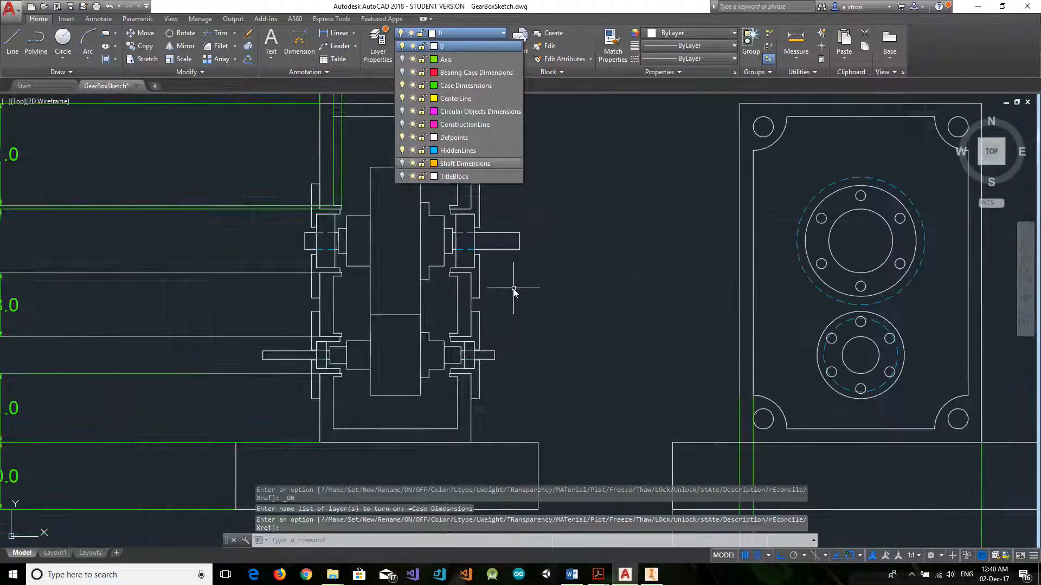
left_click(471, 45)
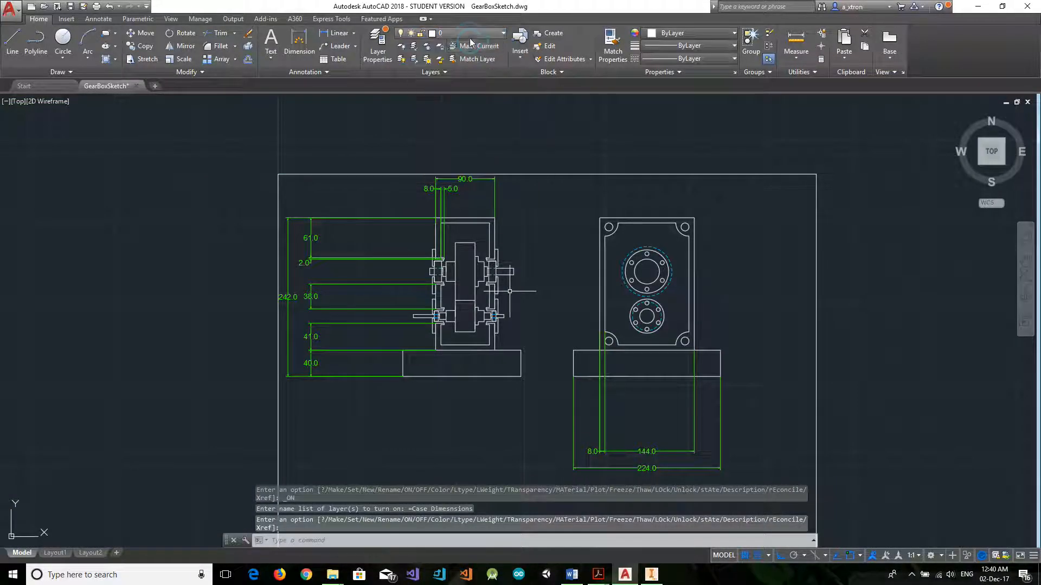
scroll(485, 258, "up", 2)
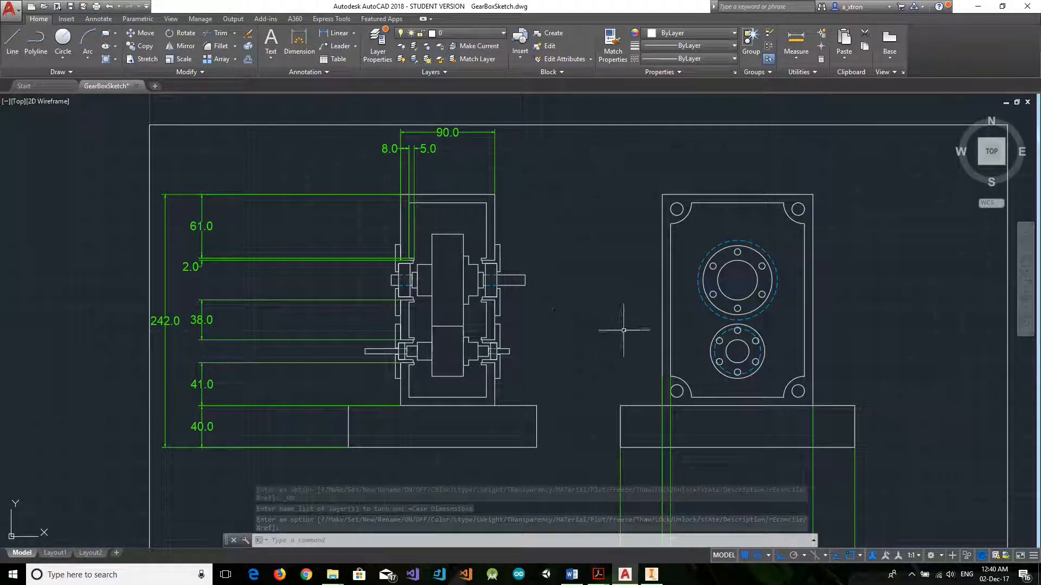
scroll(629, 352, "down", 2)
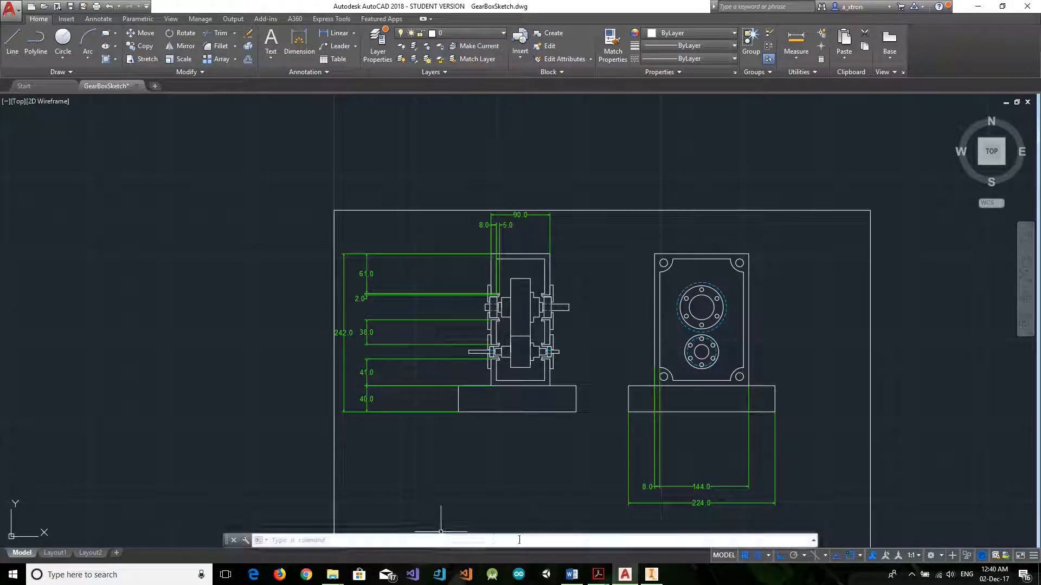
Return to Inventor and set the rectangle's width to 144 mm.
left_click(628, 523)
type("144")
key("Return")
scroll(427, 158, "down", 2)
scroll(399, 158, "up", 5)
scroll(218, 120, "up", 4)
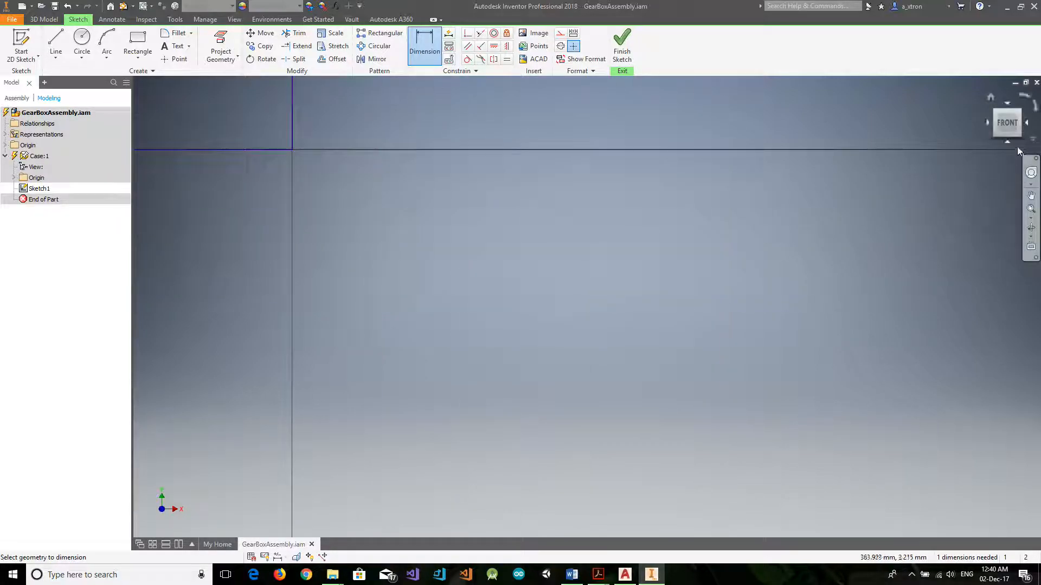
left_click(1009, 125)
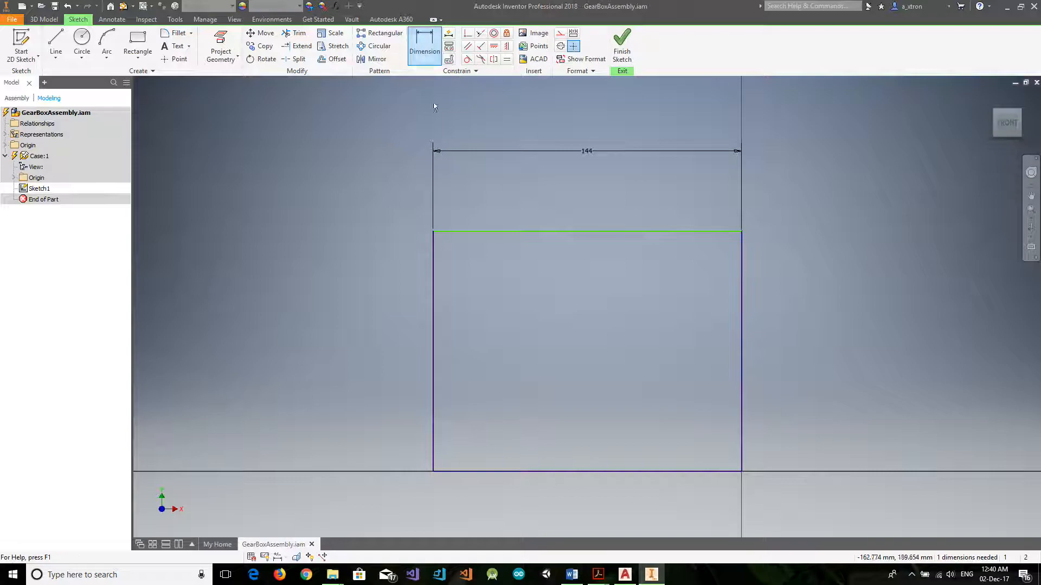
Dimension the rectangle's height to 202 mm and check it against the case drawing in AutoCAD.
left_click(432, 280)
left_click(252, 350)
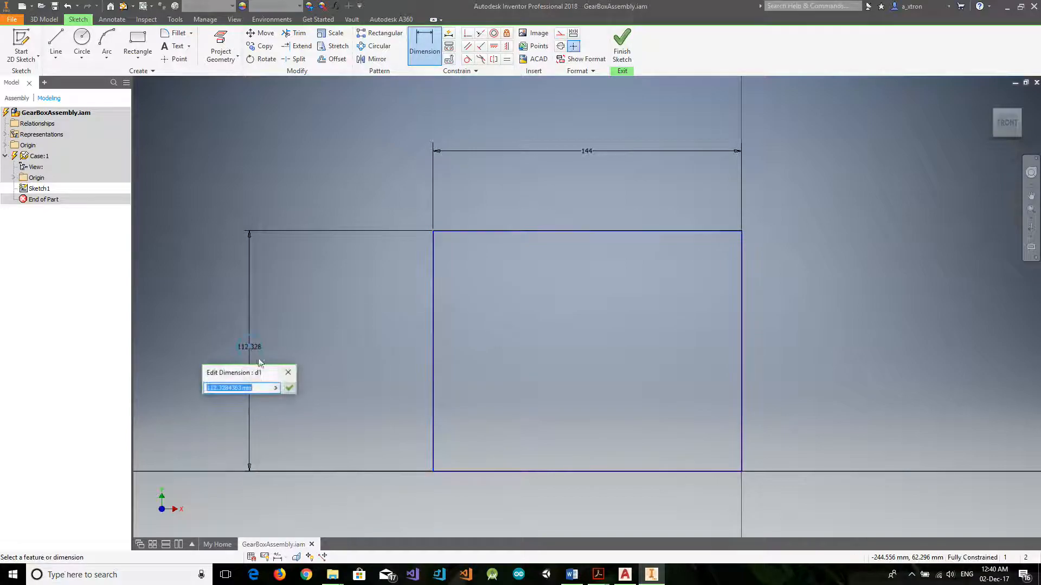
key("Return")
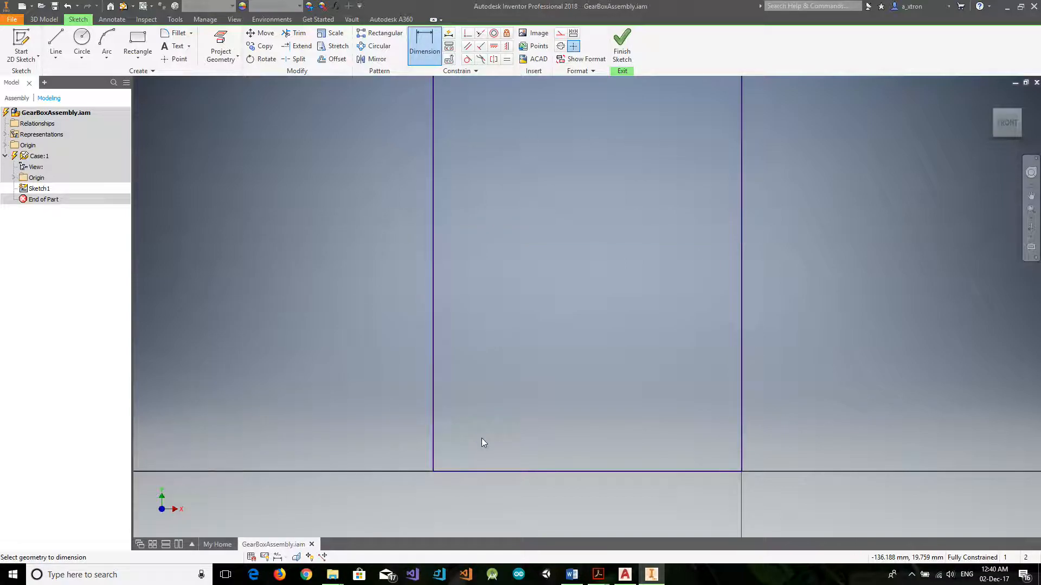
left_click(1008, 125)
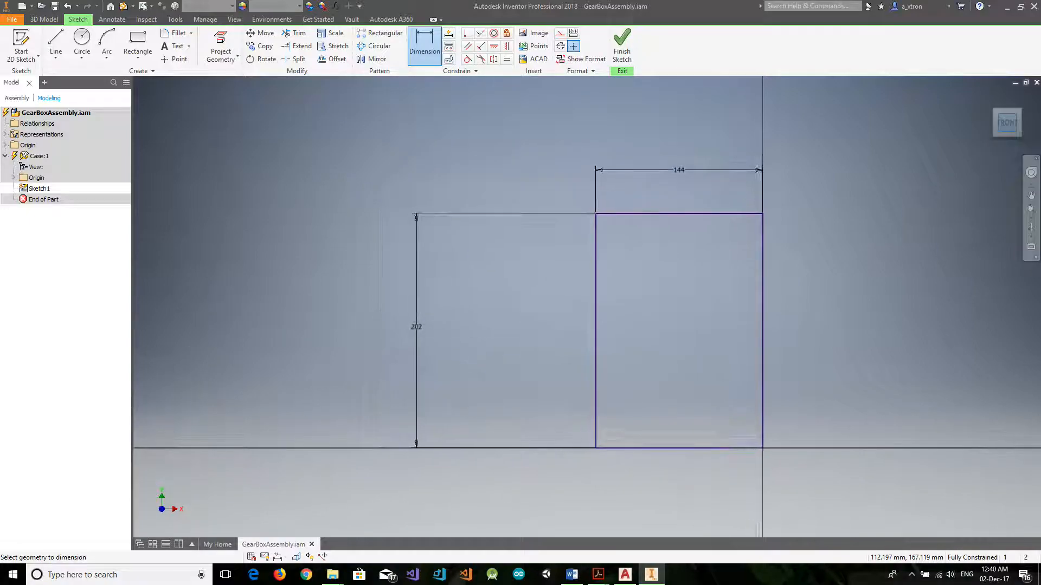
left_click(625, 575)
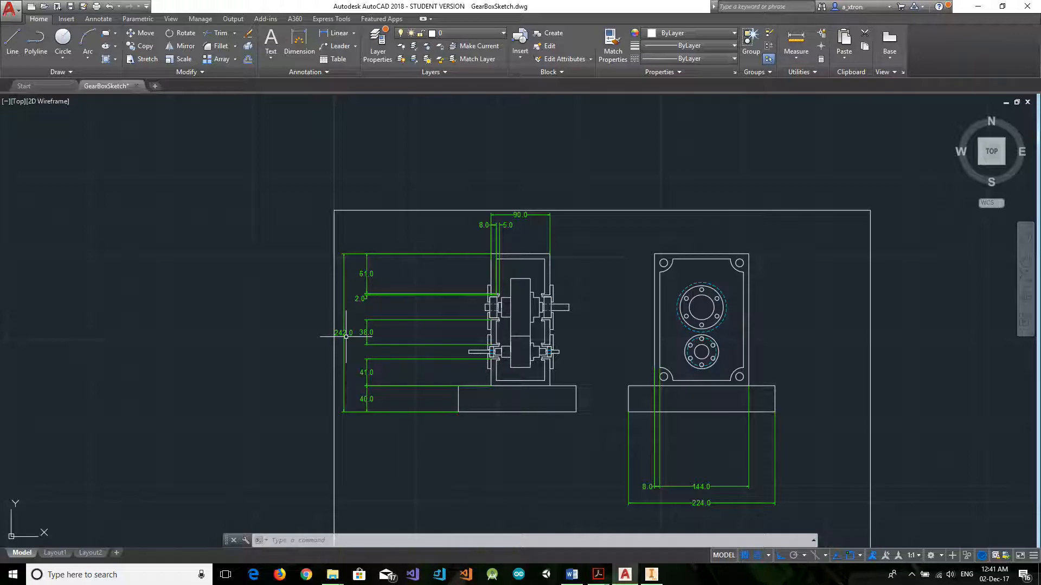
left_click(651, 575)
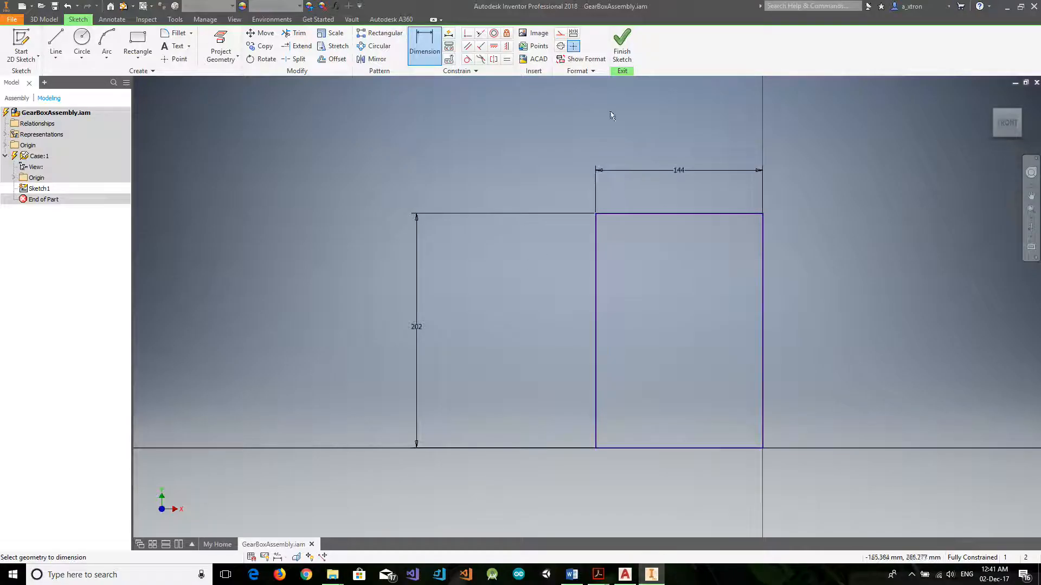
Finish the sketch and extrude the rectangle 90 mm, consulting the AutoCAD drawing for the case depth.
left_click(621, 46)
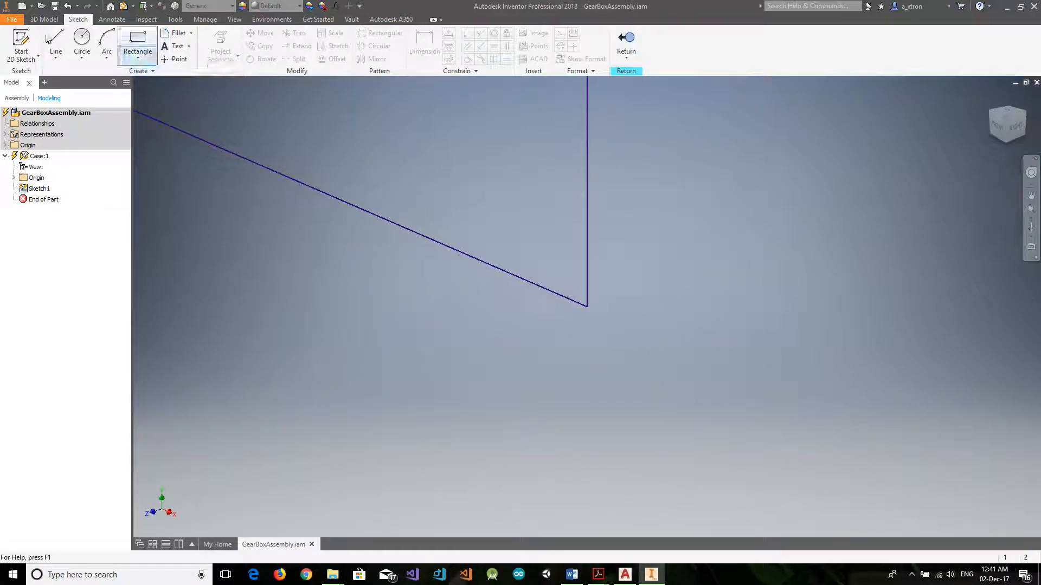
left_click(32, 20)
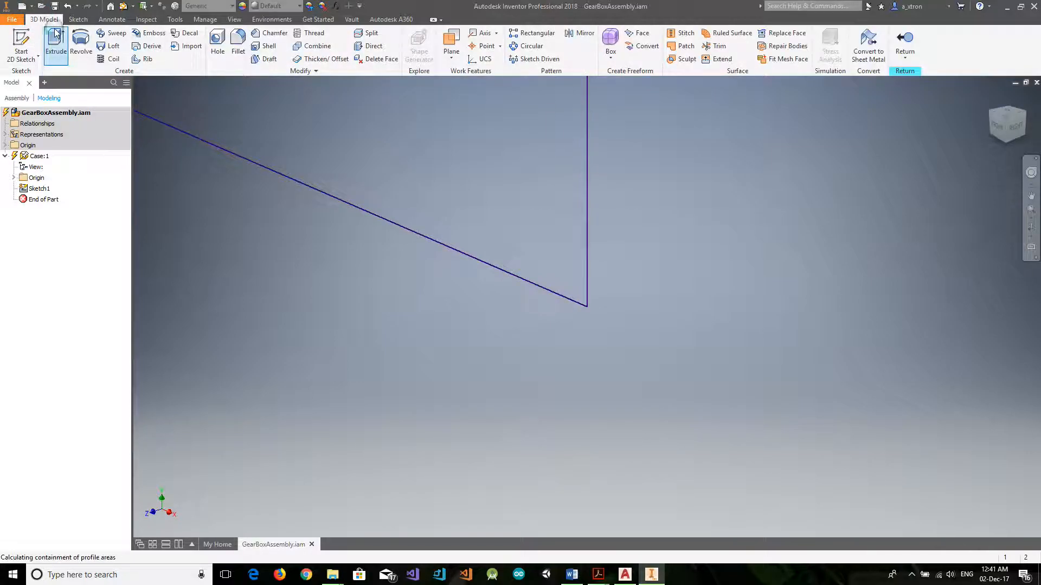
left_click(56, 34)
left_click(1007, 125)
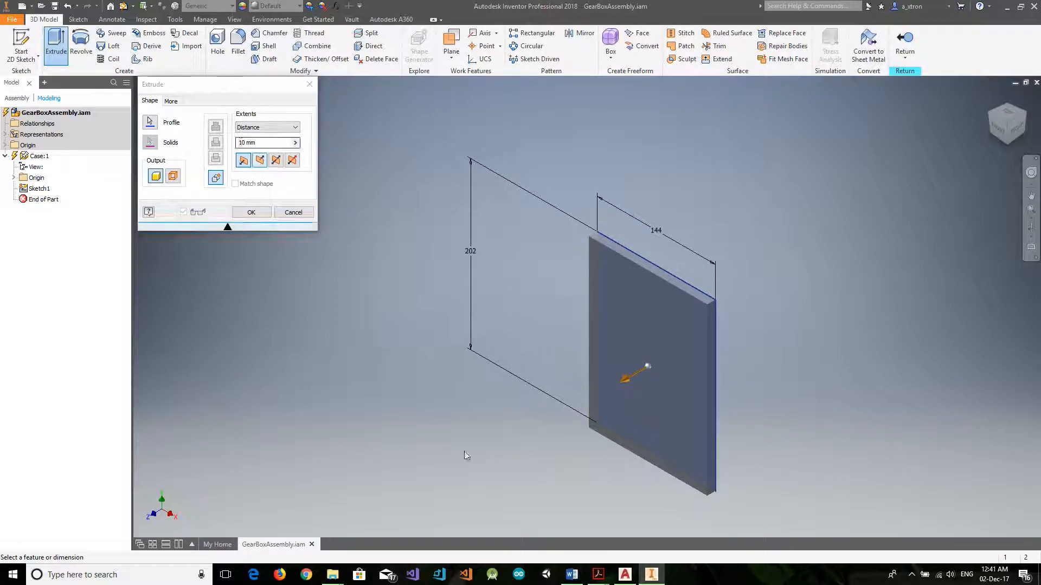
left_click(624, 574)
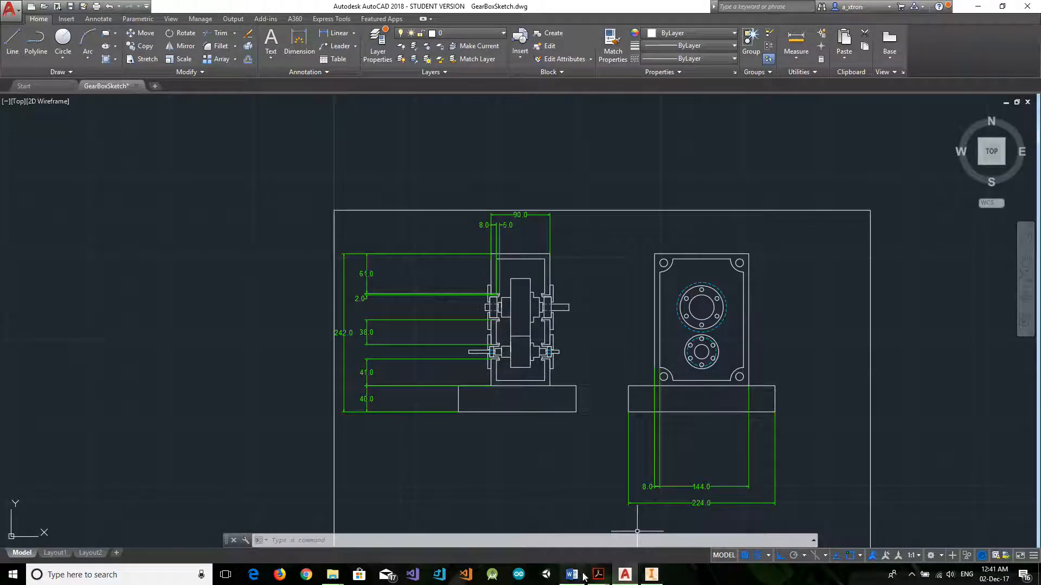
mouse_move(571, 575)
left_click(575, 542)
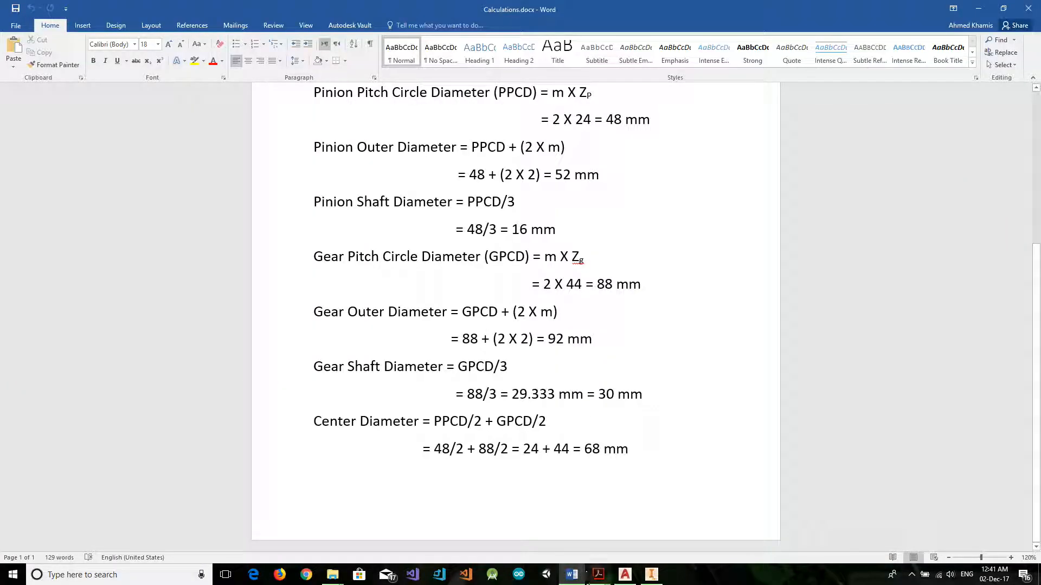
left_click(651, 574)
left_click(252, 142)
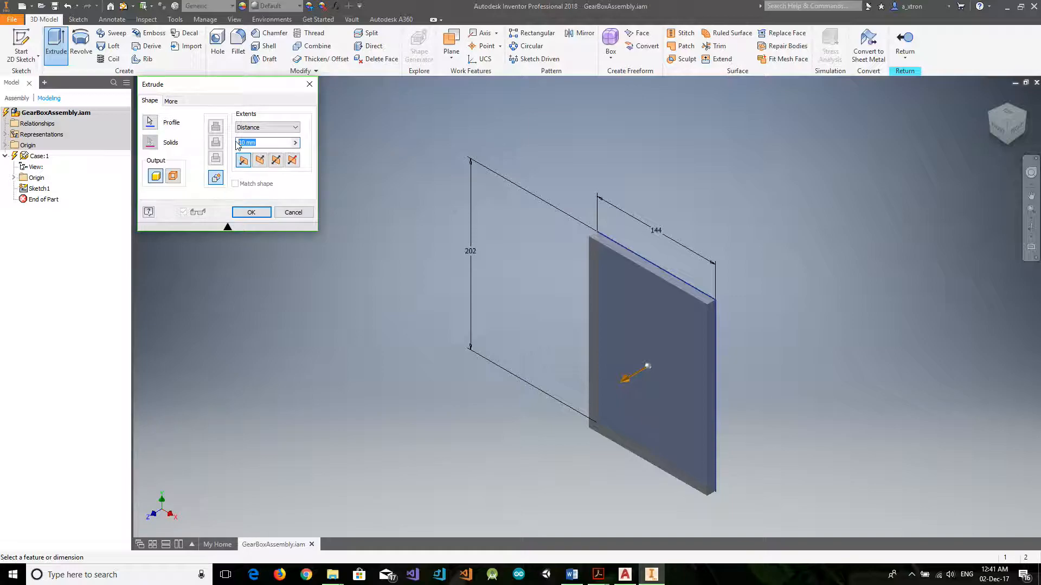
key("Return")
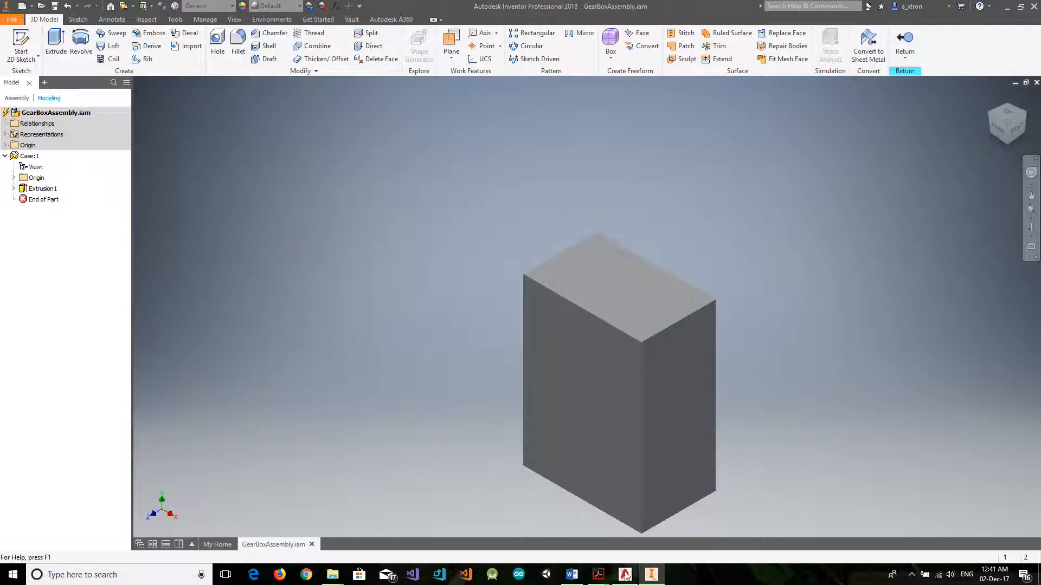
Examine the case dimensions in the AutoCAD drawing, and review the pinion, gear and center distance calculations in Calculations.docx in Word.
left_click(624, 574)
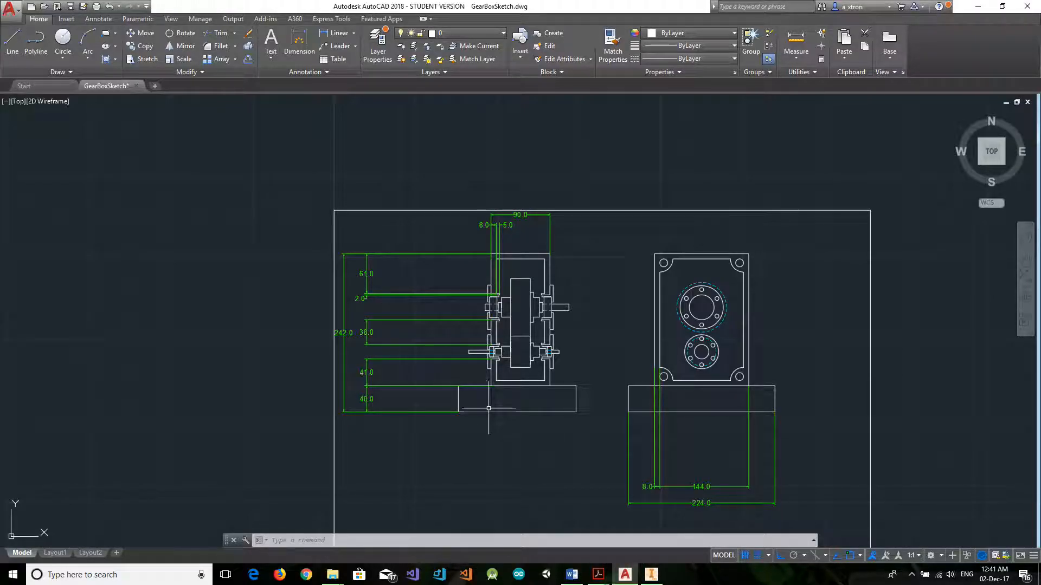
scroll(478, 396, "down", 2)
scroll(466, 352, "up", 2)
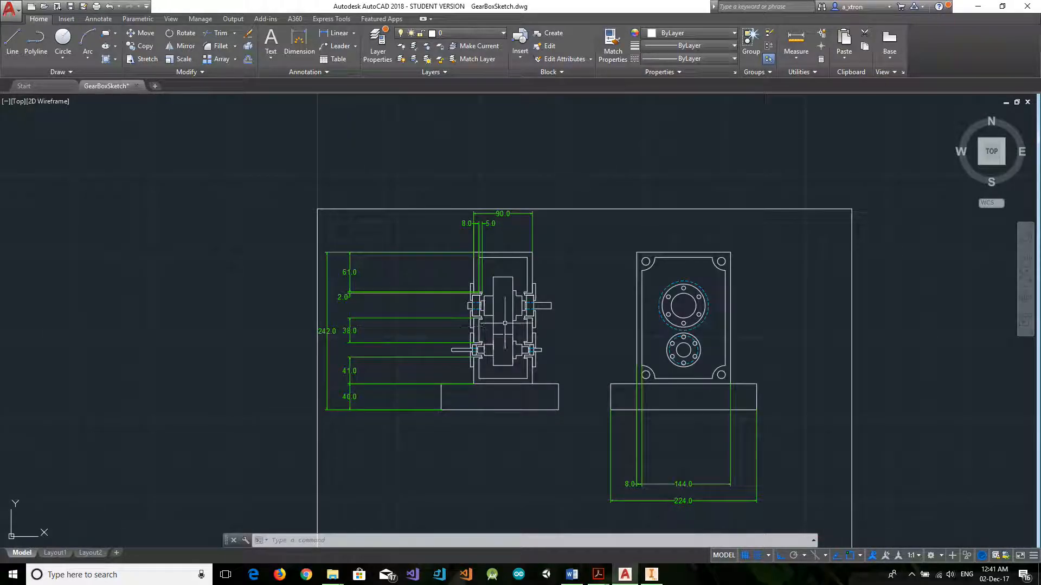
scroll(459, 323, "up", 2)
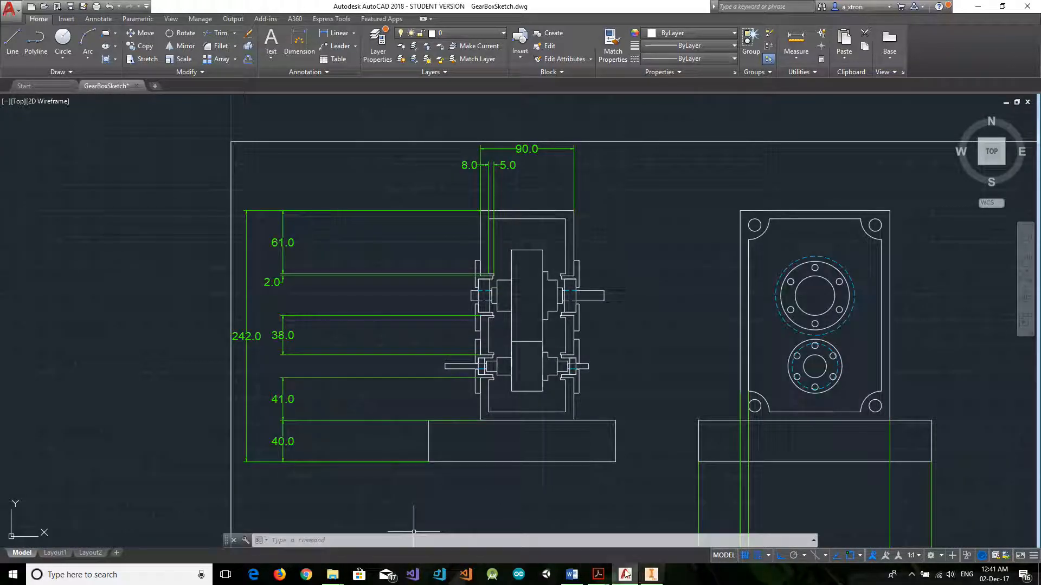
left_click(575, 576)
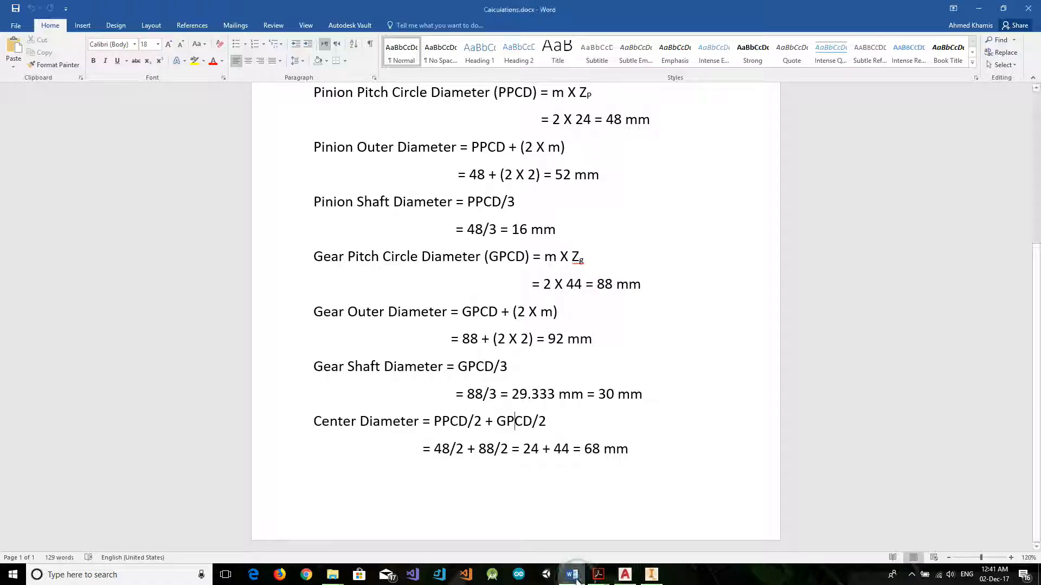
scroll(531, 334, "up", 5)
scroll(627, 494, "down", 4)
left_click_drag(629, 483, 315, 114)
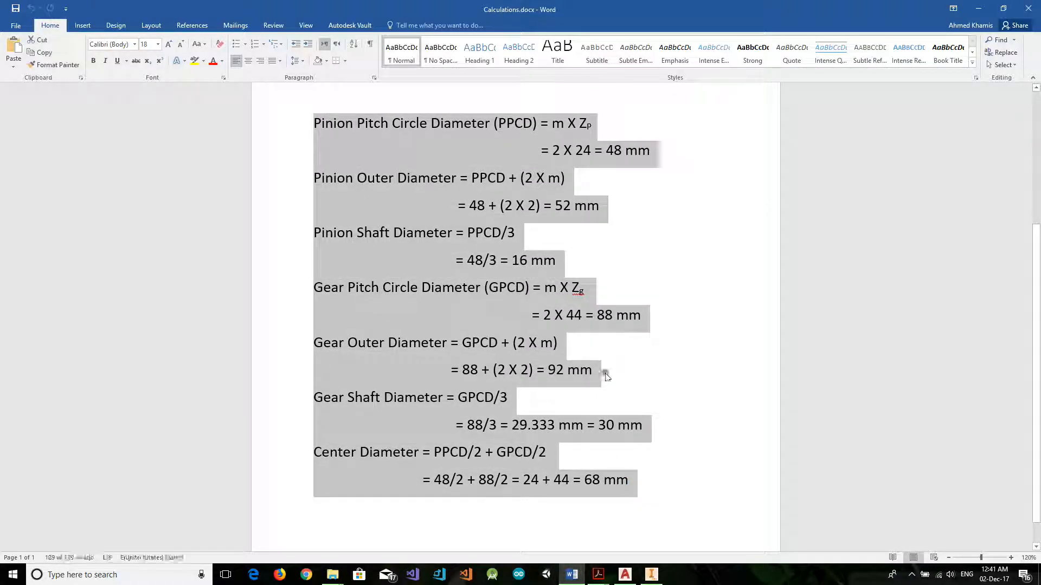
left_click(604, 372)
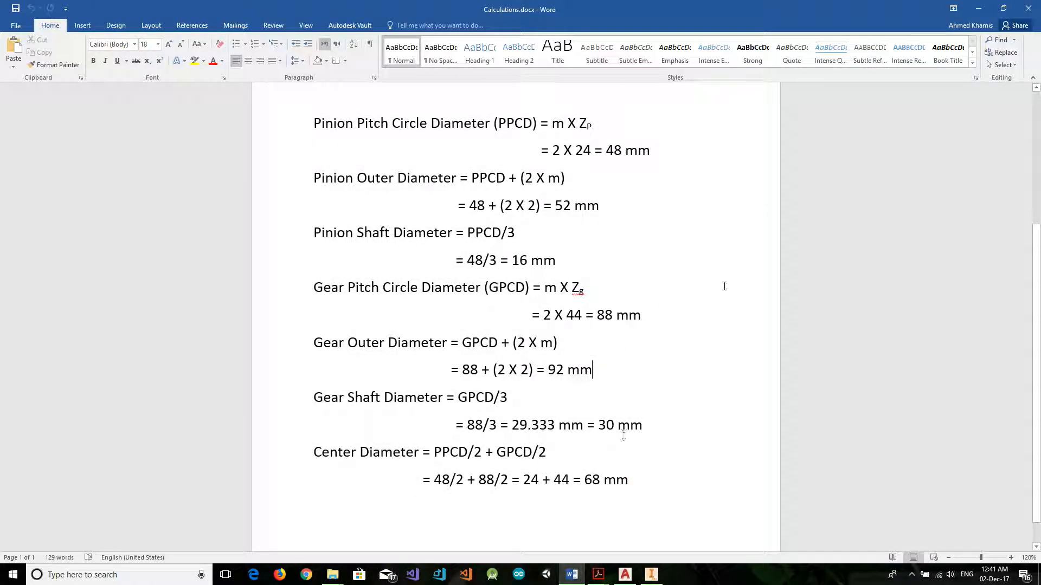
left_click(979, 9)
Switch back to Inventor, return from the Case part to the assembly level, and reopen the Case for in-place editing.
left_click(651, 575)
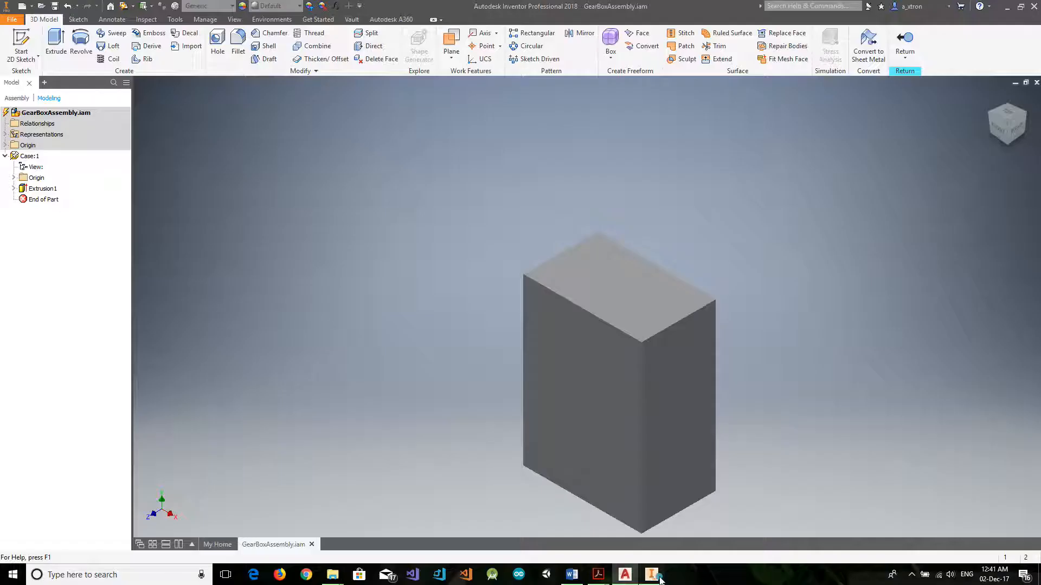
left_click(587, 373)
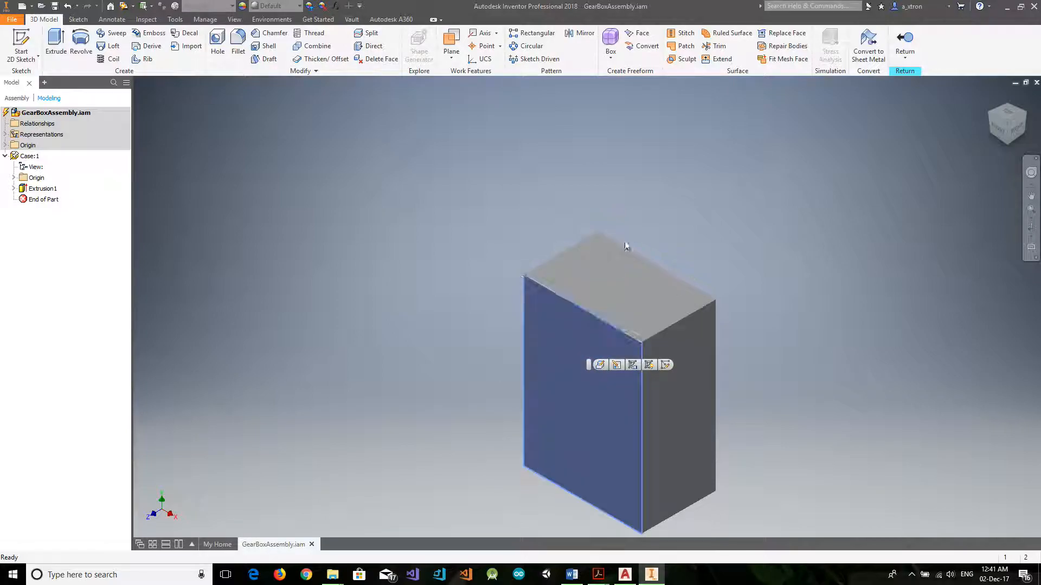
left_click(455, 165)
left_click(905, 44)
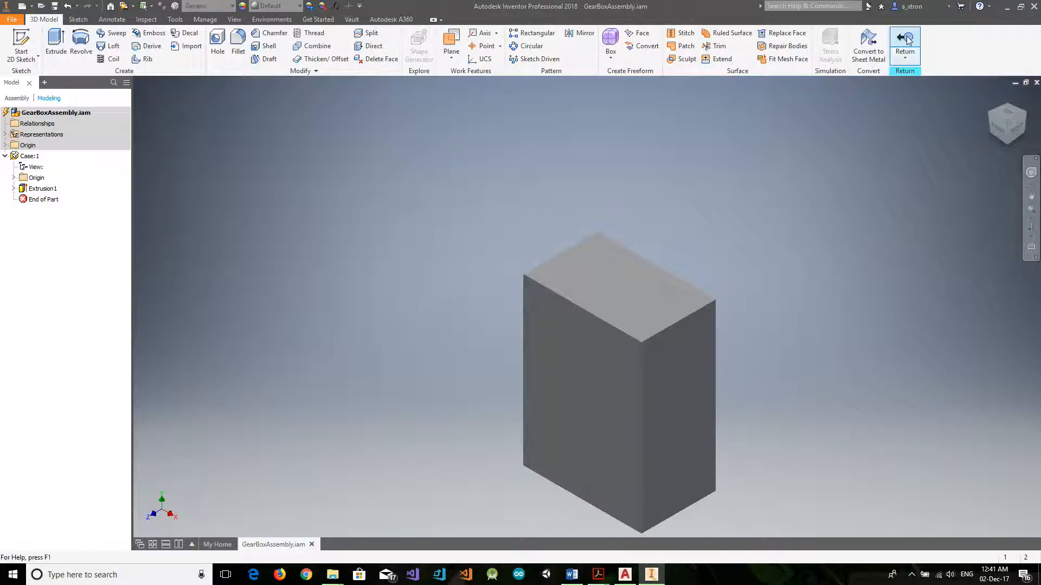
left_click(566, 374)
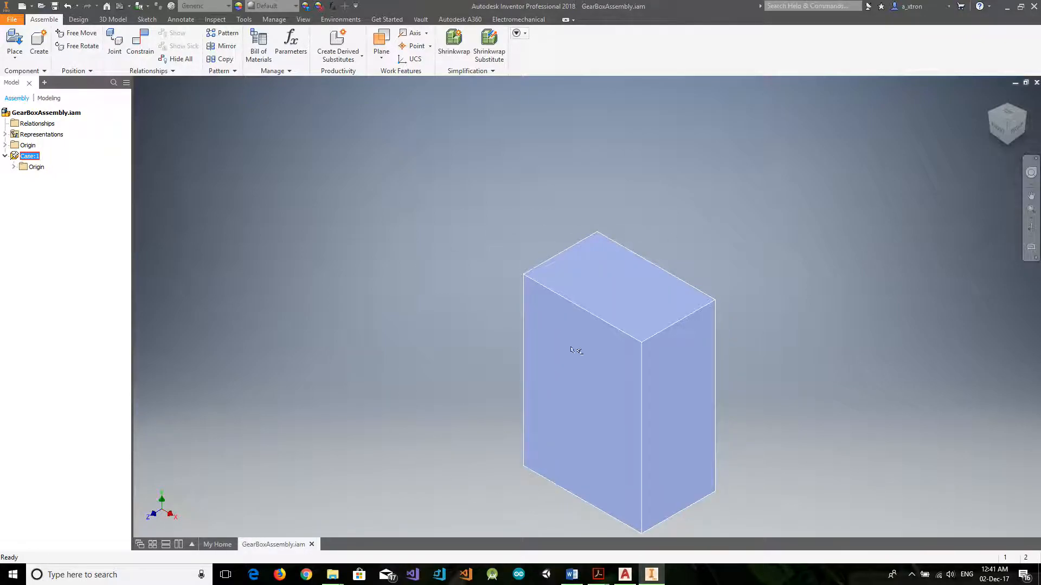
left_click(473, 400)
left_click(599, 407)
right_click(581, 364)
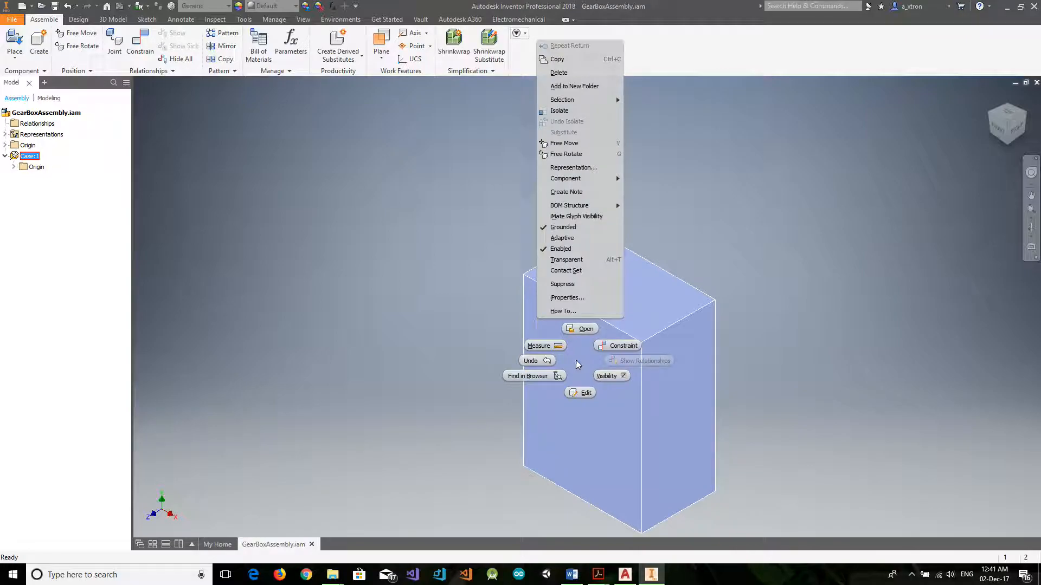
left_click(584, 394)
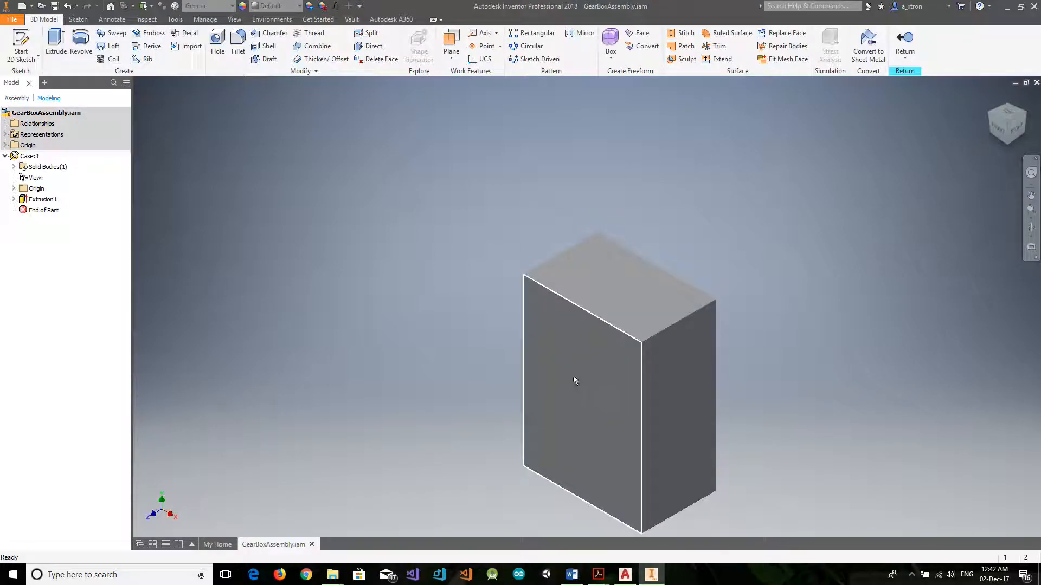
Start a sketch on the case's front face and draw a rectangle inside it, about 49 mm below the face's top edge.
left_click(584, 366)
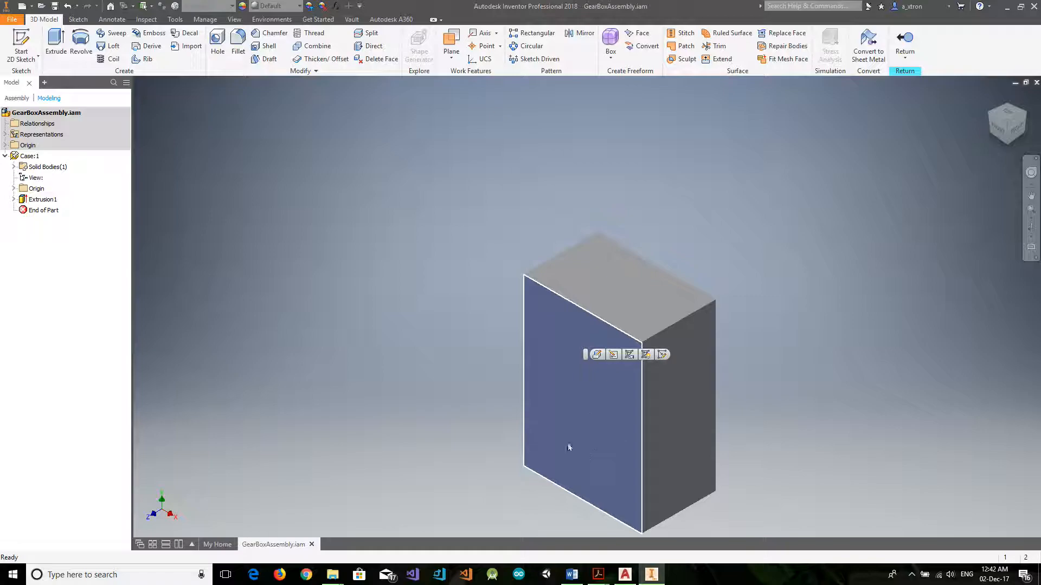
left_click(663, 354)
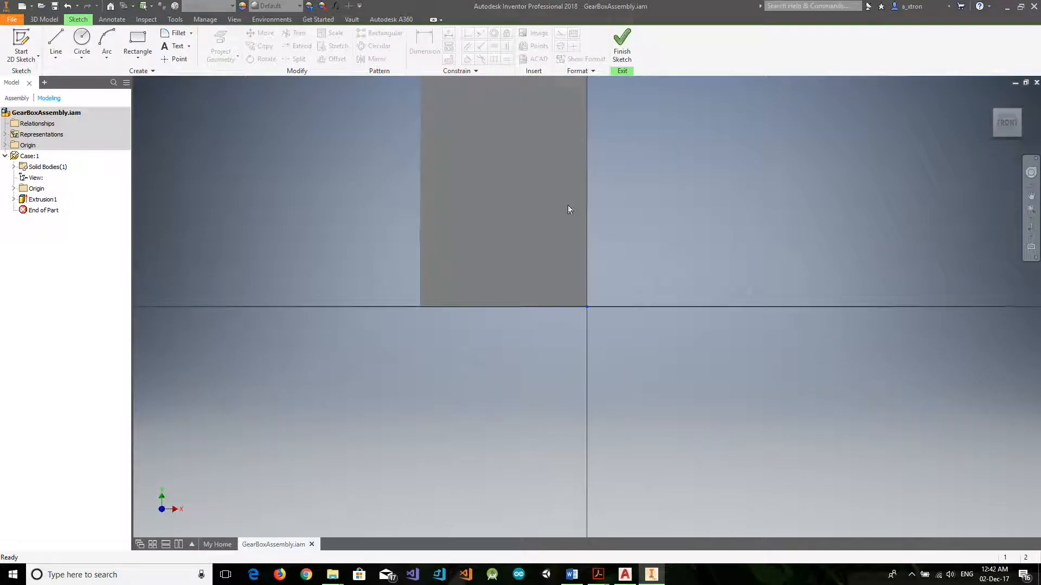
left_click(137, 42)
left_click(463, 129)
left_click(544, 246)
left_click(1007, 125)
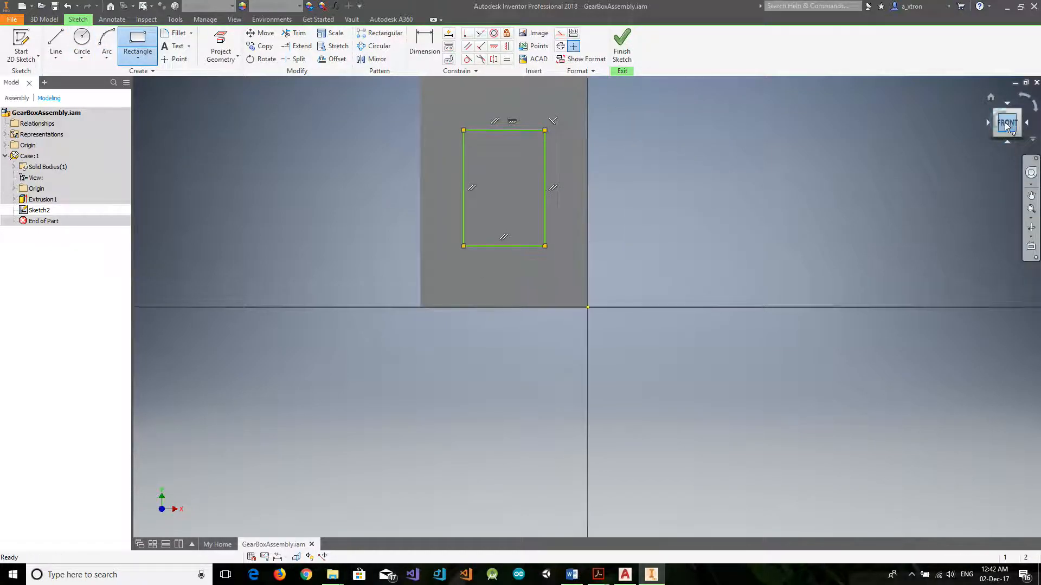
Dimension the inner rectangle's top and right sides to 8 mm from the matching edges of the case face.
left_click(414, 44)
left_click(580, 219)
left_click(578, 141)
left_click(860, 179)
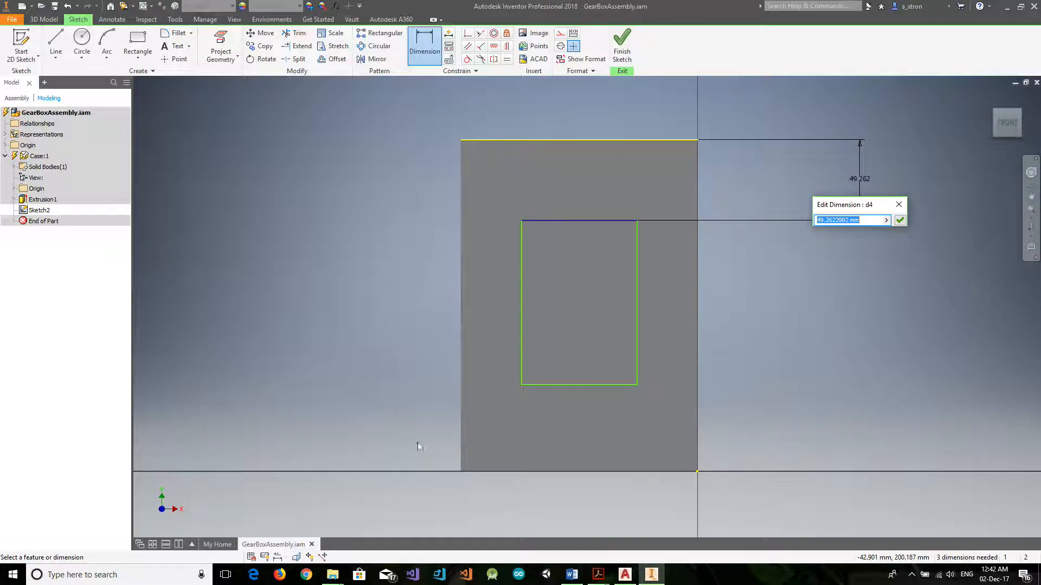
type("8")
key("Return")
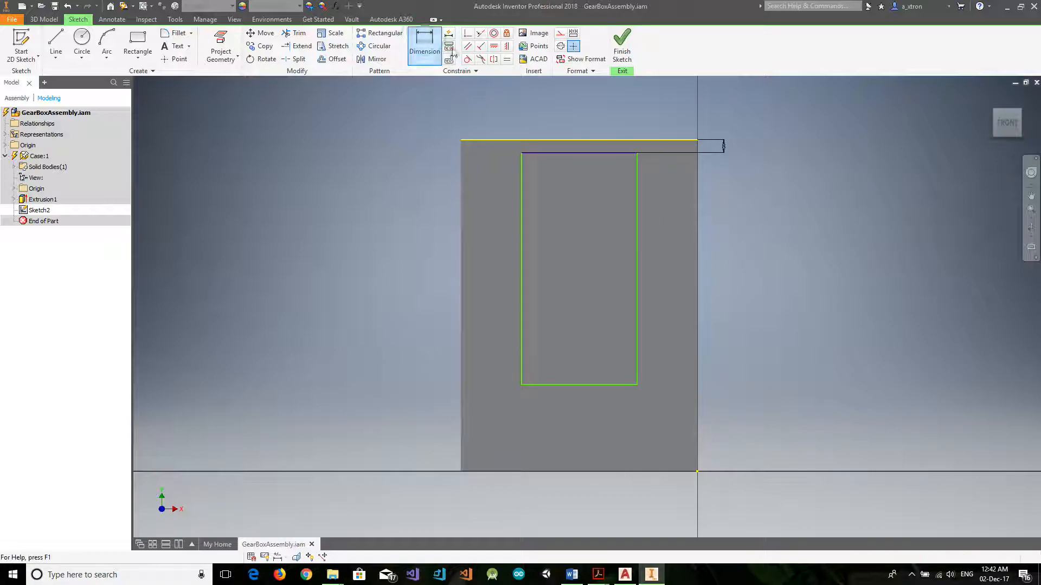
left_click(636, 263)
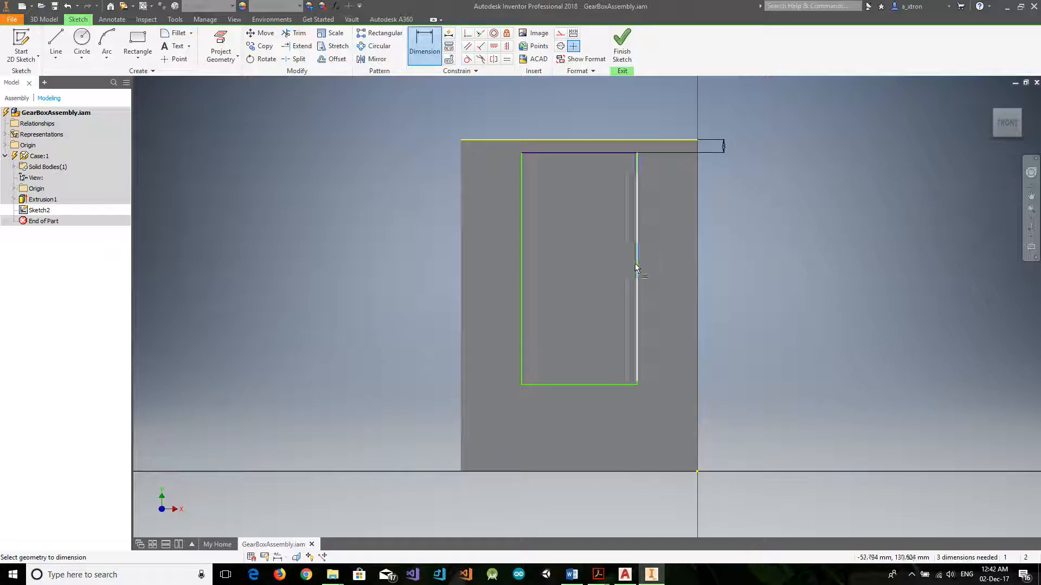
left_click(698, 282)
left_click(873, 272)
type("8")
key("Return")
Set the inner rectangle's left and bottom sides to 8 mm from the matching edges of the case face.
left_click(521, 248)
left_click(461, 254)
left_click(362, 254)
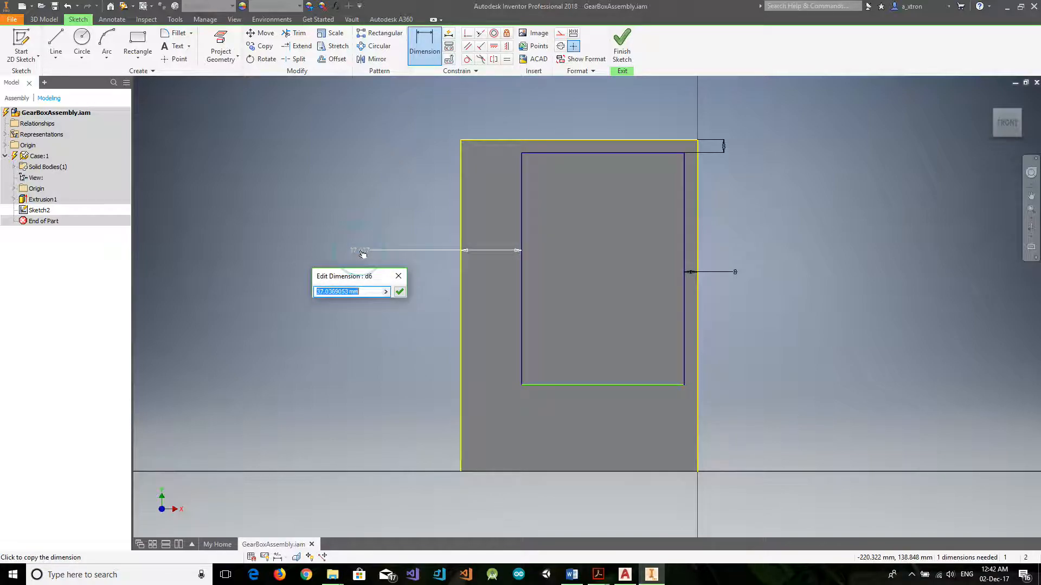
type("8")
key("Return")
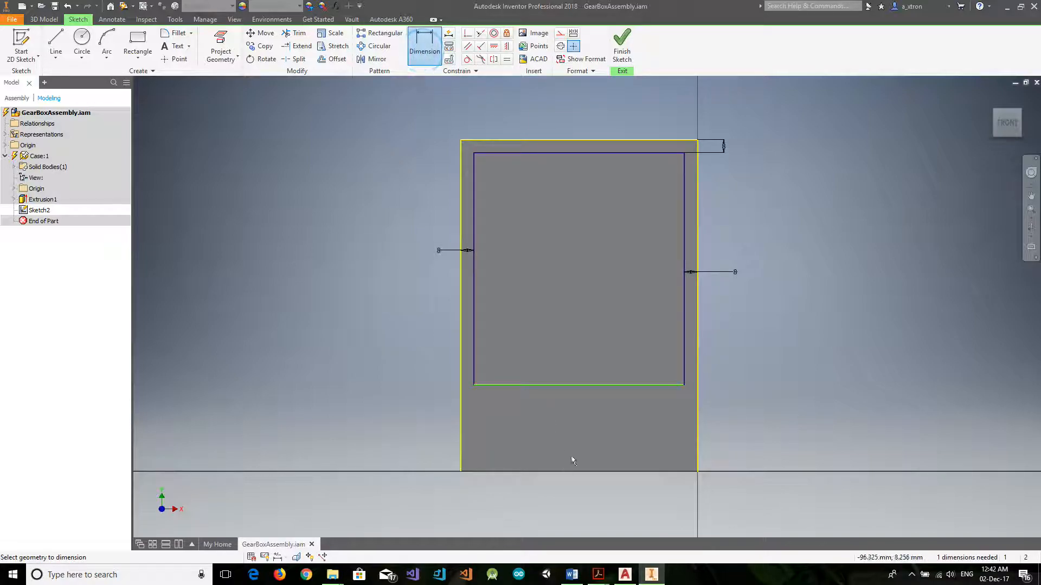
left_click(595, 385)
left_click(592, 471)
type("8")
key("Return")
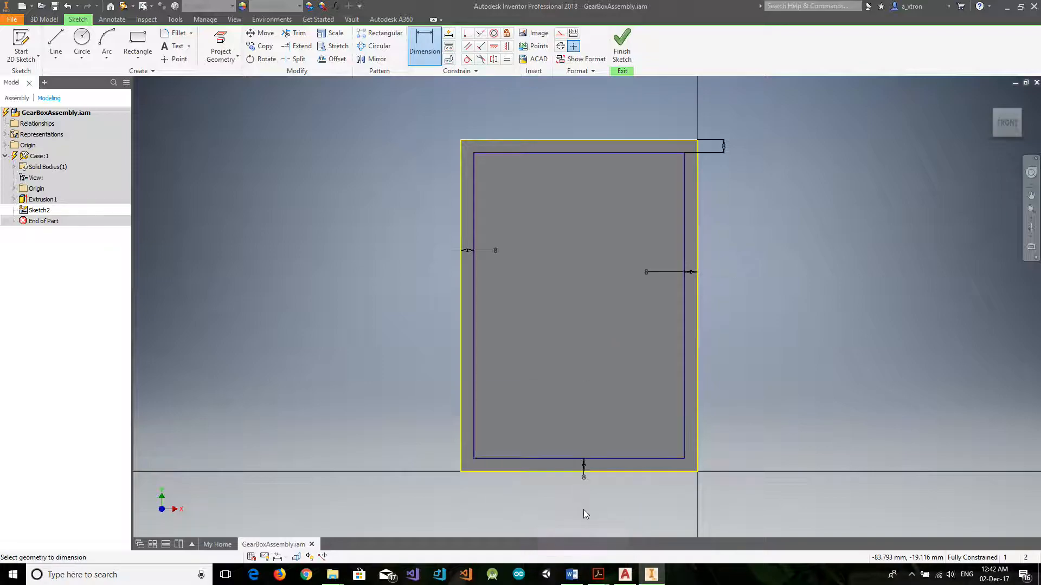
Draw a 20 mm diameter circle centered on each of the inner rectangle's two upper corners.
left_click(82, 39)
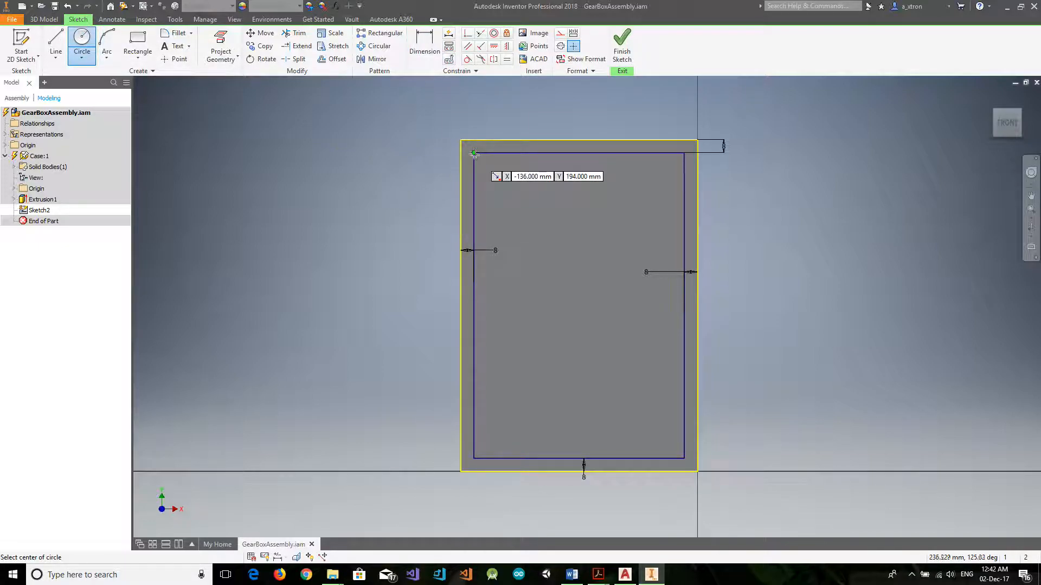
type("20")
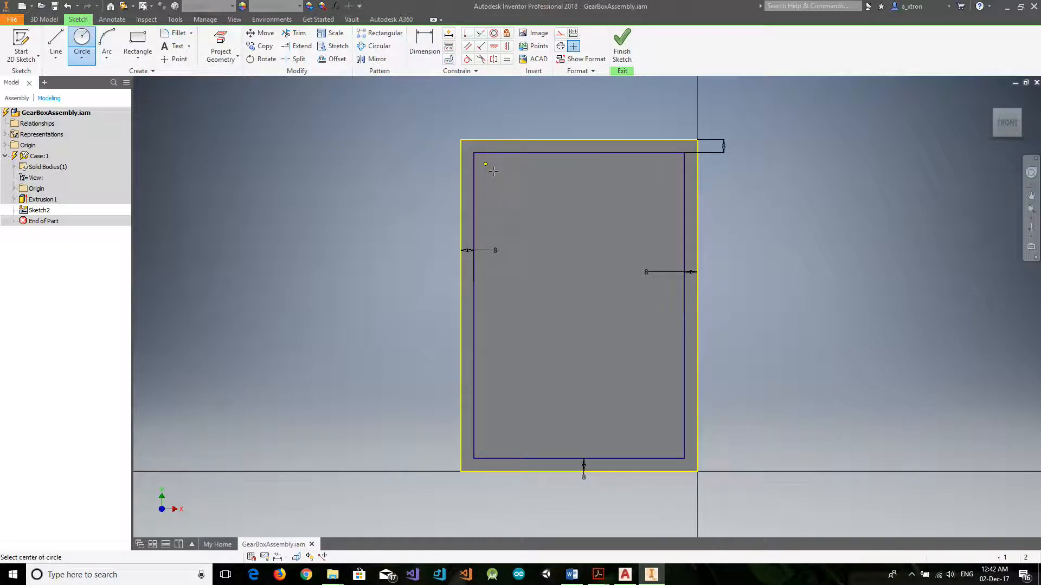
key("Return")
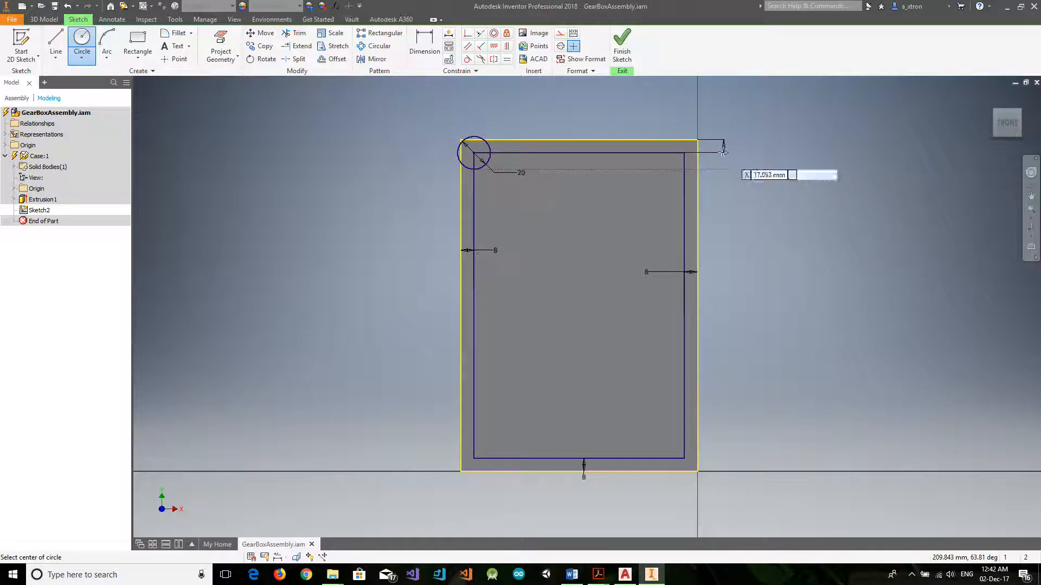
left_click(685, 153)
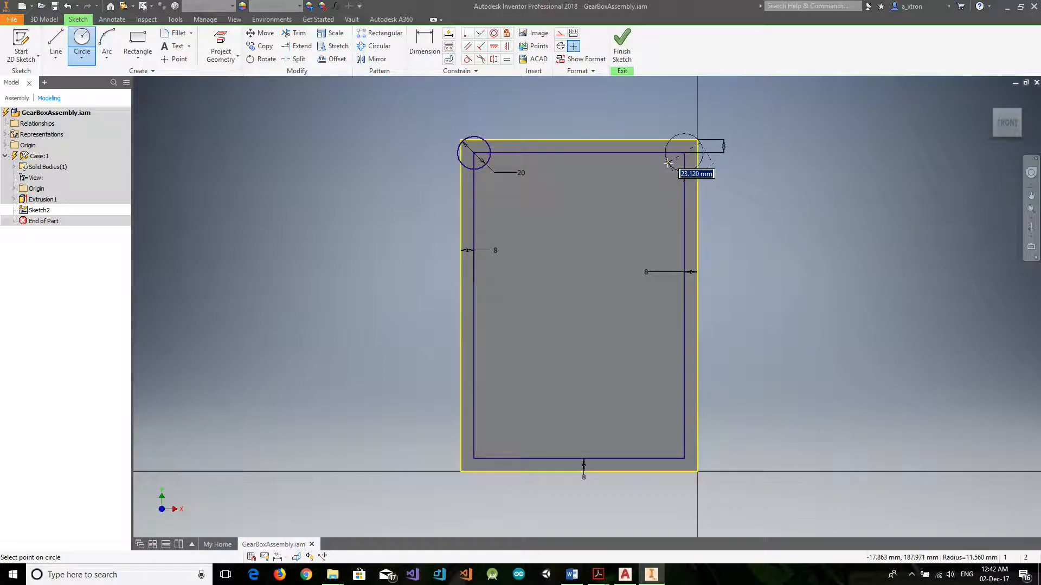
type("20")
key("Return")
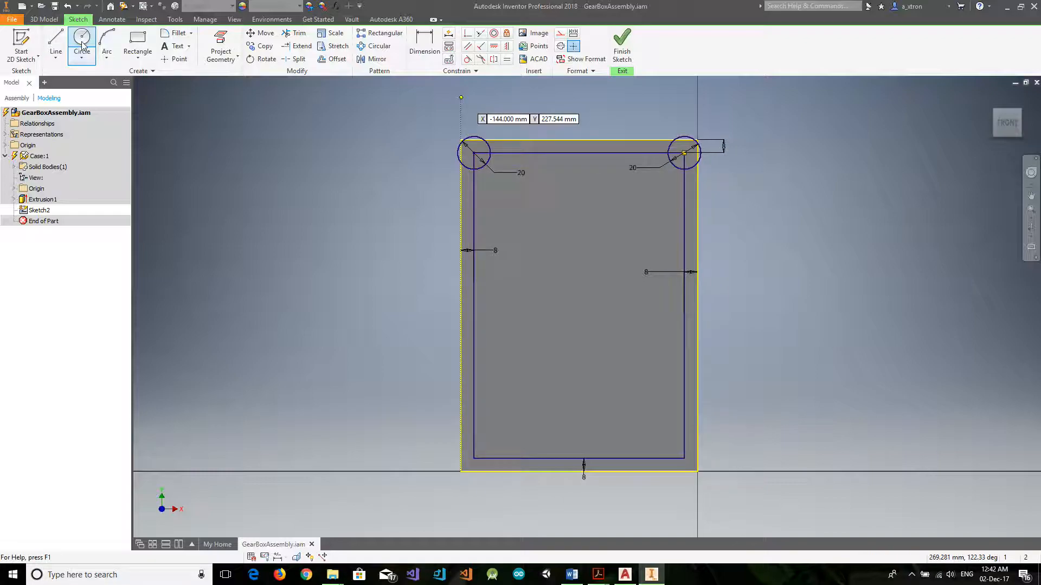
Add a 20 mm diameter circle centered on each of the inner rectangle's two lower corners.
left_click(473, 459)
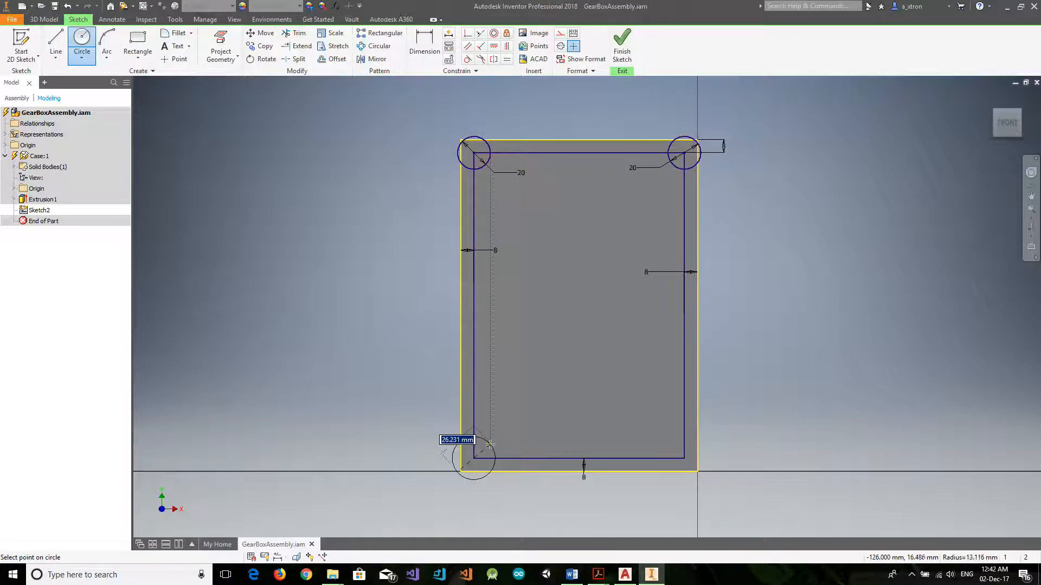
type("20")
key("Return")
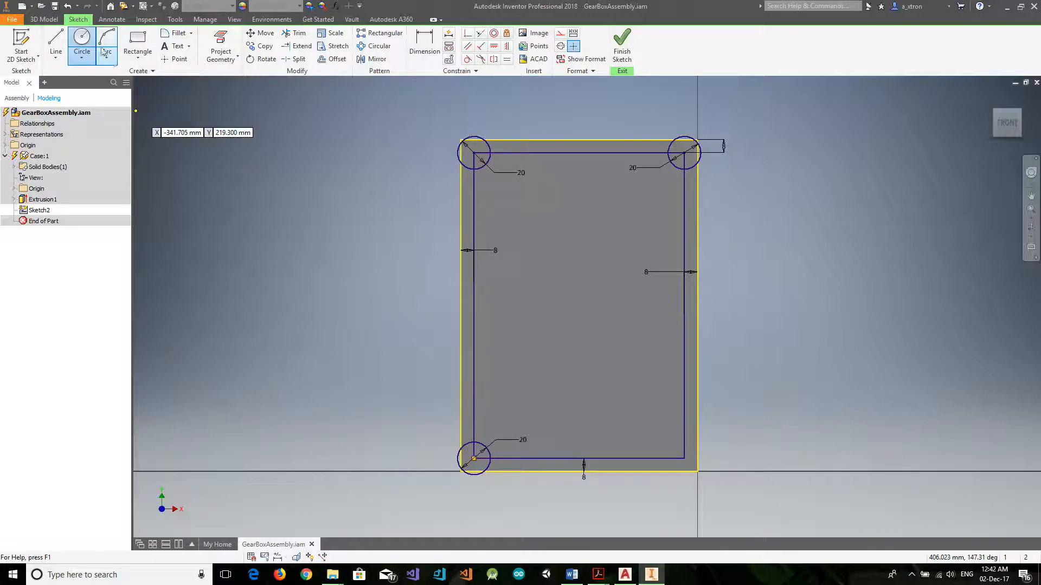
scroll(684, 459, "down", 2)
scroll(684, 464, "up", 5)
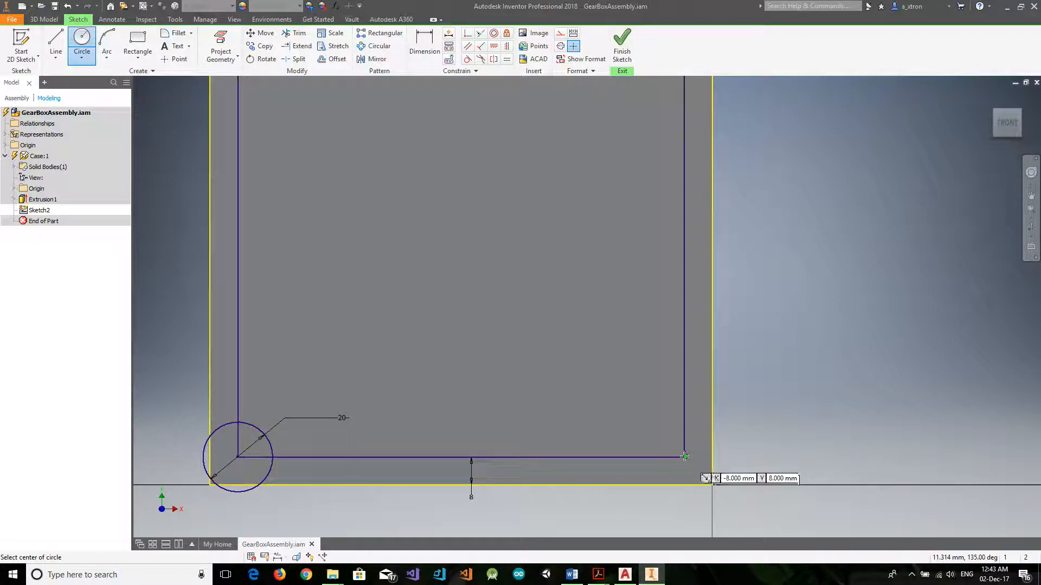
left_click(683, 457)
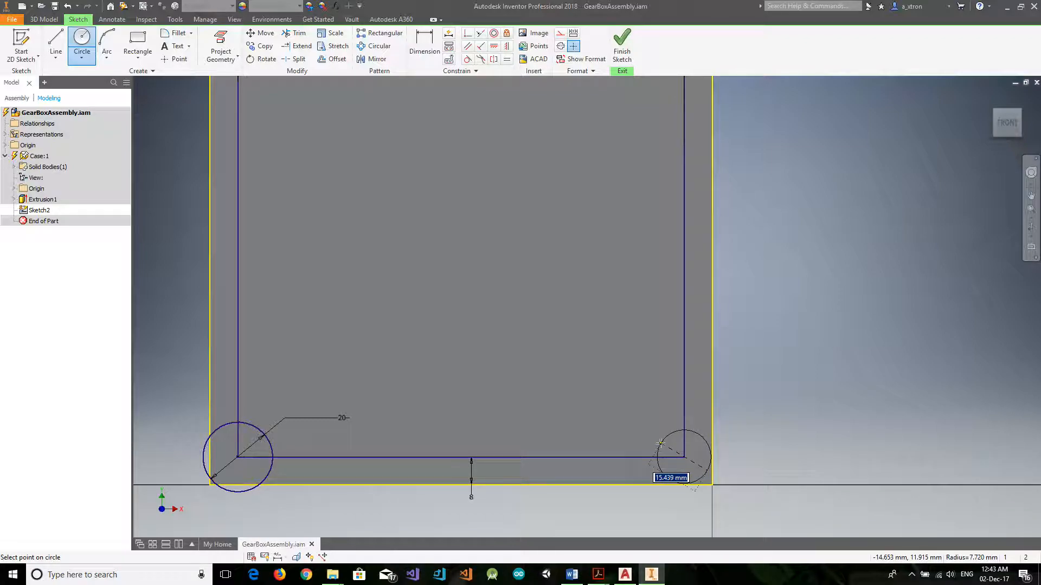
key("Return")
scroll(512, 415, "down", 3)
scroll(507, 414, "up", 7)
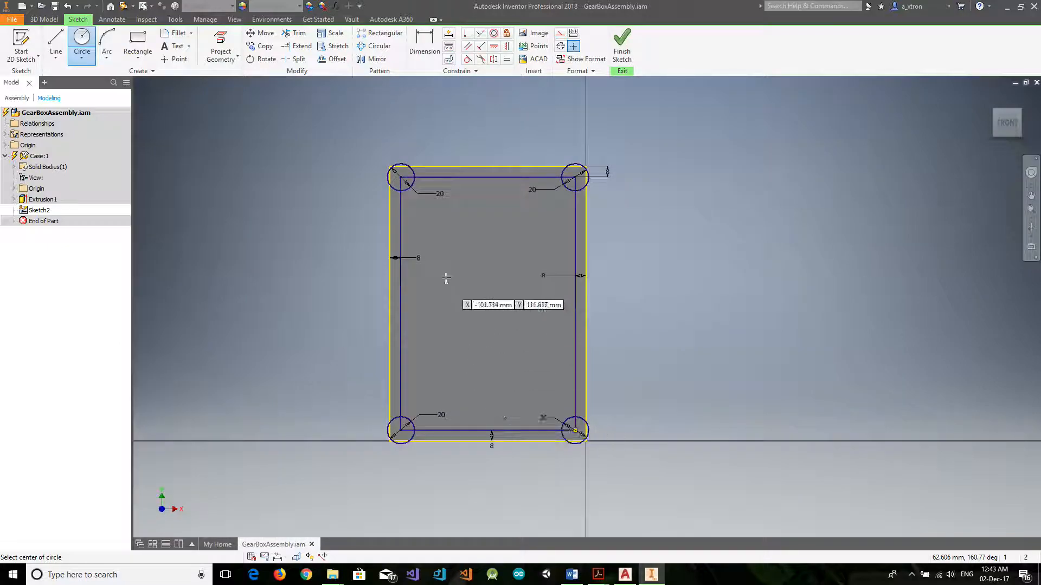
Trim the upper-left circle and the rectangle's corner lines so only the inward quarter arc remains.
left_click(293, 33)
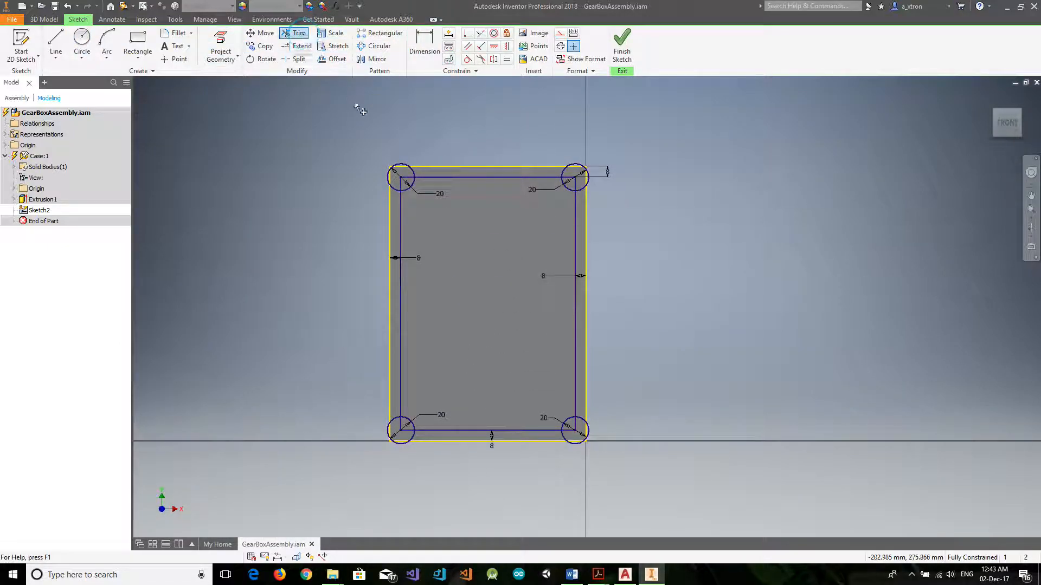
left_click(387, 177)
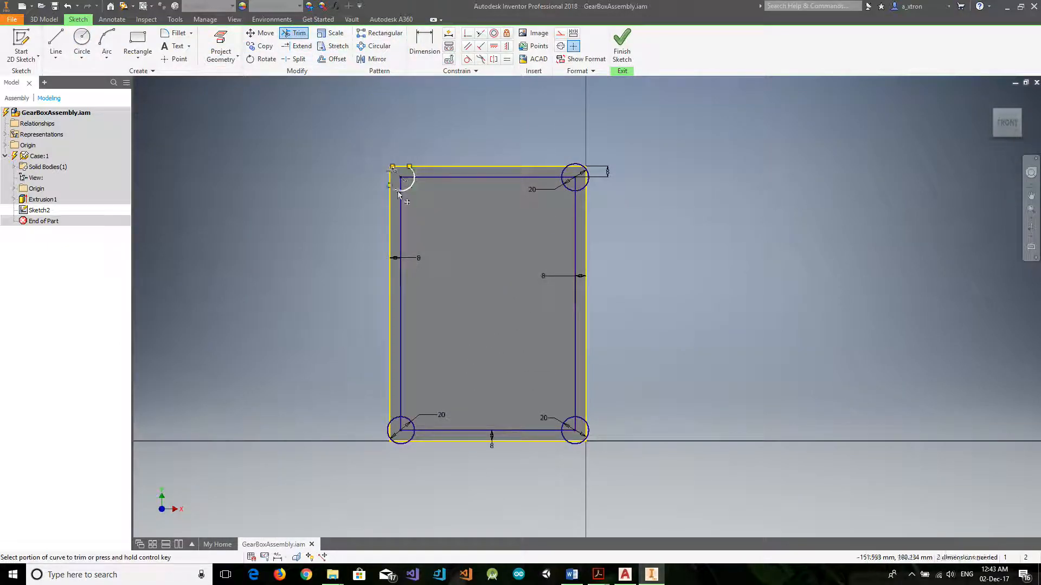
left_click(395, 189)
left_click(414, 171)
left_click(405, 177)
left_click(399, 182)
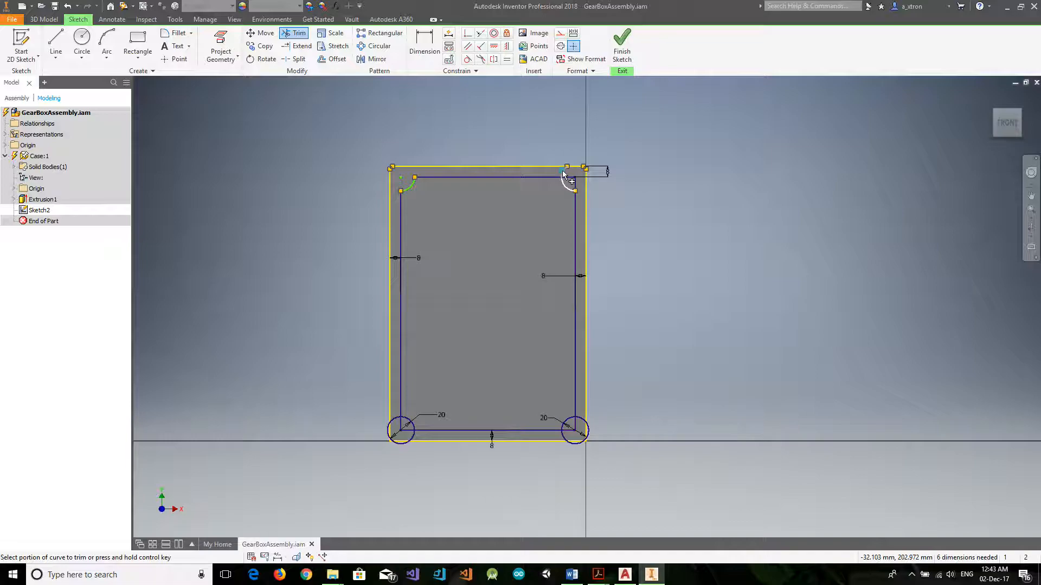
Trim the circles and corner lines at the inner rectangle's other three corners, leaving inward quarter arcs.
left_click(574, 184)
left_click(567, 177)
left_click(567, 441)
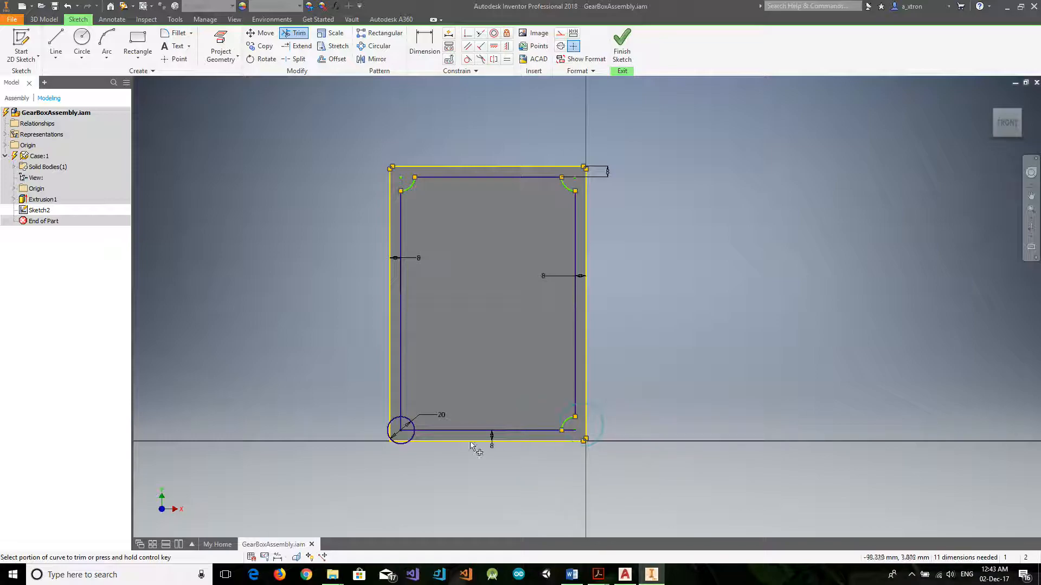
left_click(409, 432)
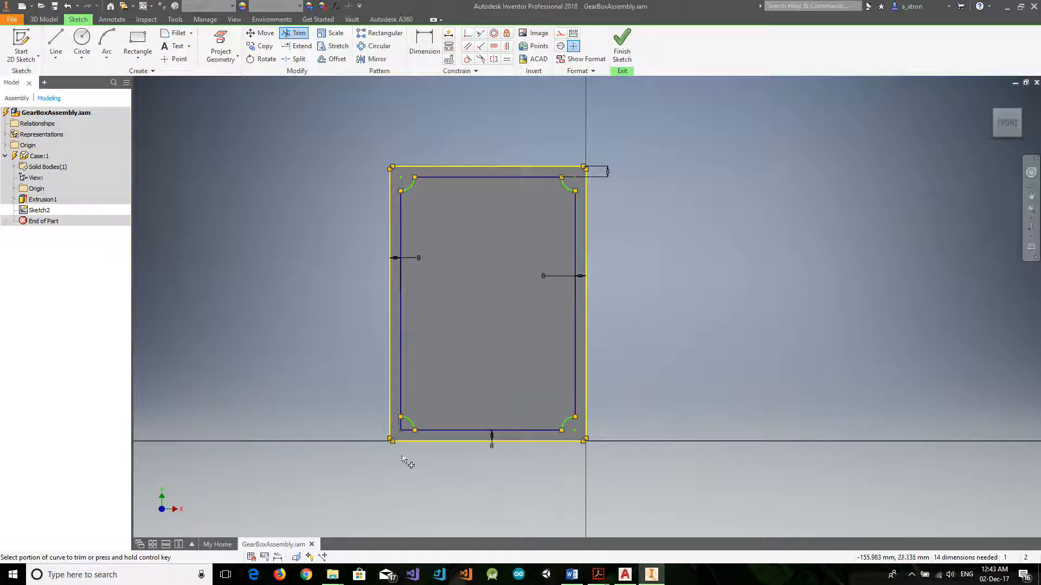
left_click(401, 424)
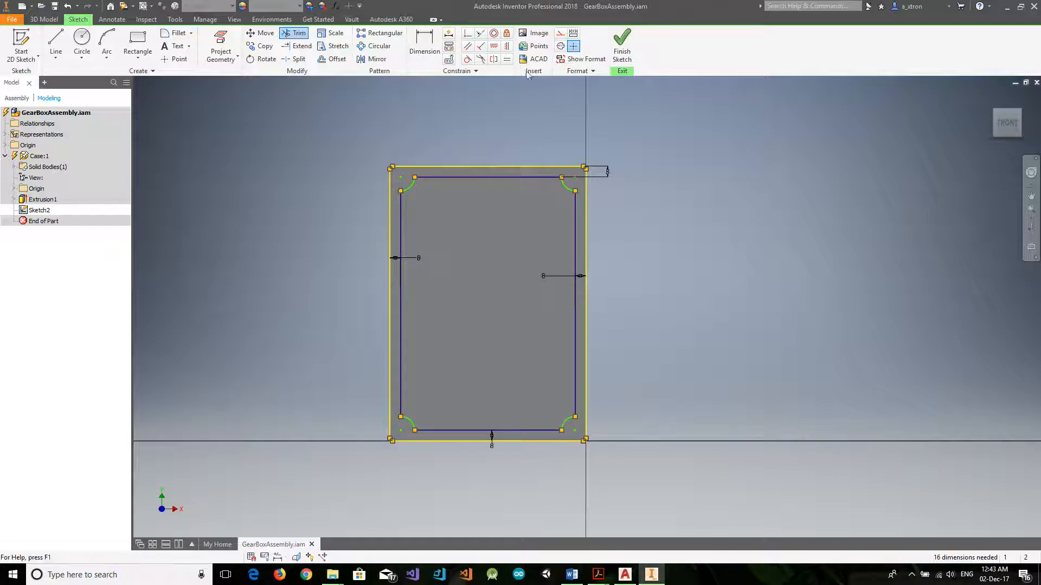
Add a 1.5 mm sketch fillet where the inner profile's left line meets the upper-left arc.
left_click(168, 33)
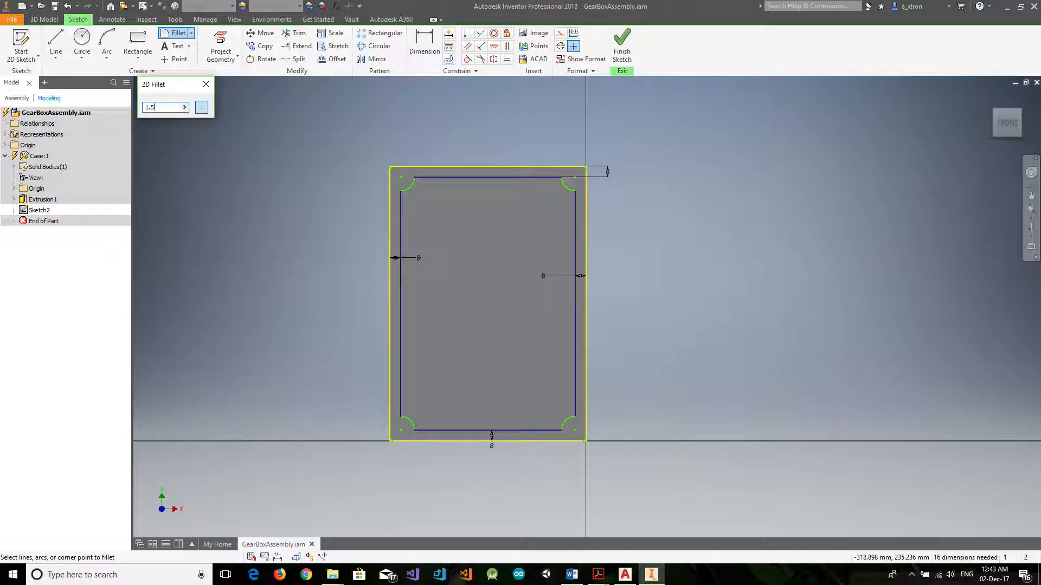
key("Return")
scroll(402, 195, "up", 2)
scroll(401, 192, "down", 5)
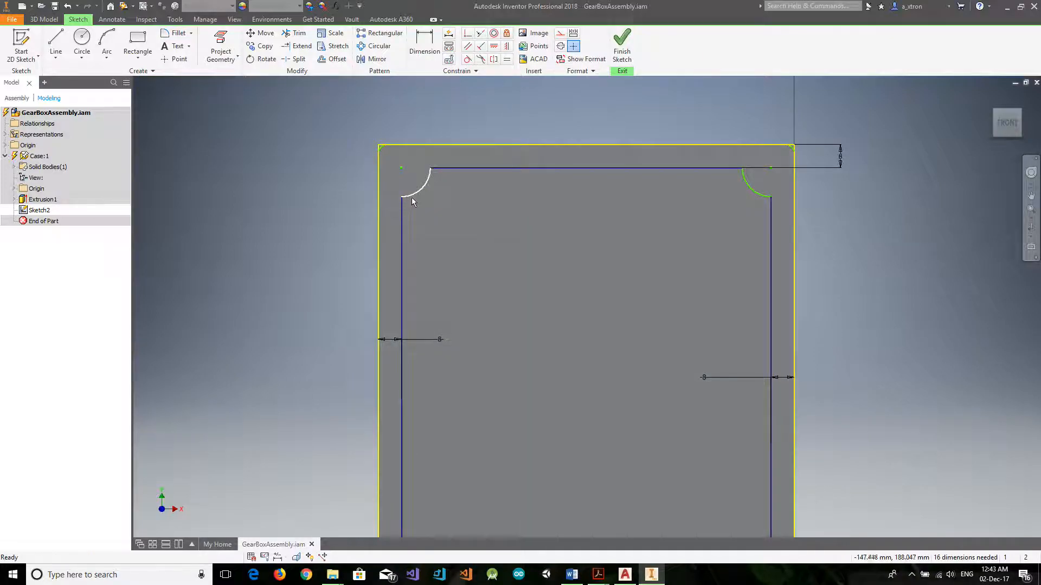
left_click(412, 196)
left_click(401, 212)
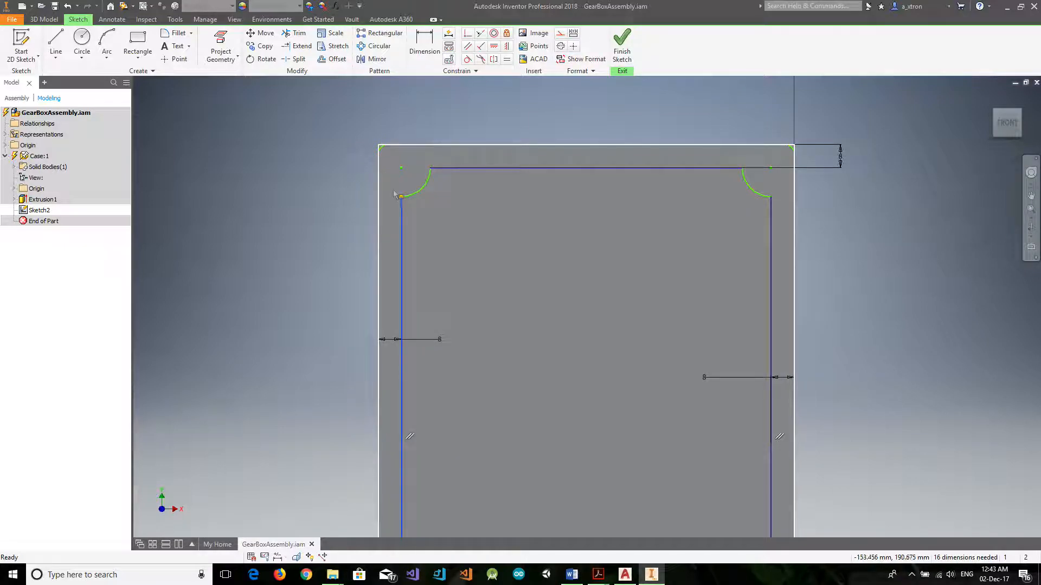
left_click(176, 33)
left_click(403, 197)
Try to add a 1.5 mm fillet where the inner profile's top line meets the upper-left arc.
left_click(451, 168)
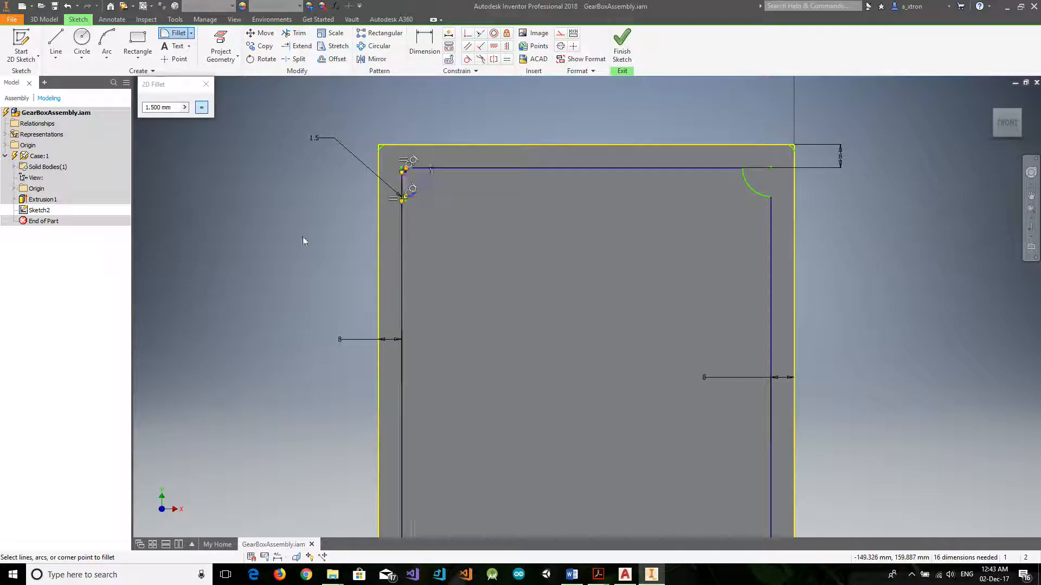
scroll(368, 258, "down", 3)
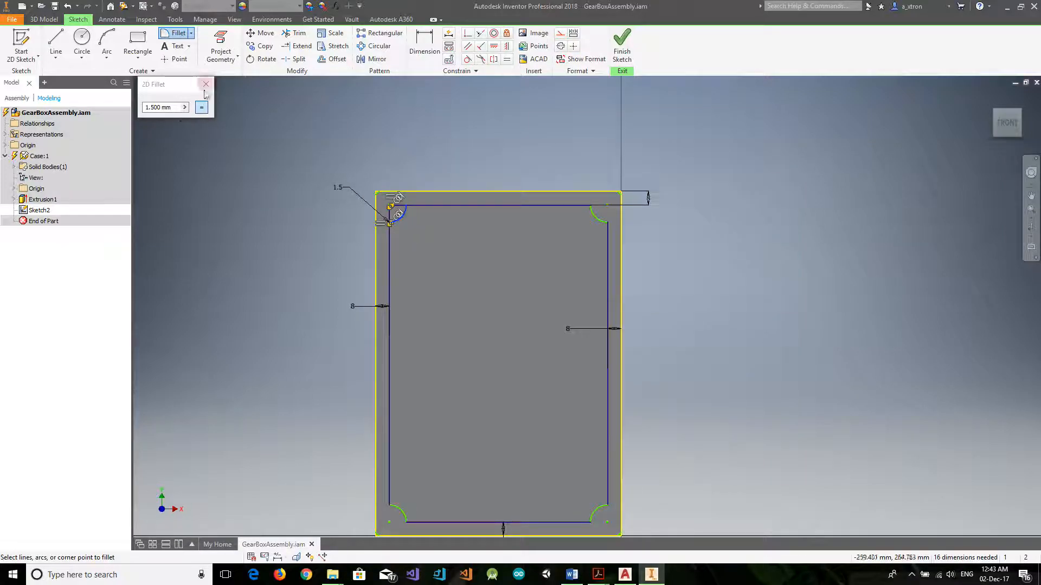
key("Escape")
key("ctrl+z")
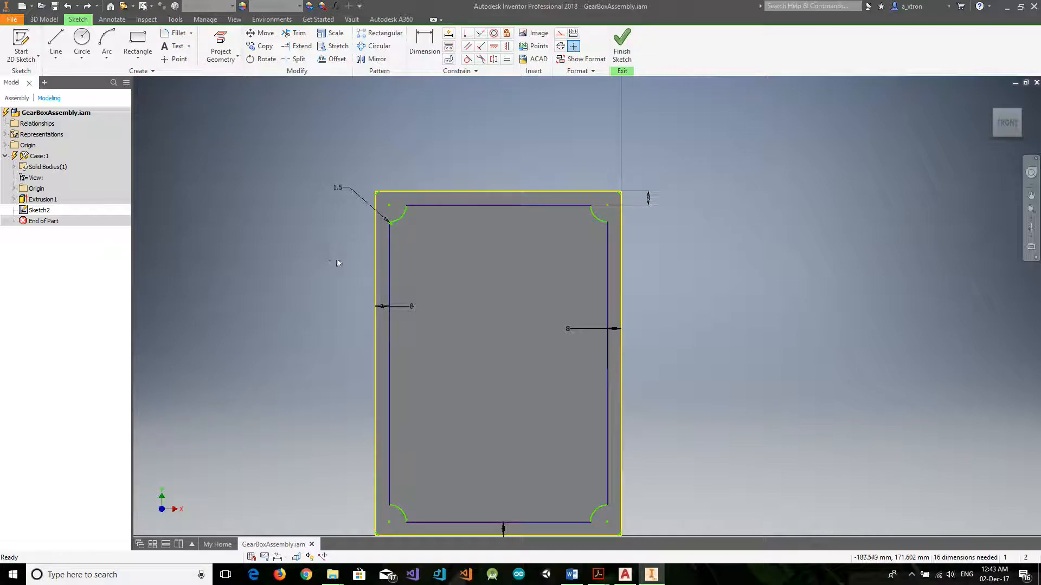
Set the radius of the fillet between the left line and the upper-left arc to 2 mm.
scroll(371, 208, "down", 3)
scroll(351, 213, "up", 6)
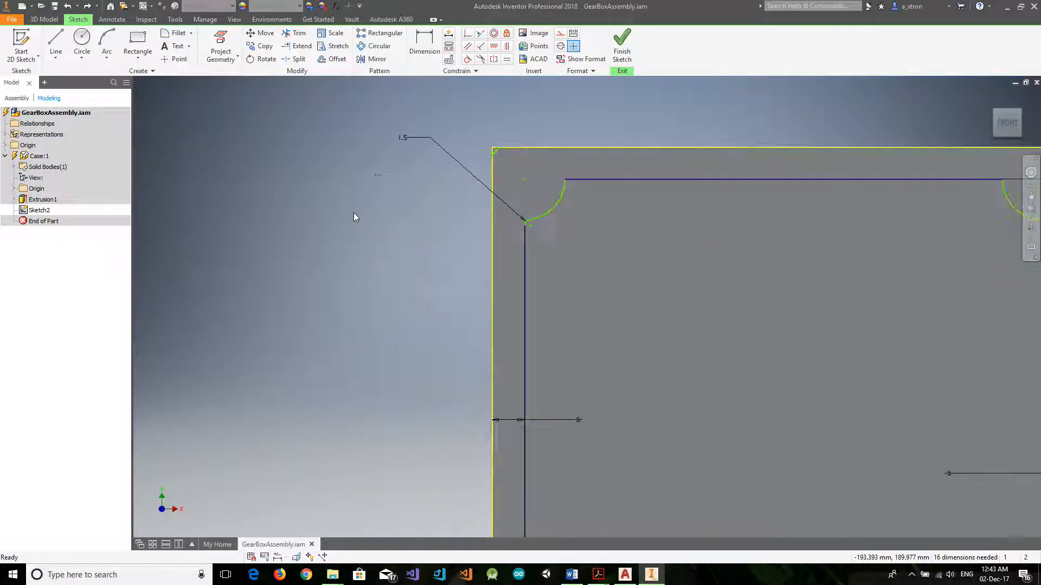
scroll(540, 219, "up", 2)
scroll(542, 232, "down", 2)
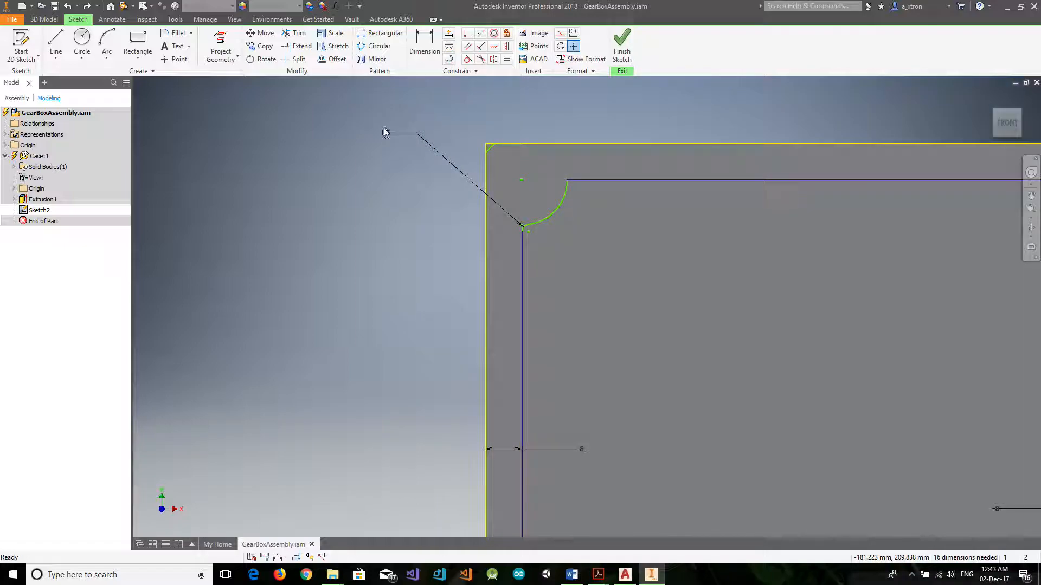
double_click(385, 135)
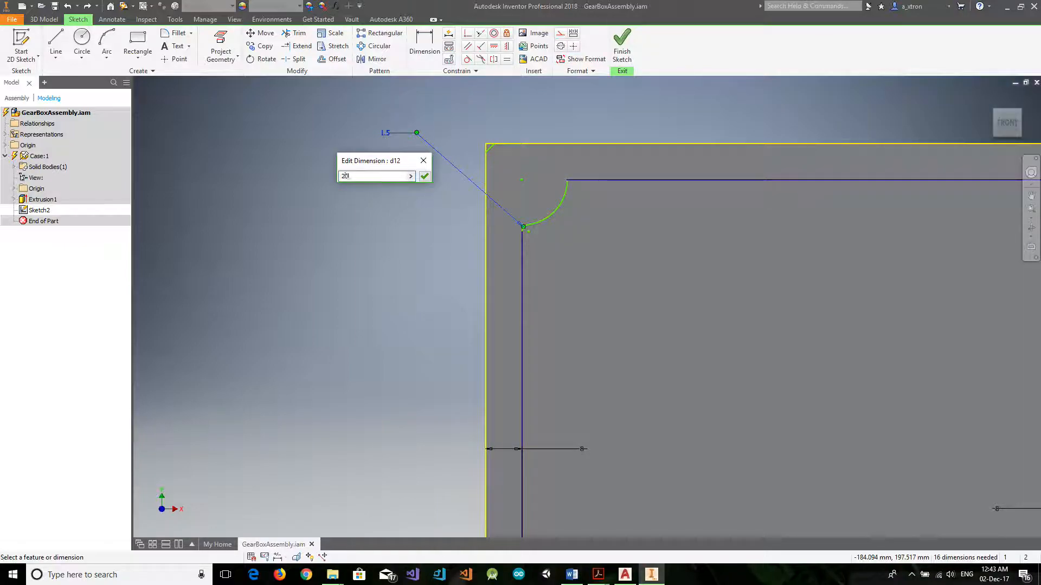
type("2")
key("Return")
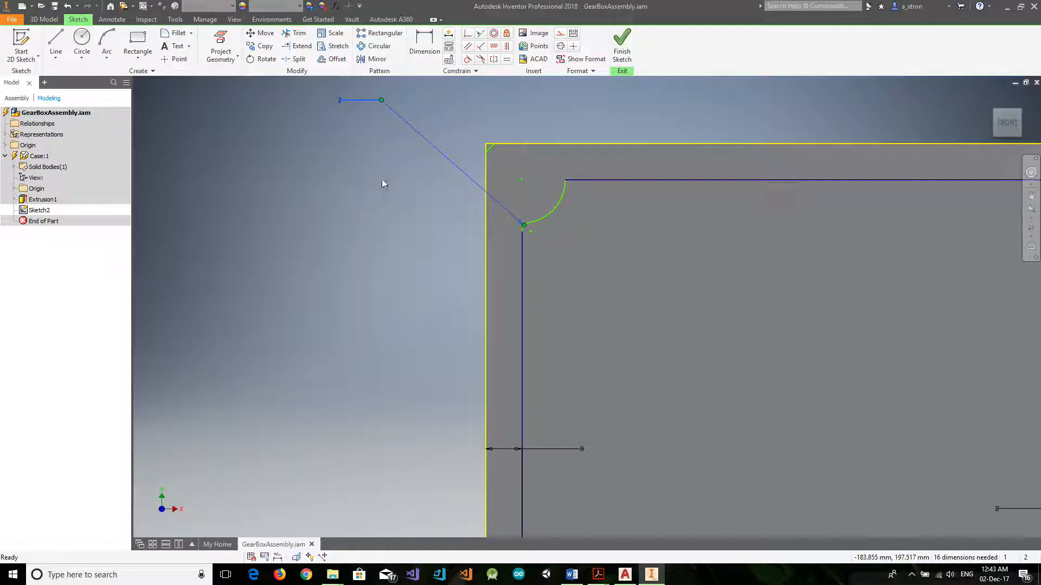
Add a 2 mm sketch fillet between the inner profile's top line and the upper-left arc.
left_click(181, 34)
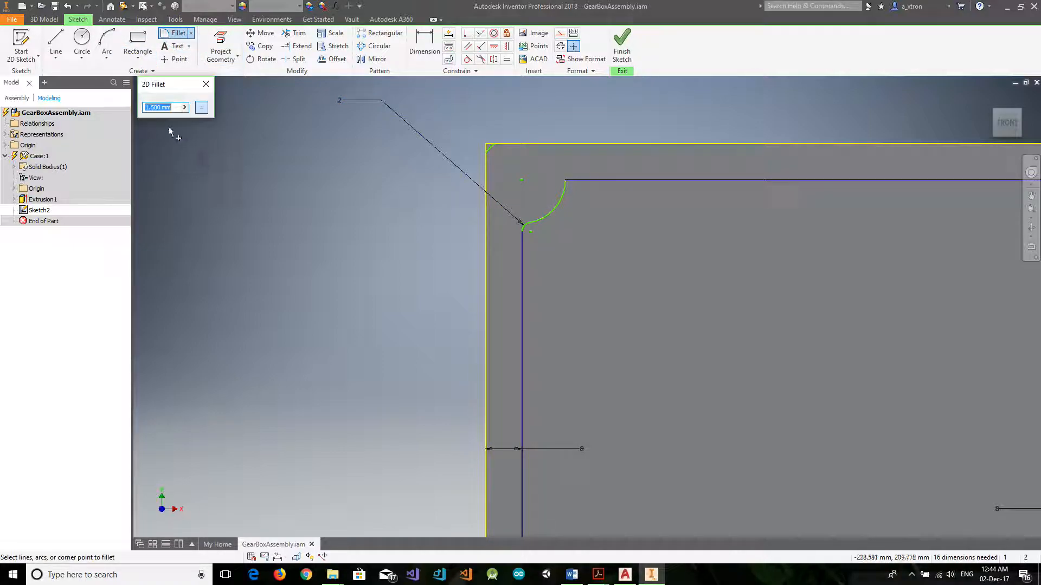
type("2")
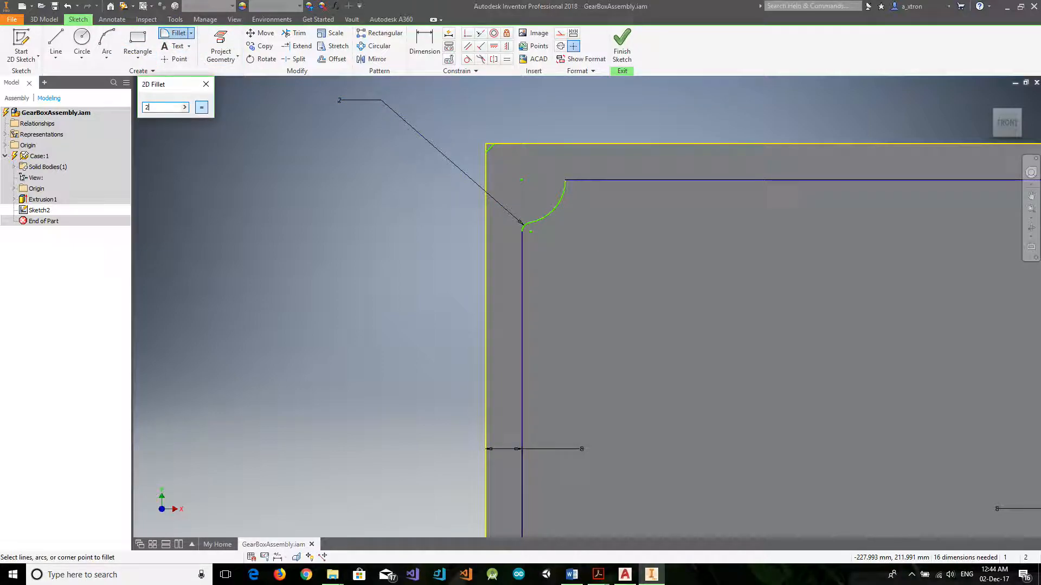
left_click(607, 178)
left_click(564, 190)
Add 2 mm fillets at both ends of the other three corner arcs and finish the sketch.
scroll(652, 247, "down", 4)
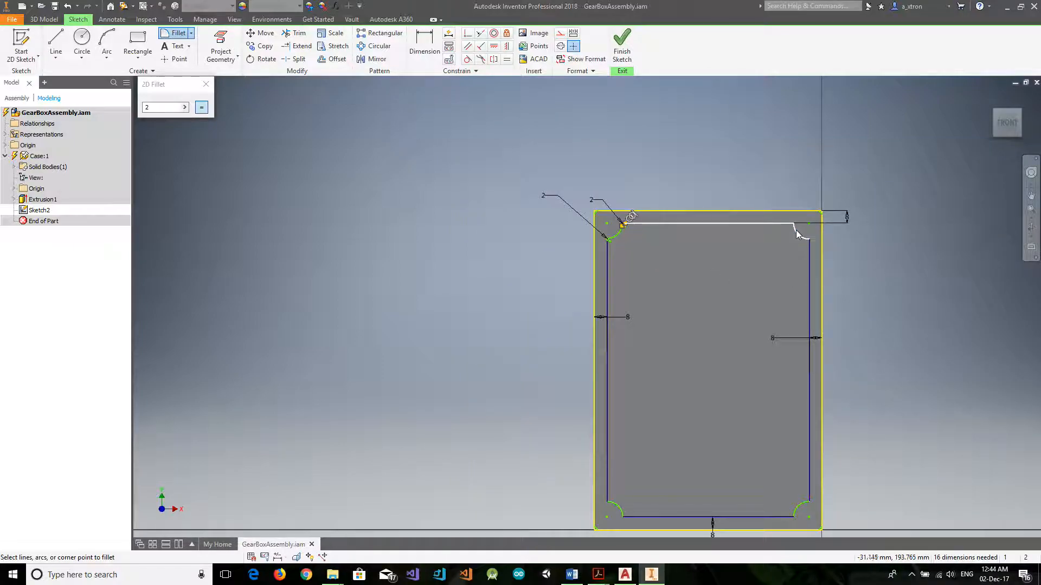
left_click(808, 248)
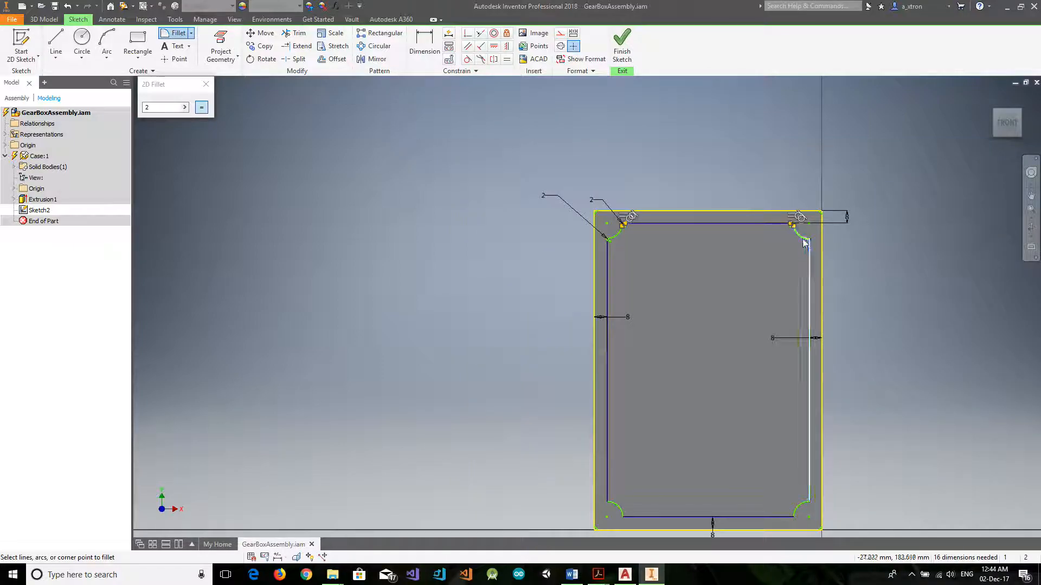
left_click(809, 509)
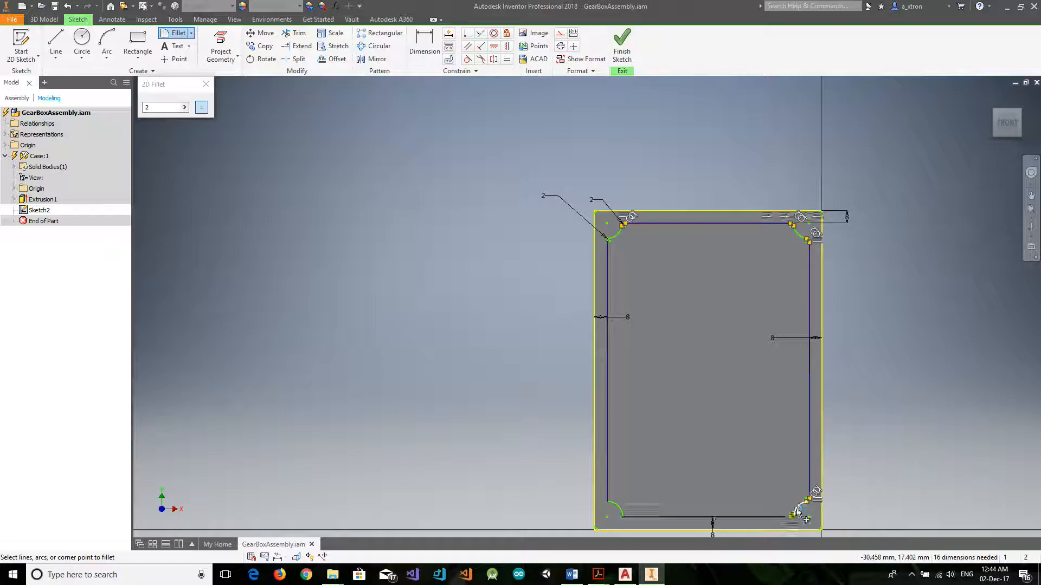
left_click(639, 519)
left_click(607, 488)
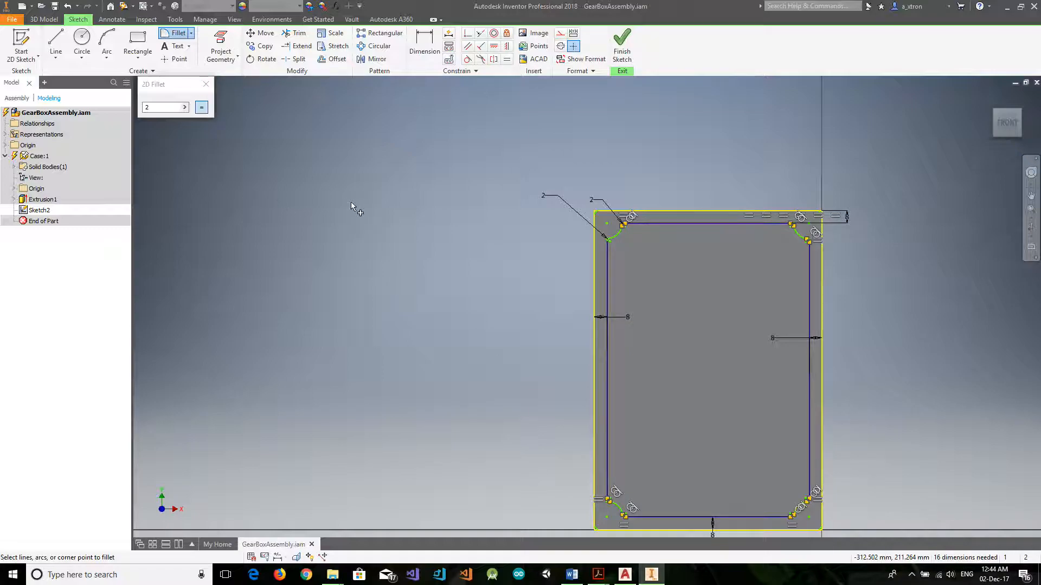
left_click(206, 84)
left_click(618, 44)
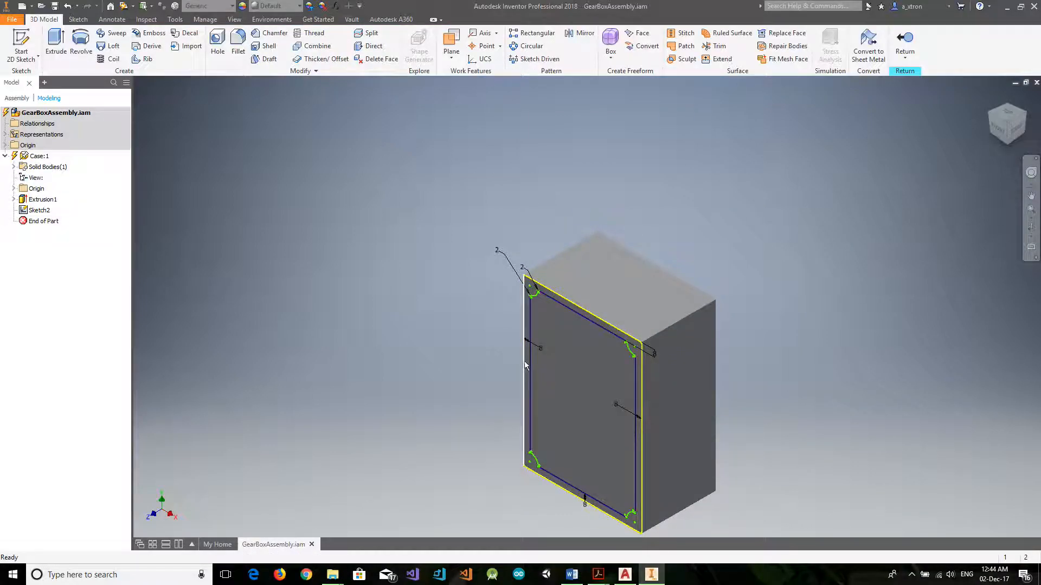
left_click(56, 43)
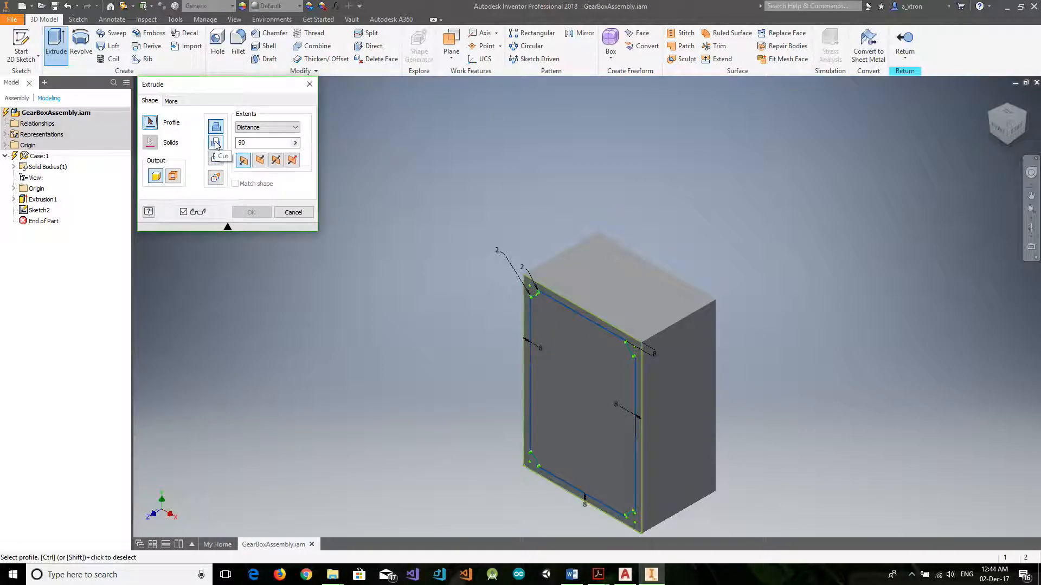
left_click(216, 142)
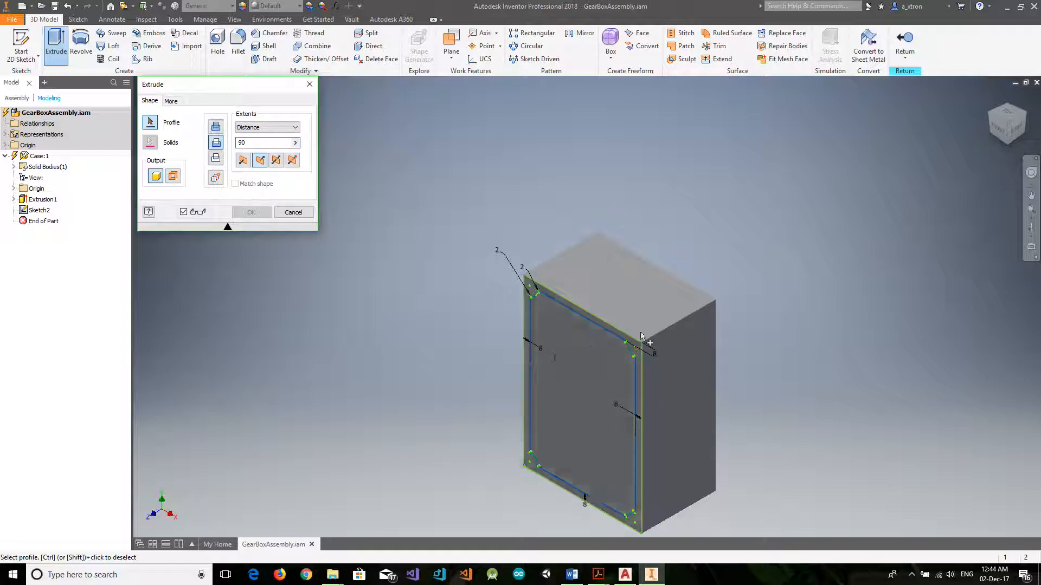
left_click(293, 212)
Measure the length of the case block's upper-right depth edge.
right_click(377, 274)
left_click(340, 261)
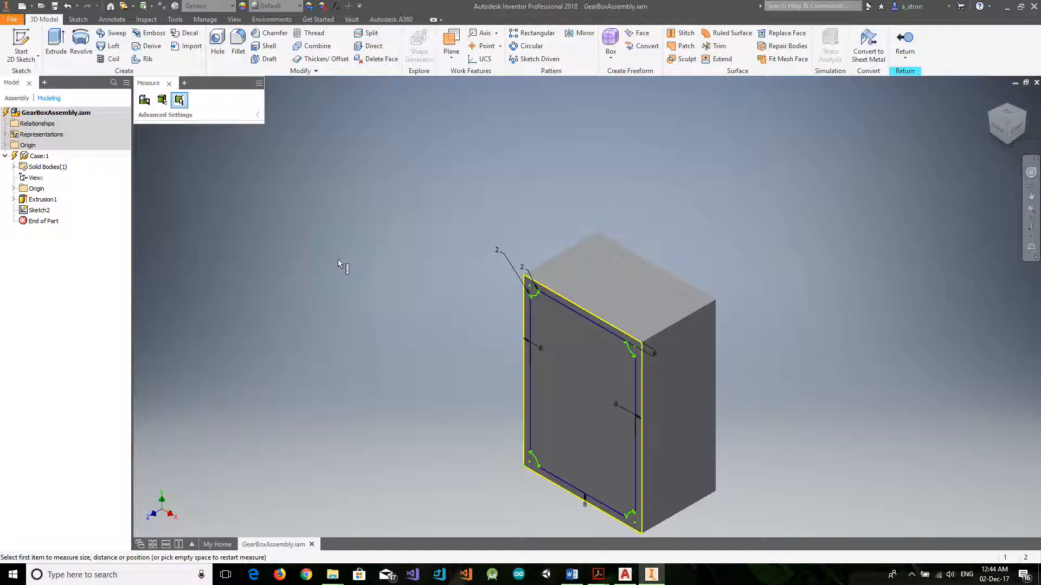
right_click(363, 246)
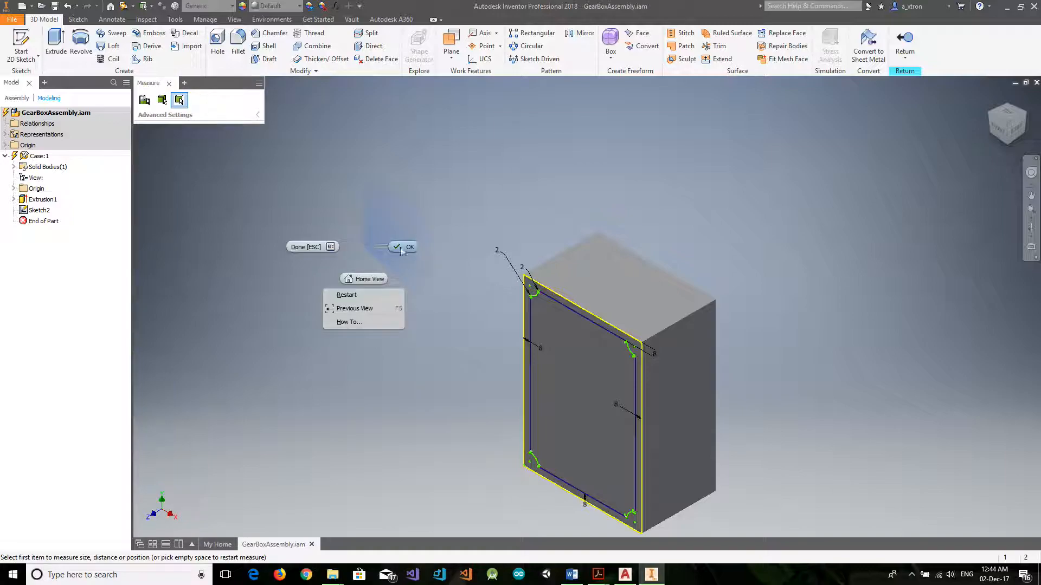
left_click(266, 187)
right_click(308, 214)
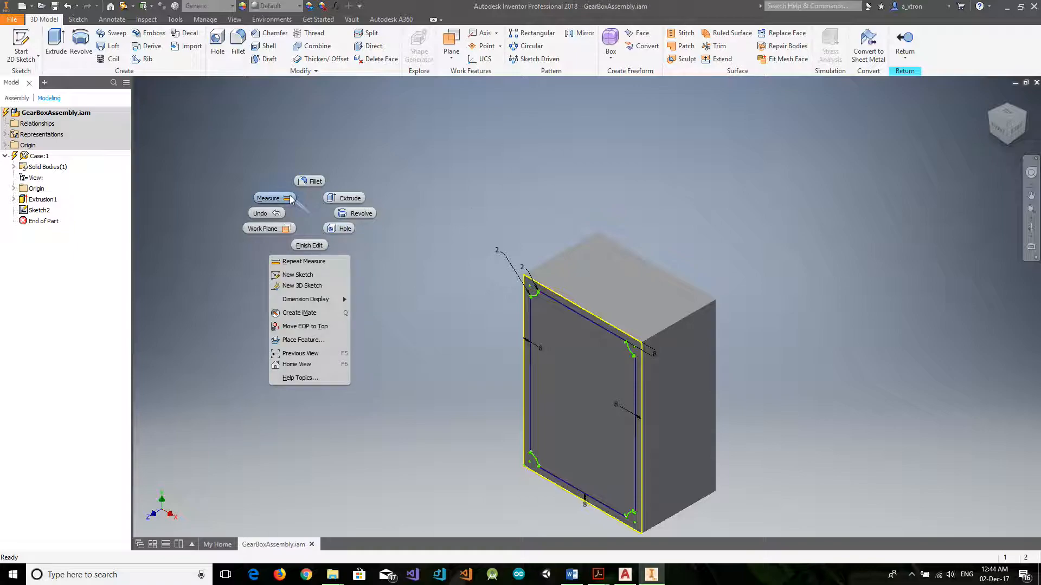
left_click(291, 200)
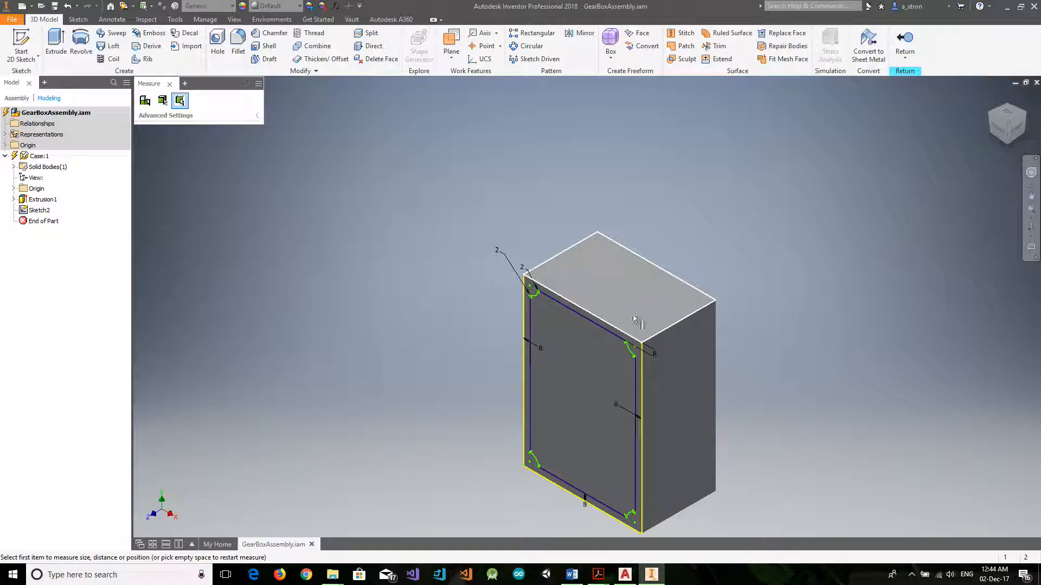
left_click(672, 325)
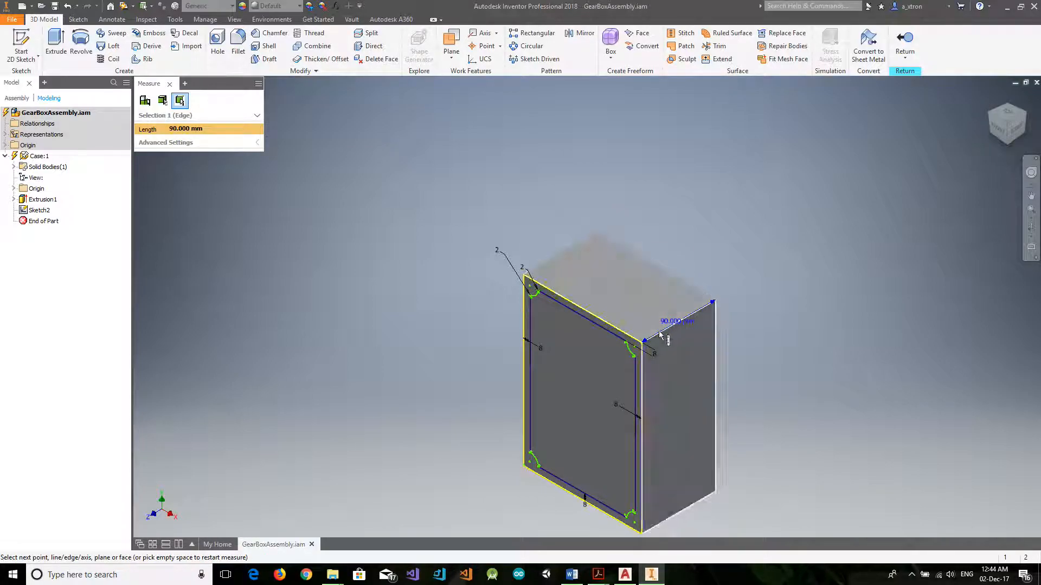
left_click(168, 85)
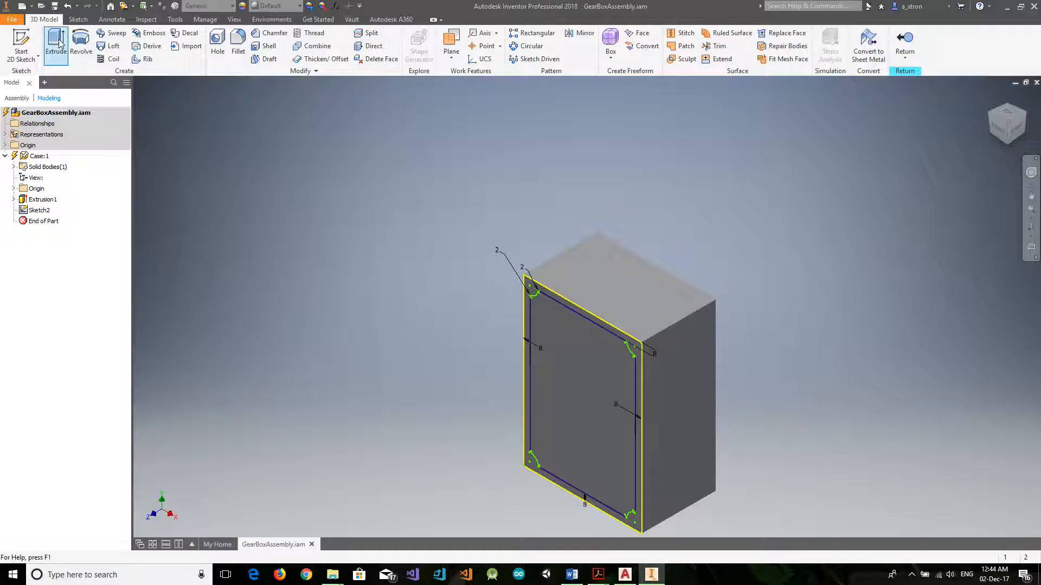
left_click(59, 43)
left_click(601, 325)
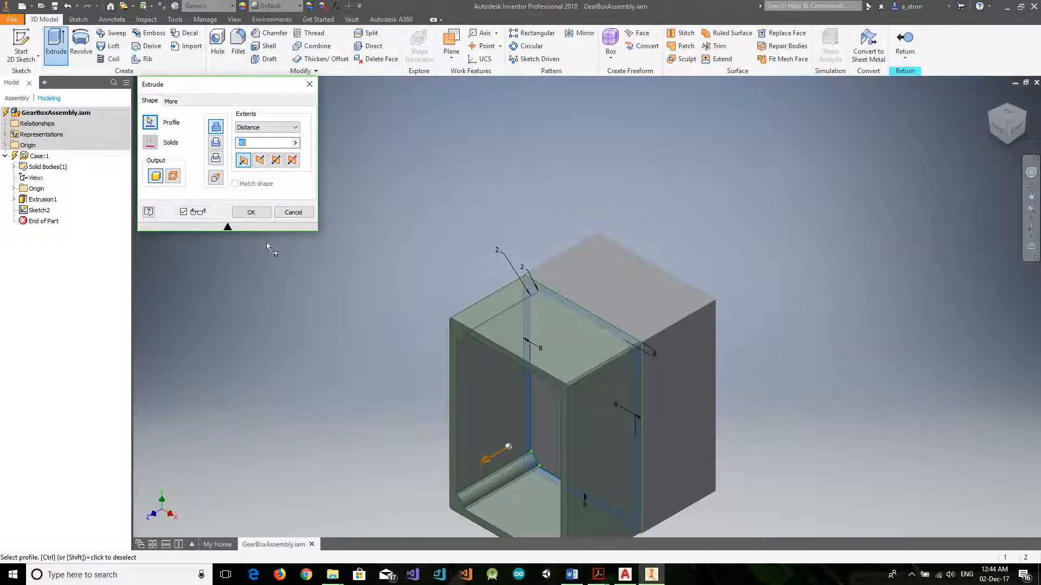
left_click(216, 142)
left_click_drag(249, 144, 234, 147)
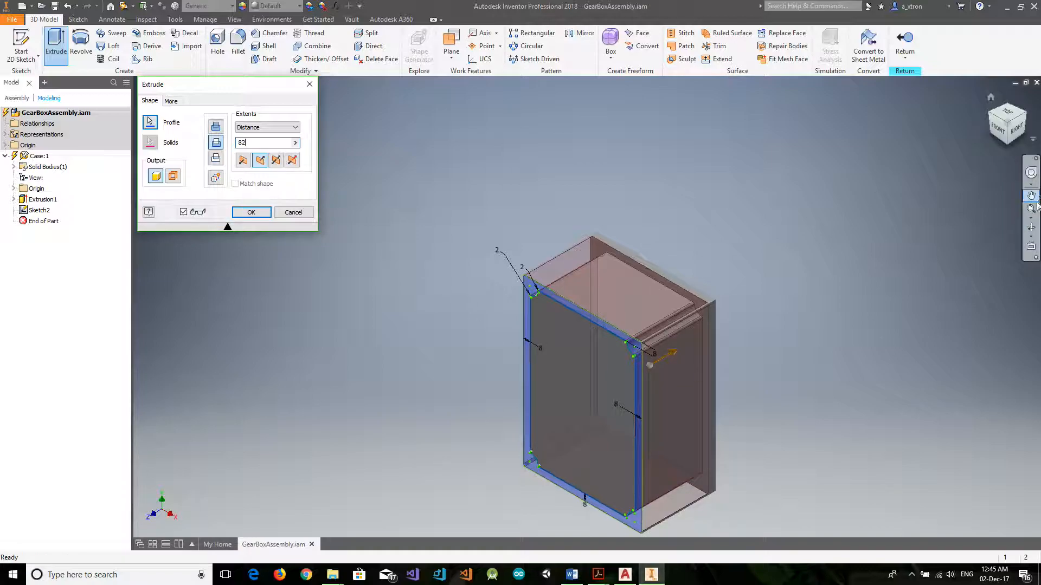
left_click(1031, 227)
left_click_drag(721, 328, 743, 321)
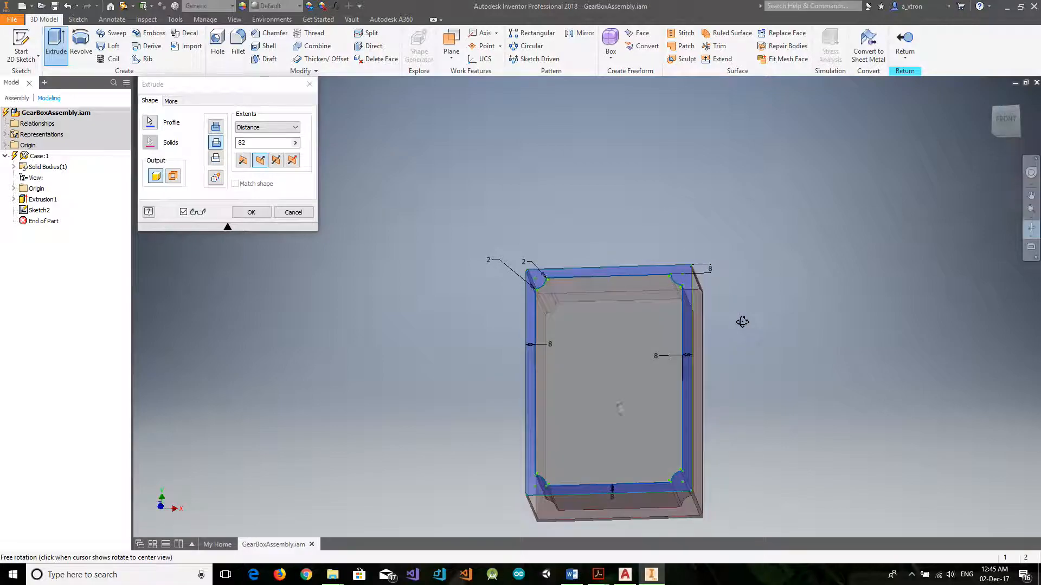
left_click(294, 211)
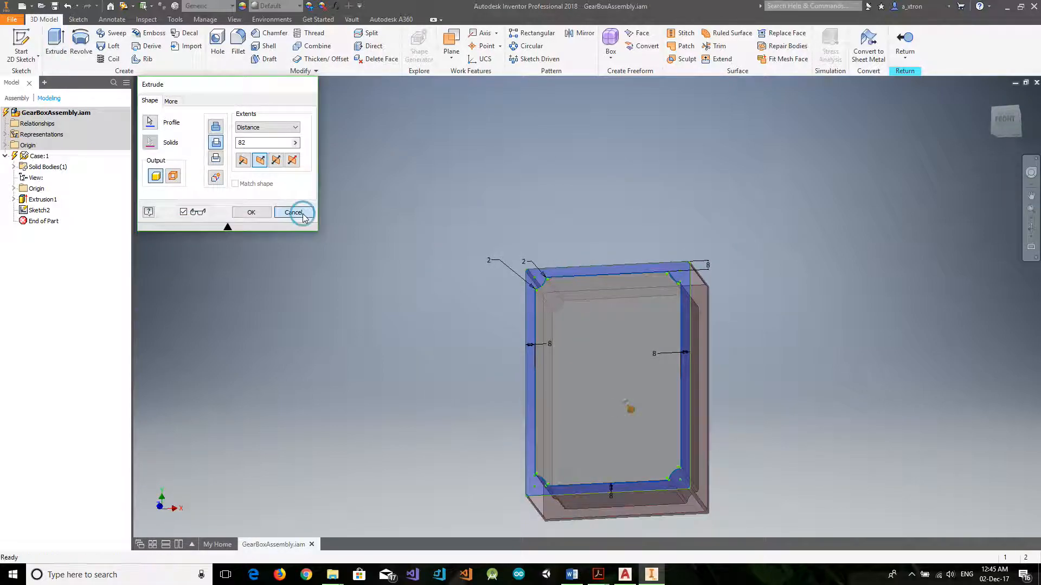
Cut the filleted inner profile 82 mm deep into the case block with Extrude.
left_click(56, 43)
left_click(216, 144)
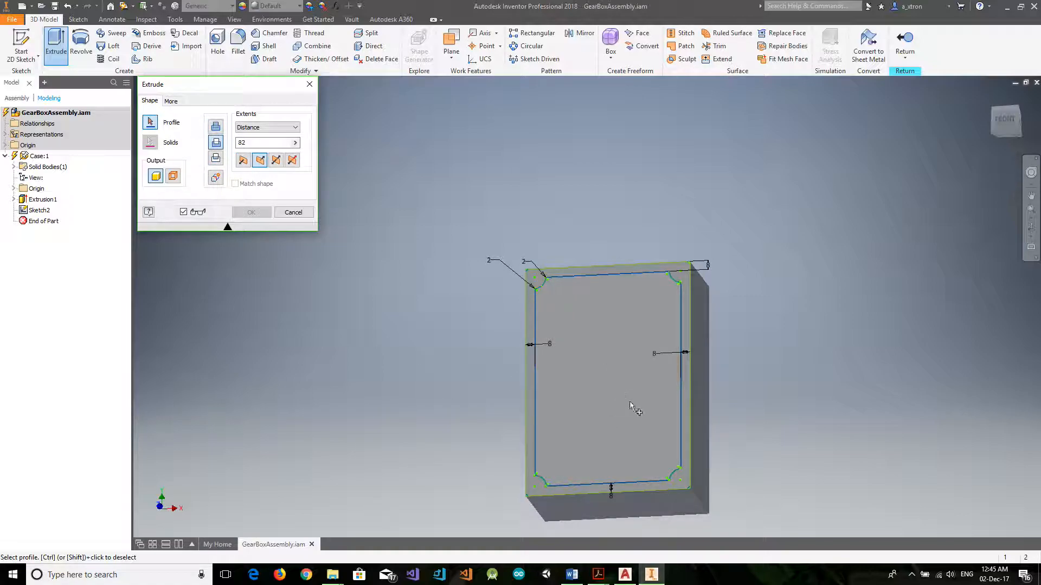
left_click(621, 420)
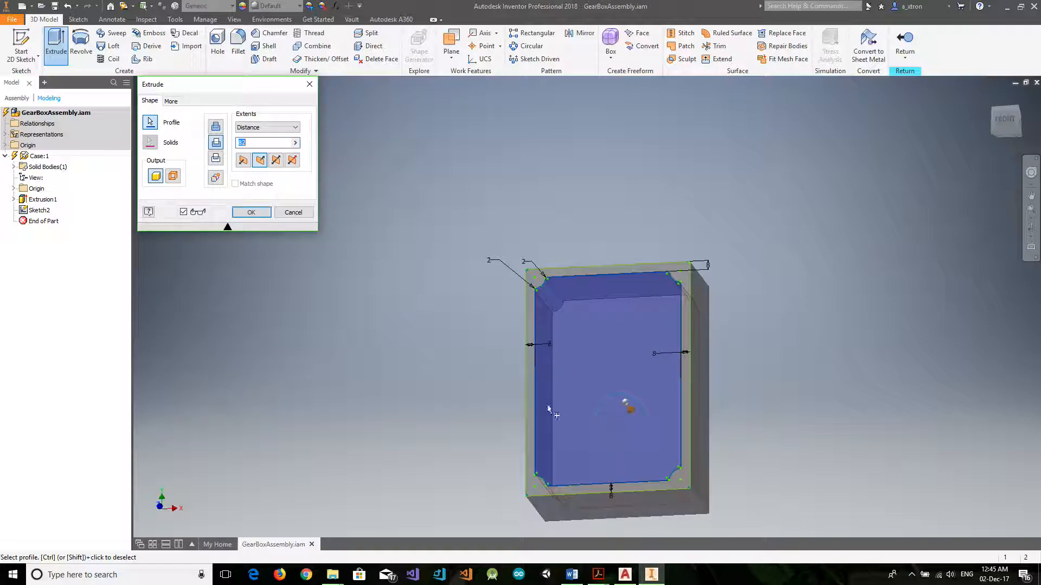
left_click(250, 212)
left_click(1031, 228)
left_click_drag(668, 326, 631, 343)
key("Escape")
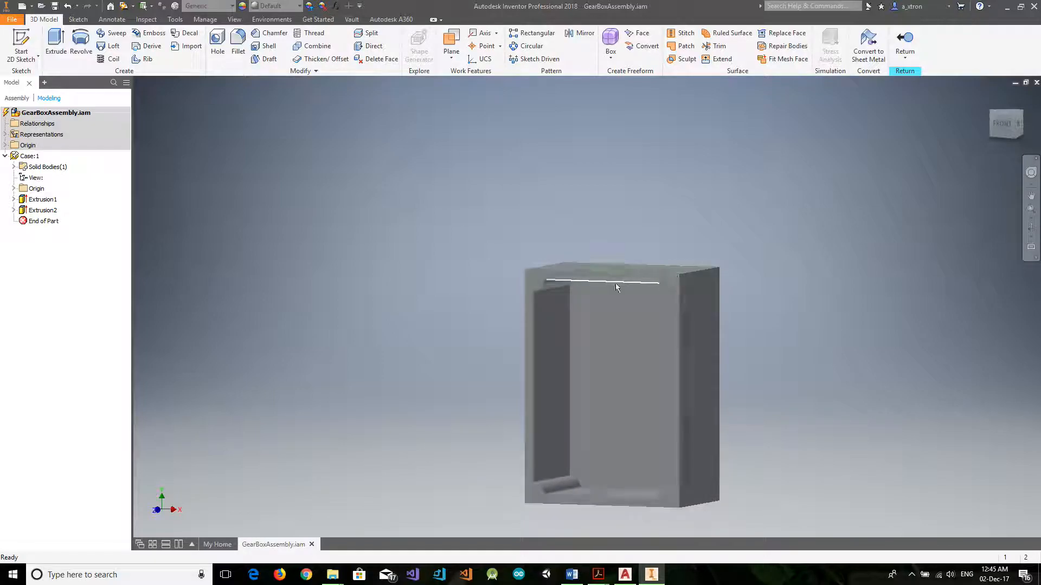
Start a new sketch on the case's front rim face and begin a circle at the centre of the upper-left corner arc.
left_click(669, 289)
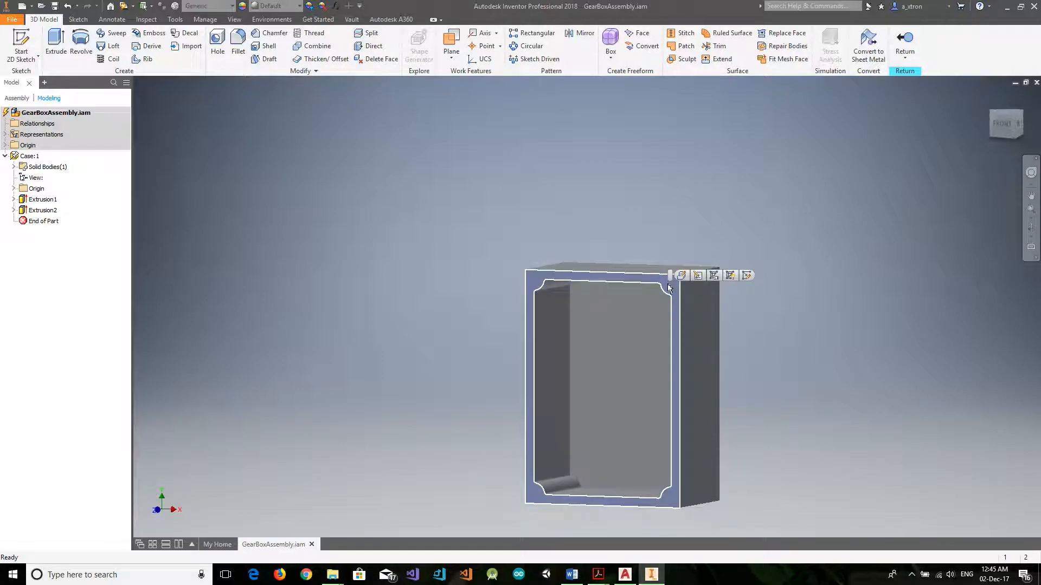
left_click(746, 276)
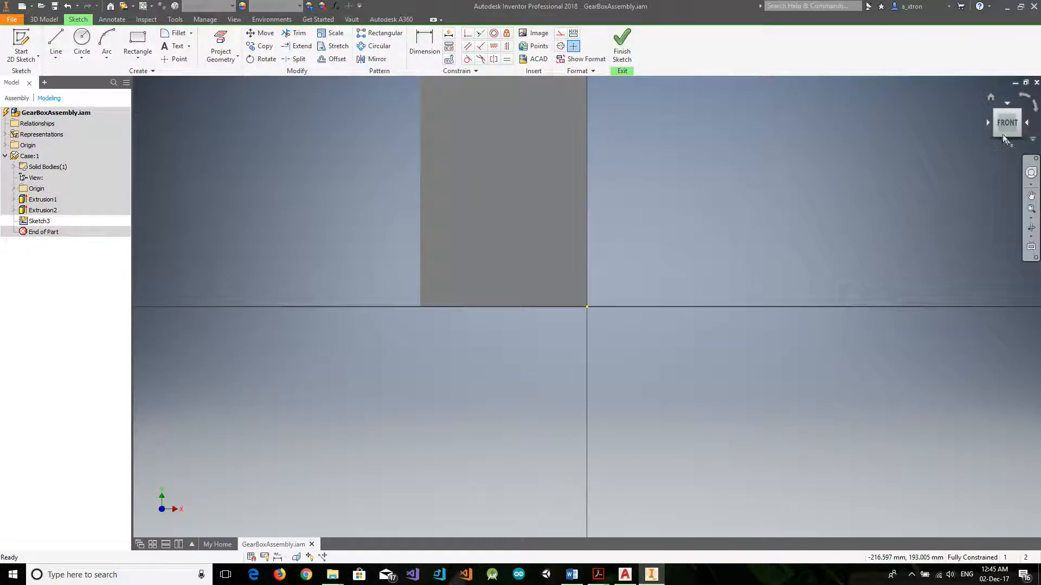
left_click(1006, 124)
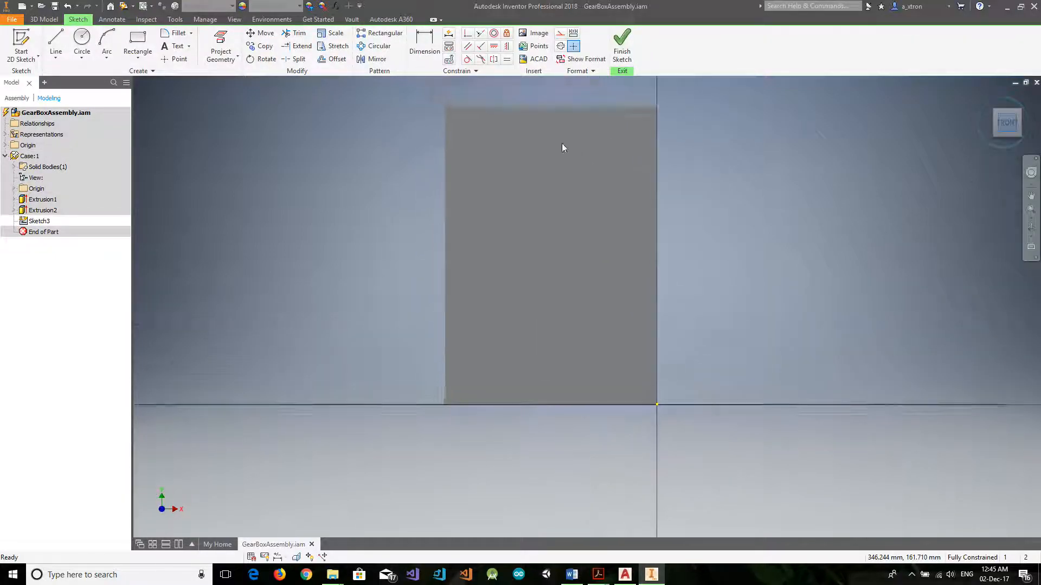
left_click(83, 38)
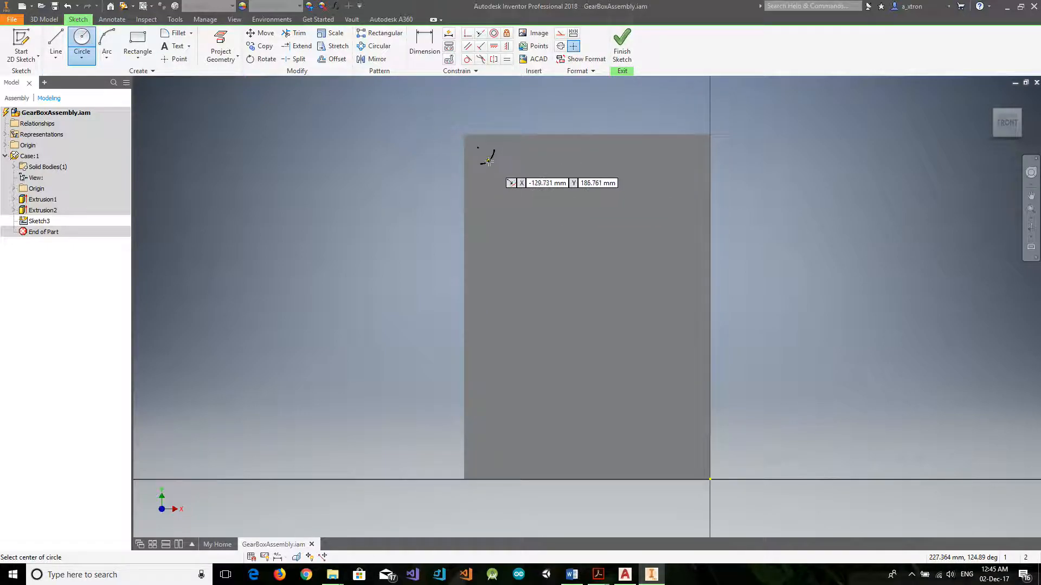
left_click(478, 148)
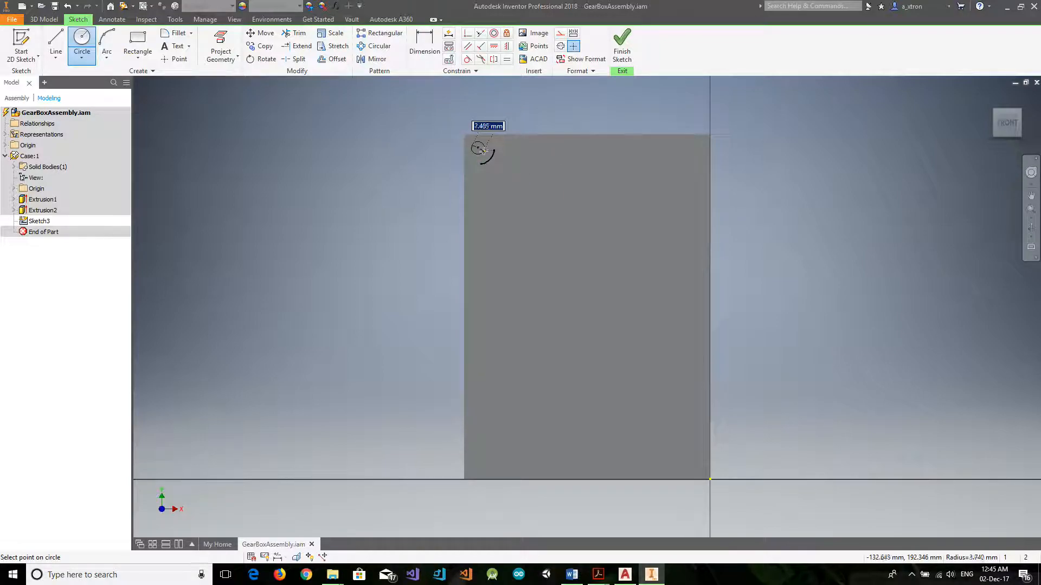
Switch to AutoCAD, turn on the Circular Objects Dimensions layer in GearBoxSketch.dwg to check the corner hole size, and return to Inventor.
left_click(625, 575)
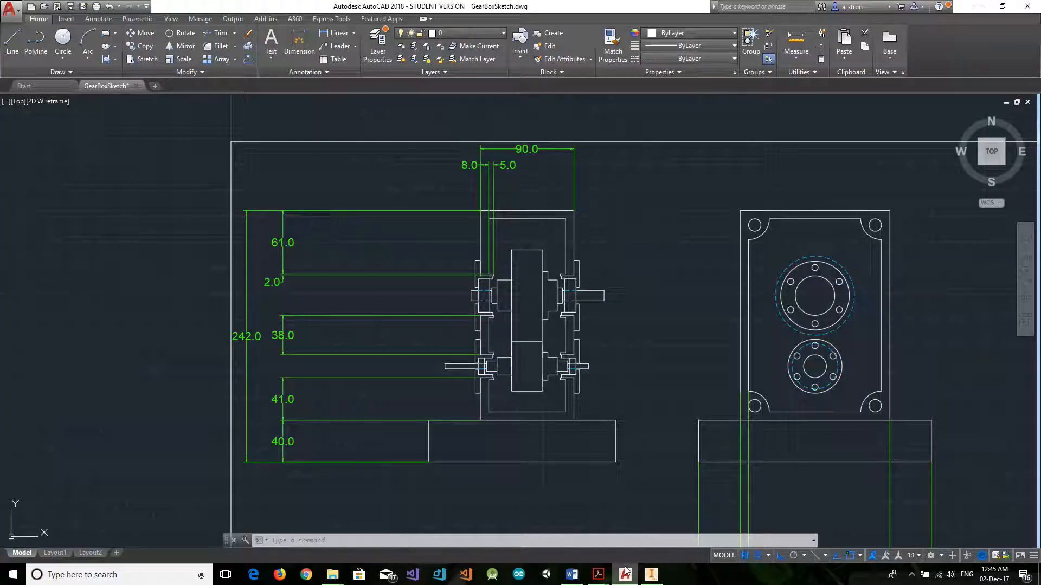
left_click(471, 34)
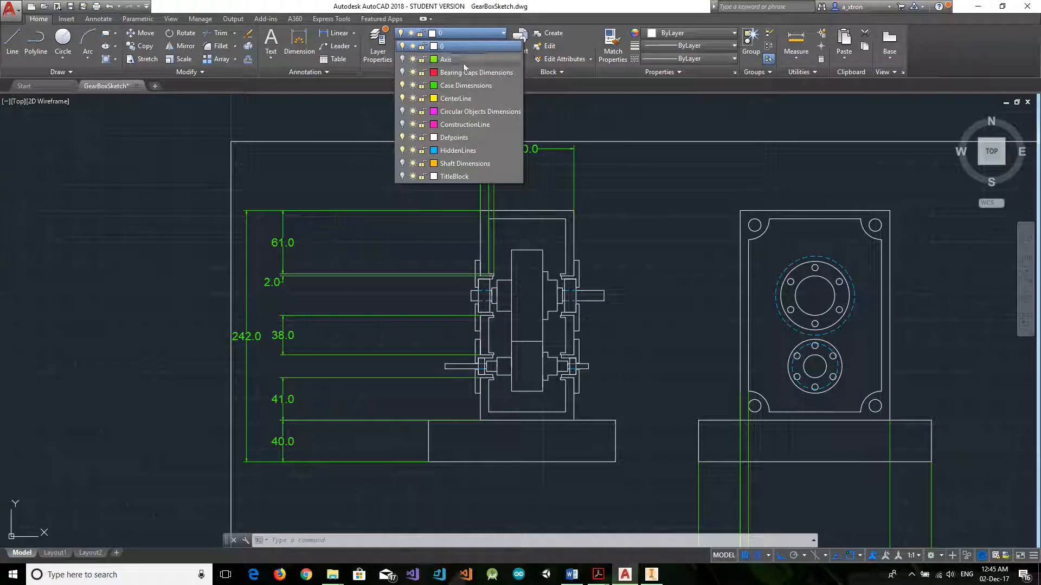
left_click(402, 112)
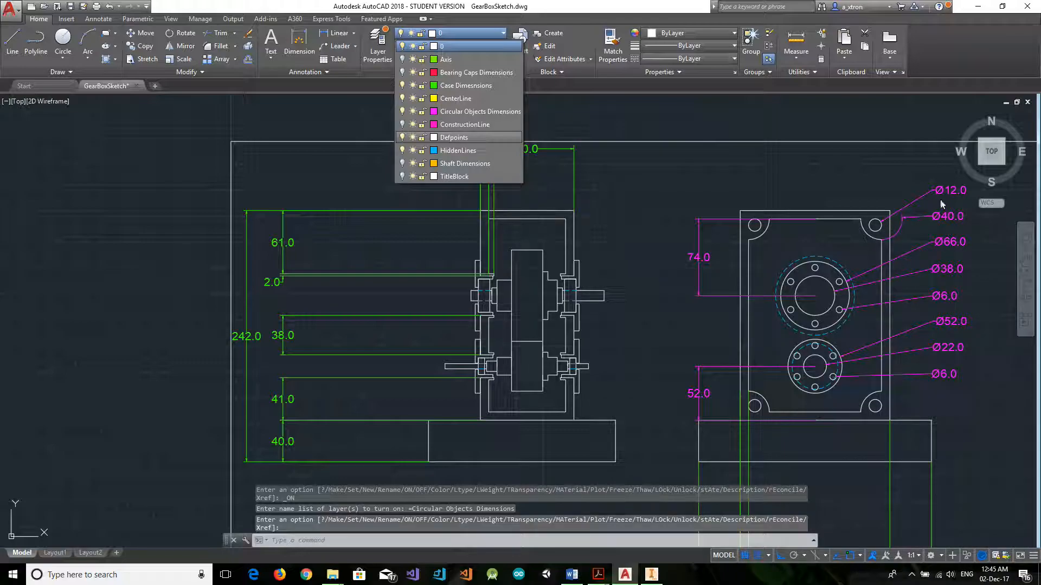
left_click(978, 7)
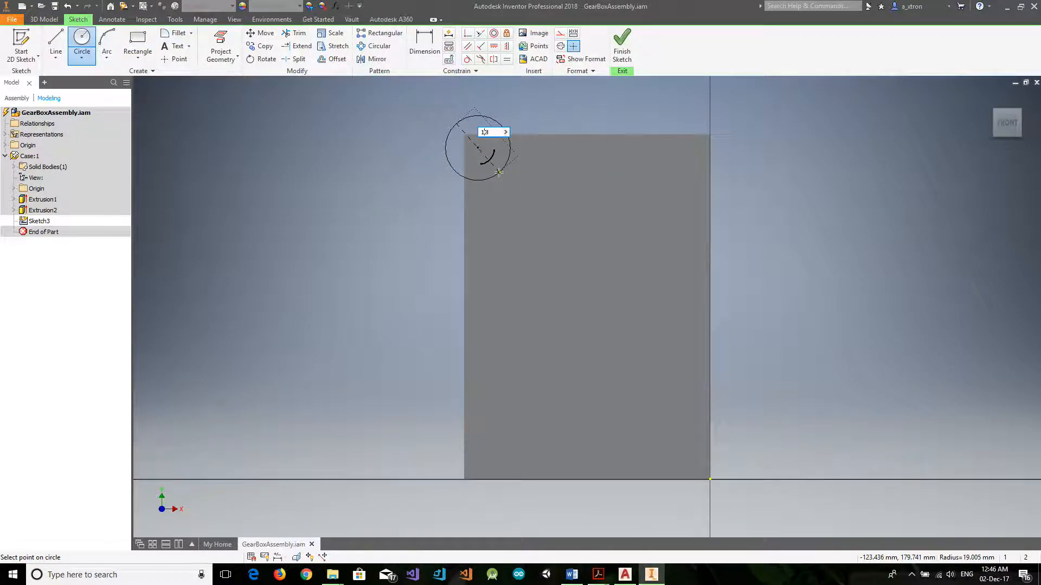
Draw the corner circle with a 12 mm diameter, and then reduce its diameter to 8 mm.
key("Return")
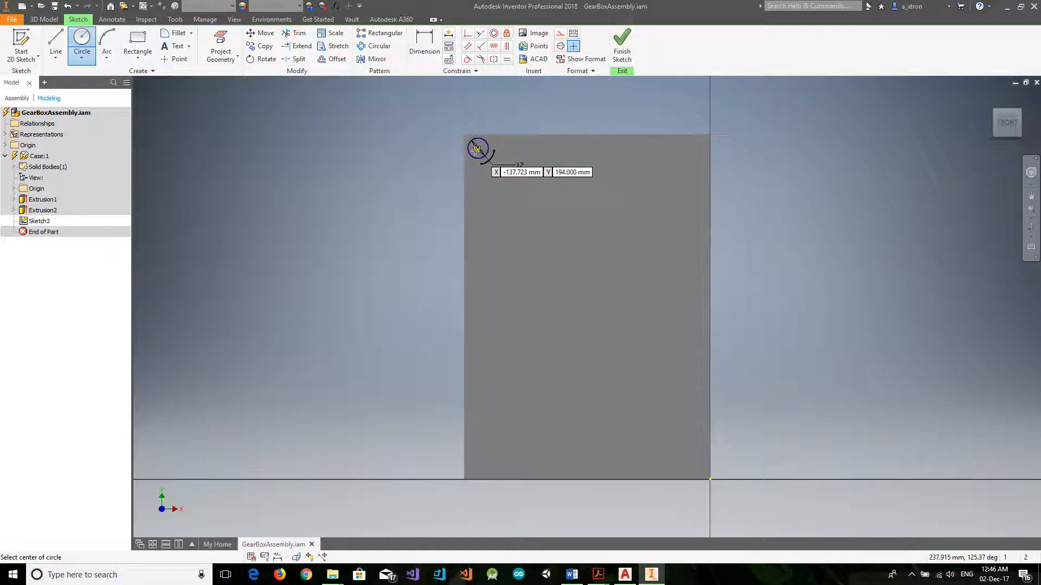
scroll(477, 150, "up", 3)
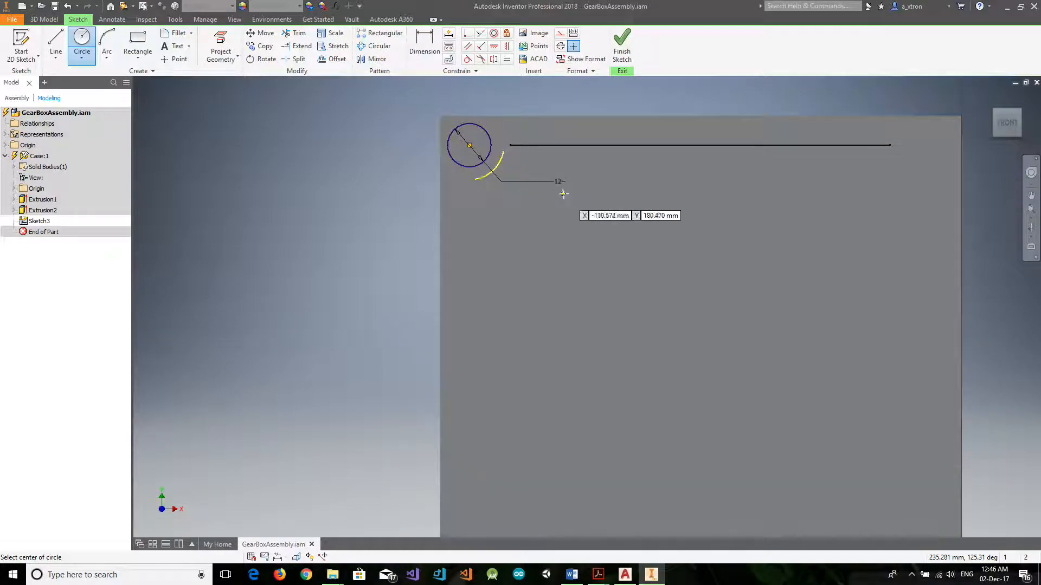
key("Escape")
double_click(557, 181)
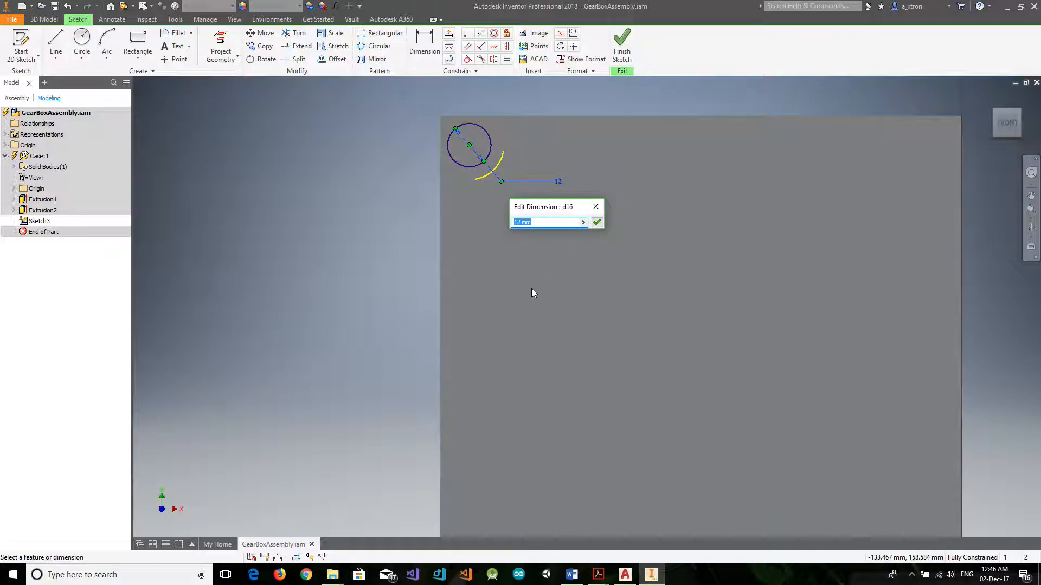
type("8")
key("Return")
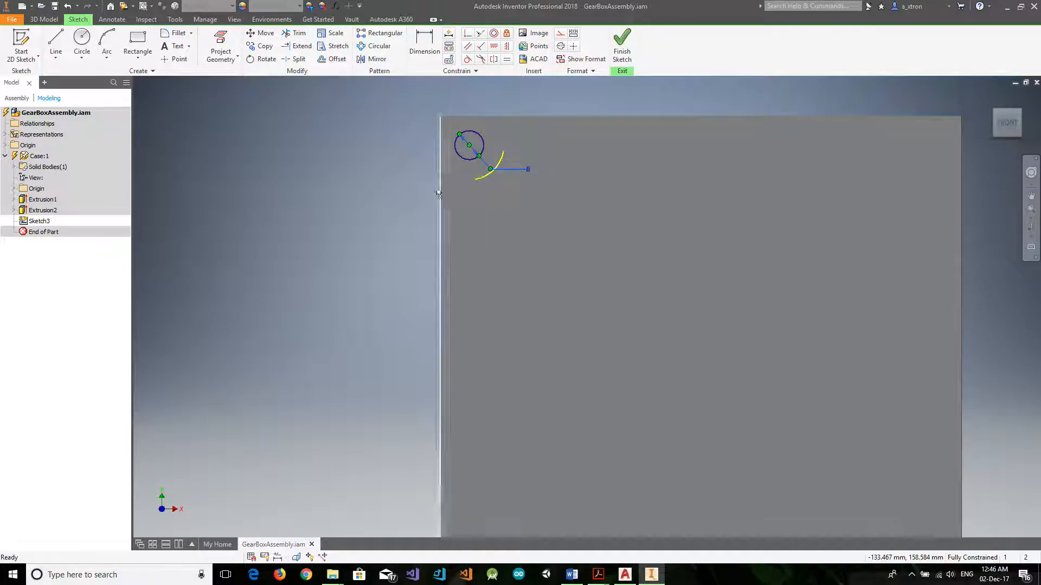
Try to dimension the distance between the corner circle's centre and the case's top edge.
left_click(425, 46)
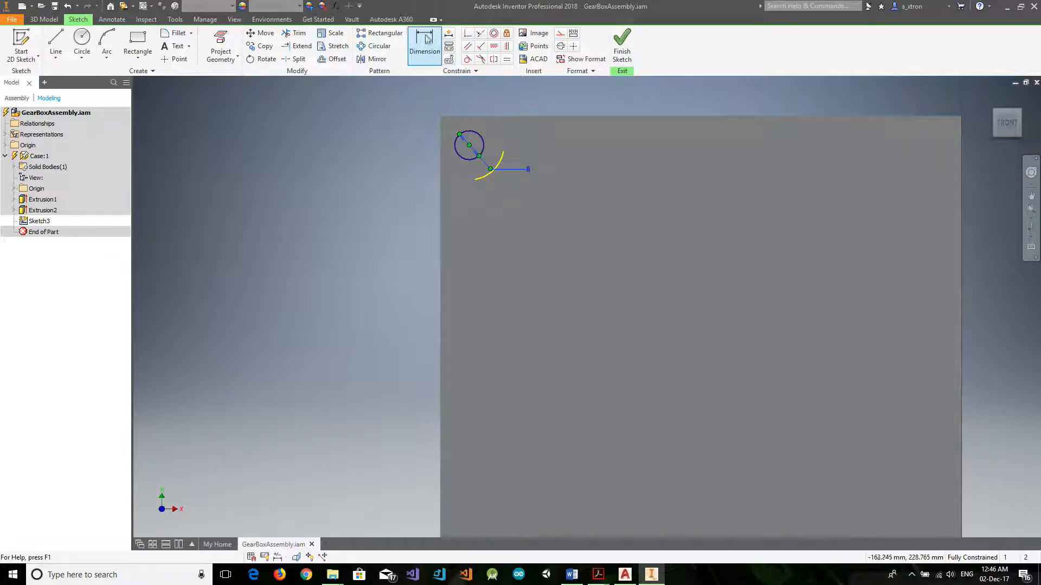
left_click(468, 145)
left_click(468, 116)
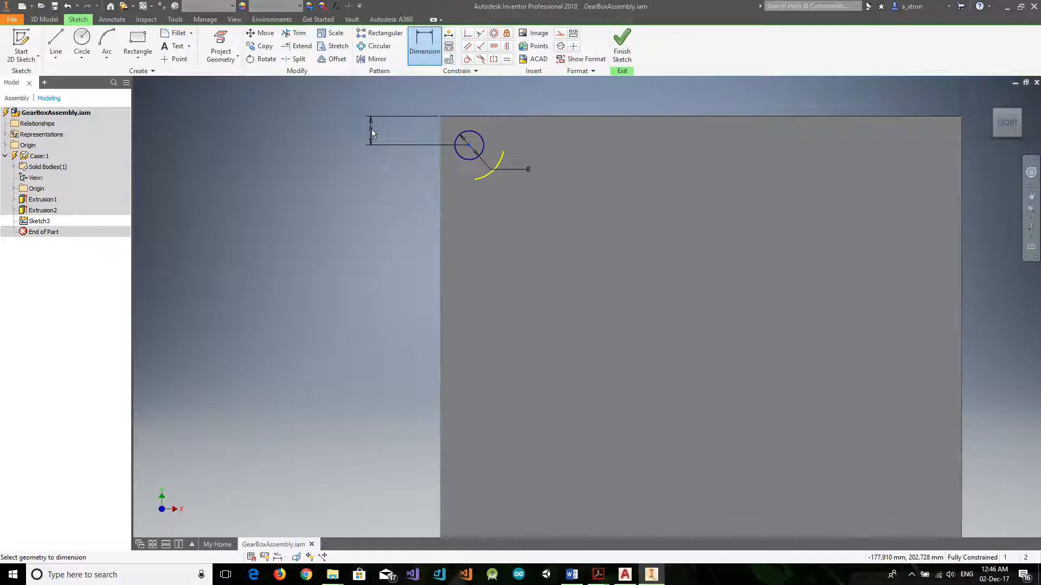
left_click(372, 130)
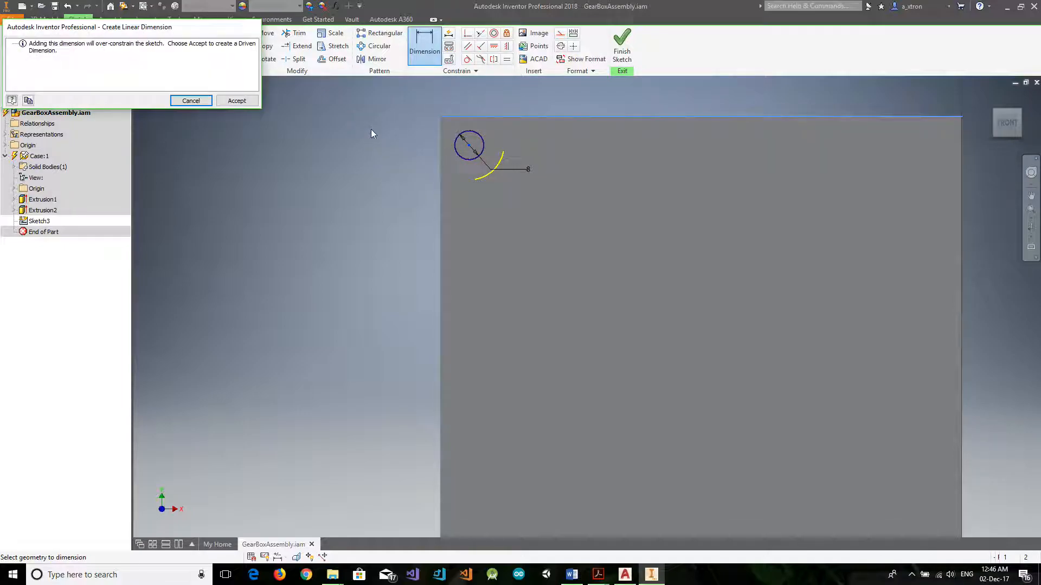
left_click(190, 101)
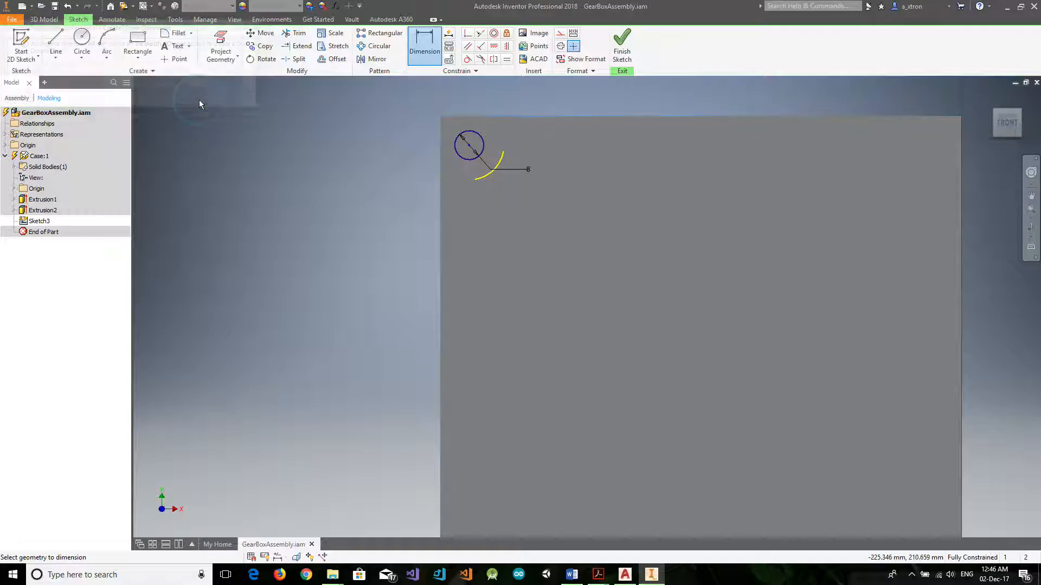
Delete the 8 mm circle at the centre of the upper-left corner arc.
left_click(462, 158)
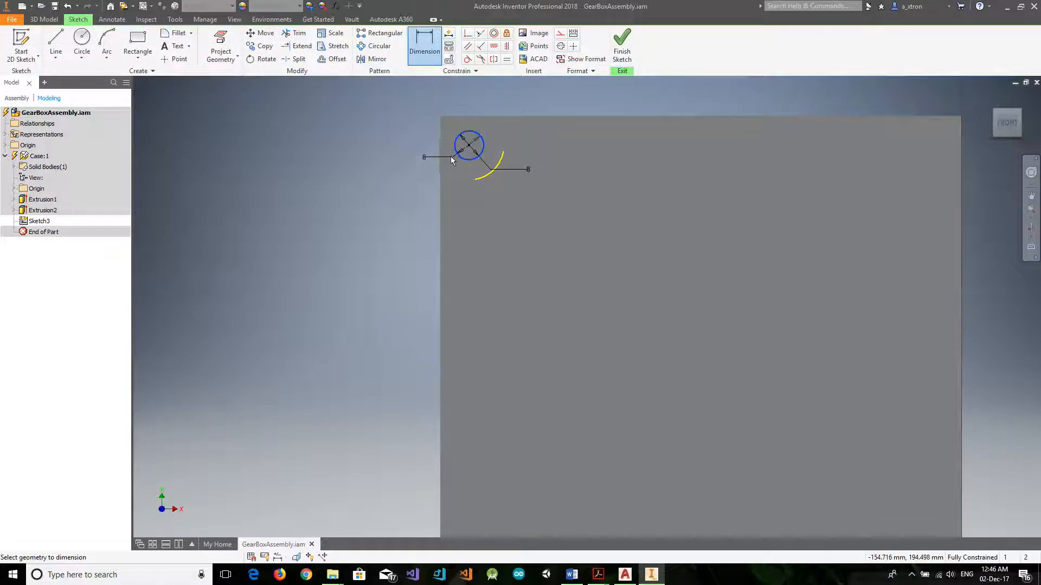
key("Escape")
key("Delete")
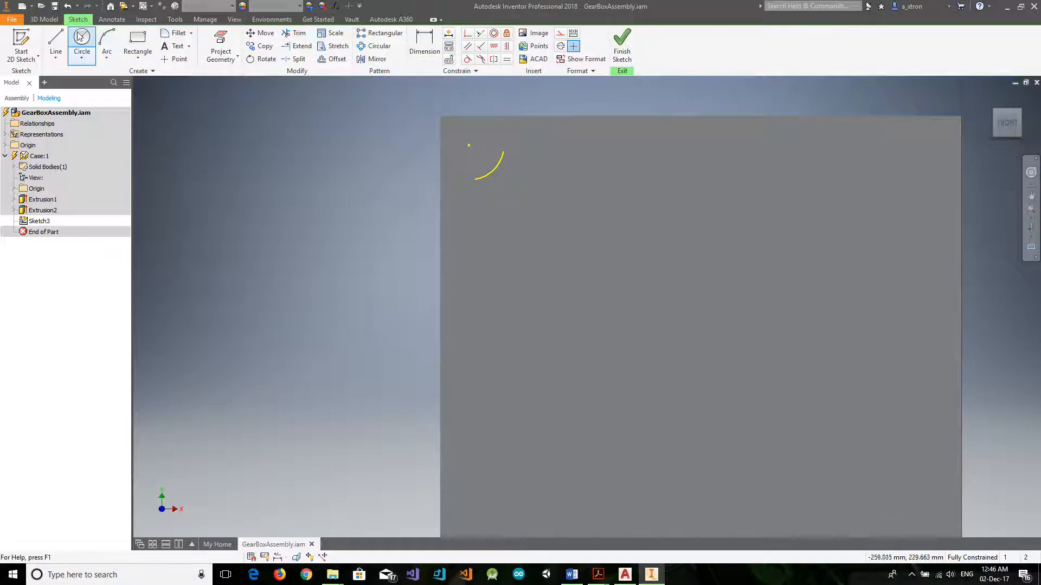
Draw an 8 mm diameter circle freely on the case, just right of the upper-left corner arc.
left_click(87, 46)
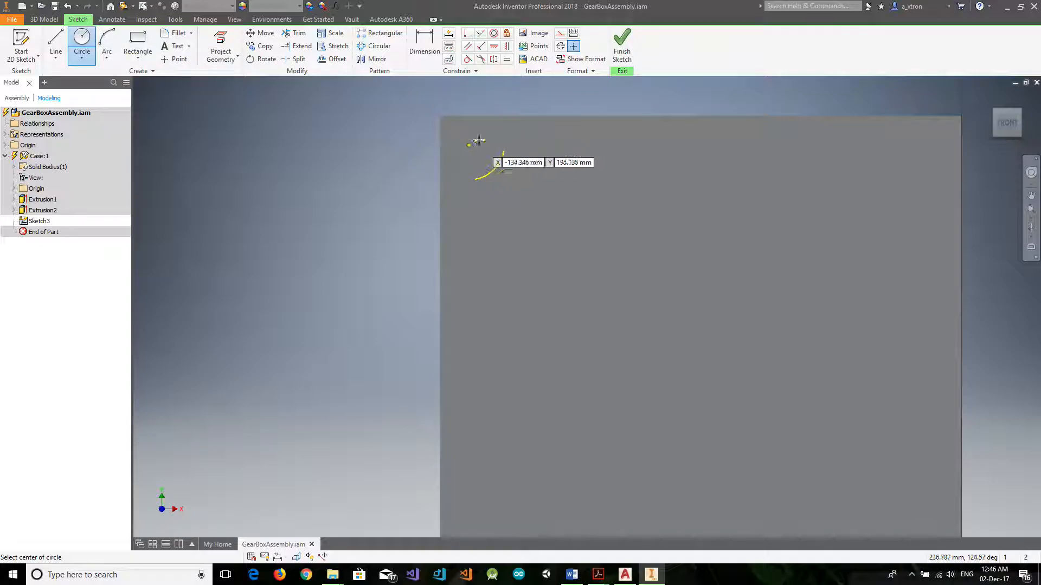
left_click(531, 141)
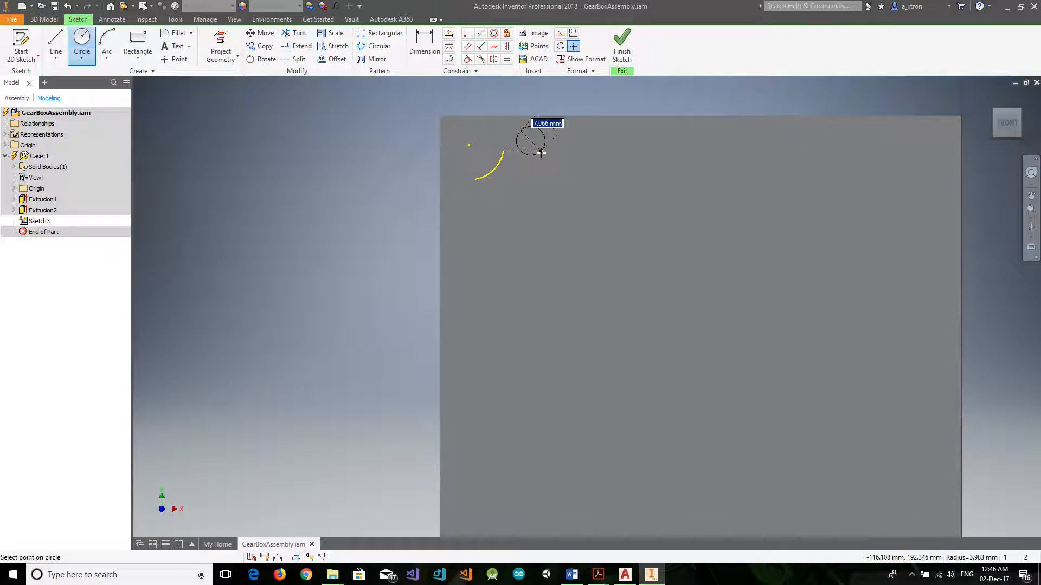
type("8")
key("Return")
Dimension the circle's centre 8 mm from the case's top edge and 8 mm from its left edge.
key("d")
left_click(534, 123)
left_click(535, 116)
left_click(352, 128)
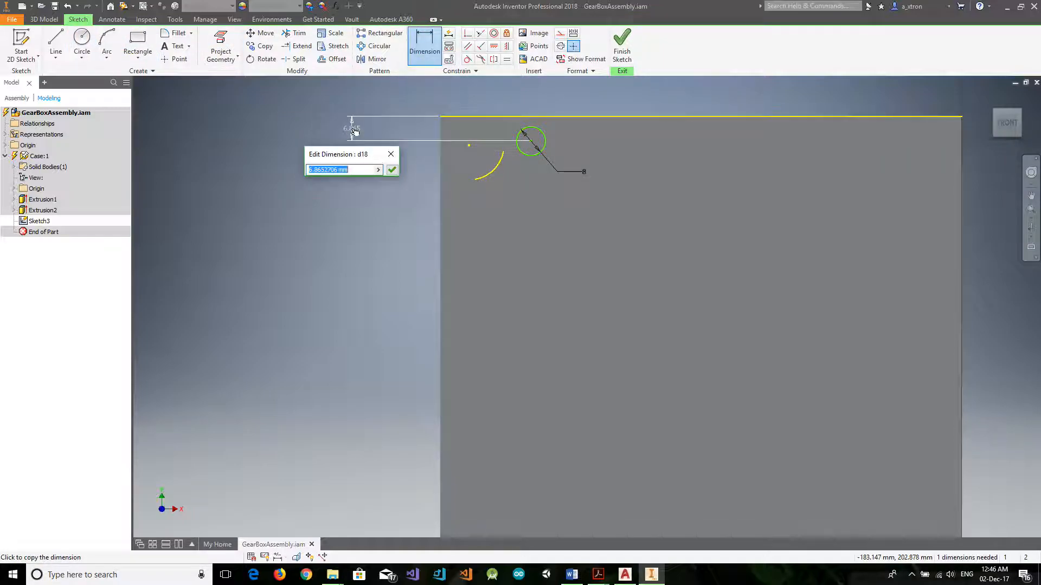
type("8")
key("Return")
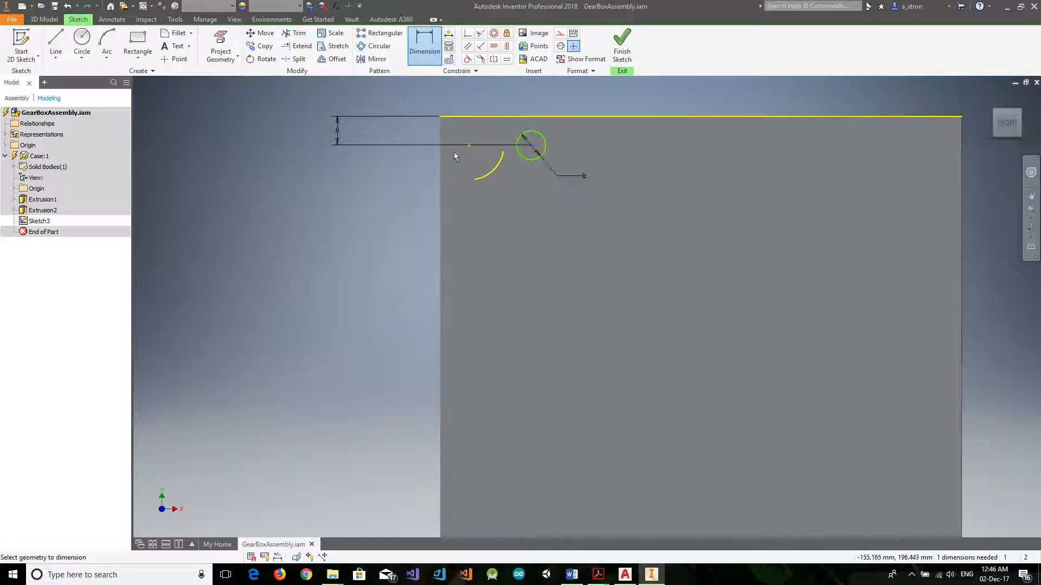
left_click(440, 158)
left_click(351, 166)
type("8")
key("Return")
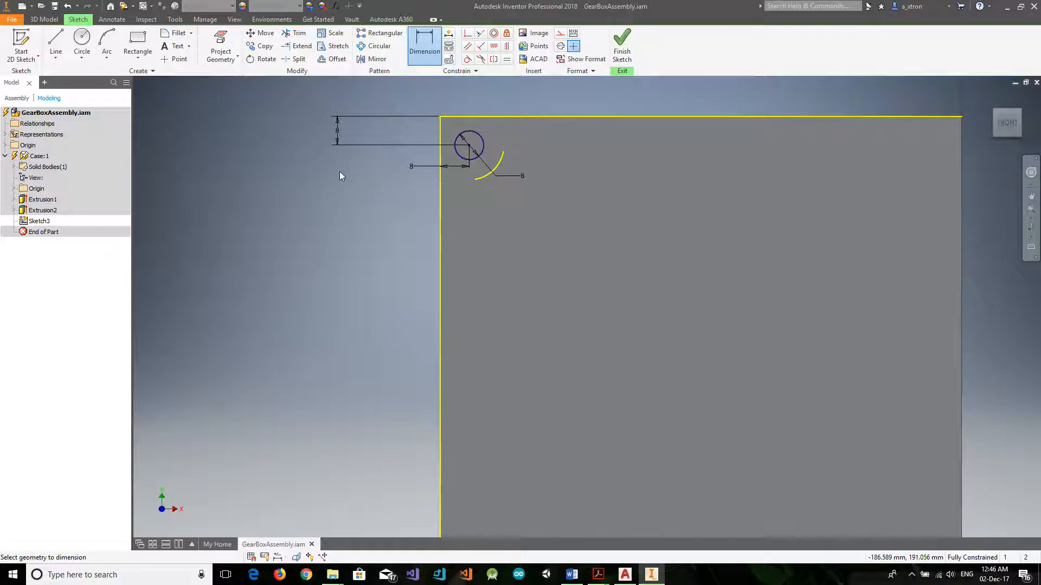
Delete the circle that was positioned by dimensions from the case's top and left edges.
left_click(466, 149)
key("Escape")
key("Delete")
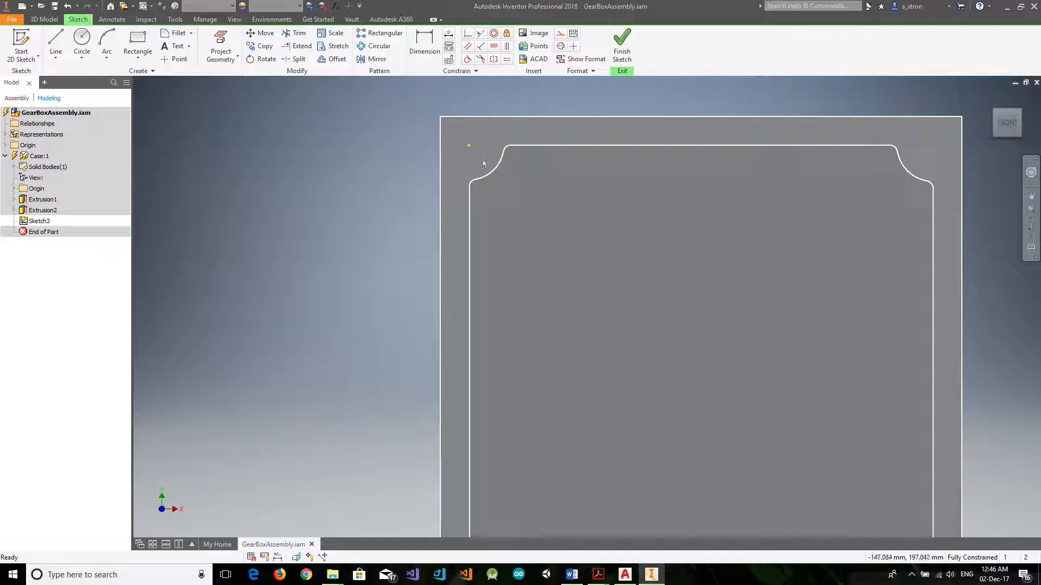
Draw an 8 mm diameter circle centred on the upper-left corner arc's centre point.
key("c")
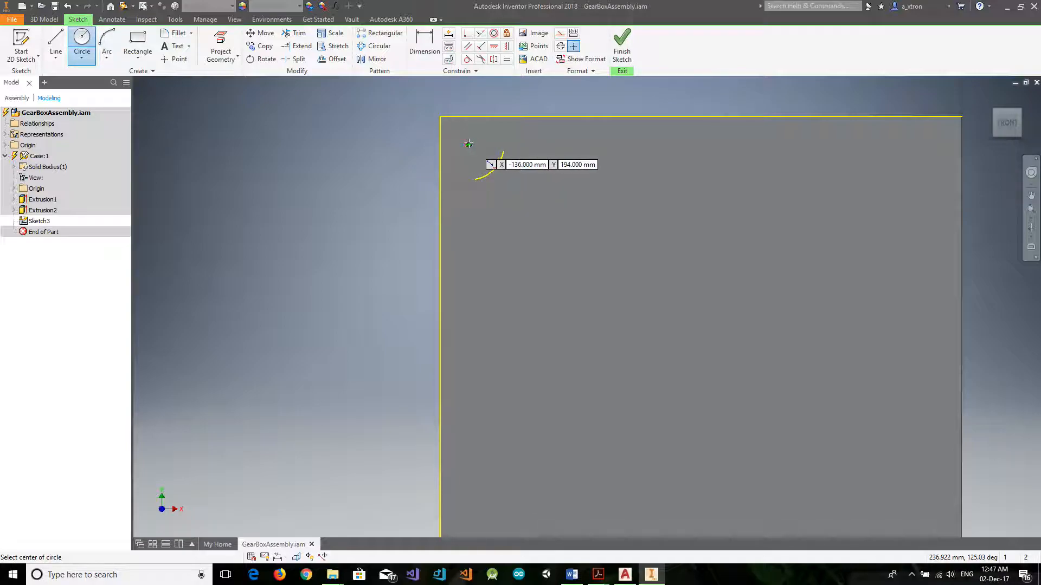
left_click(468, 145)
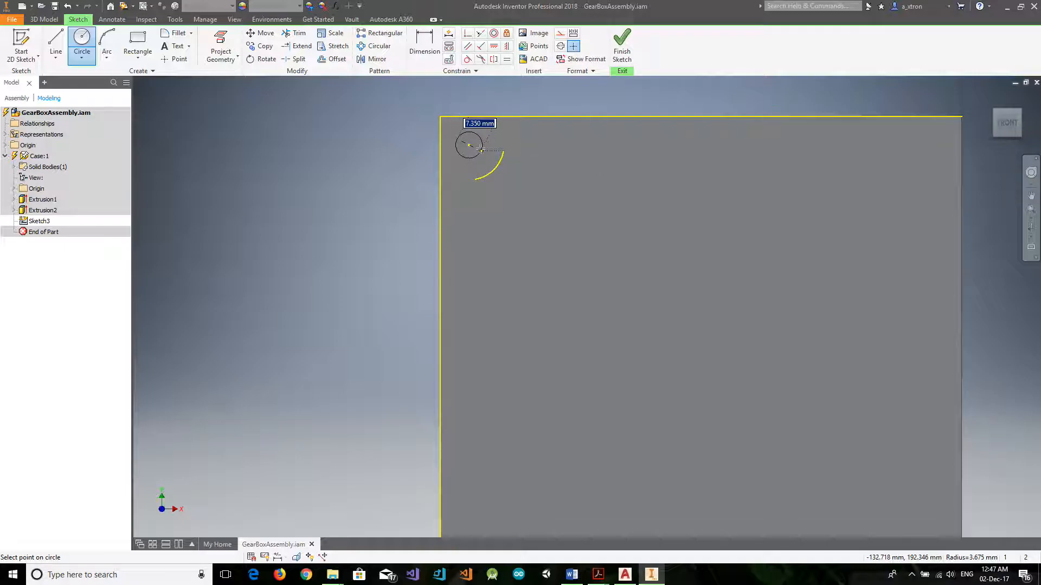
type("8")
key("Return")
Add driven dimensions from the corner circle's centre to the case's top edge and to its left edge.
key("d")
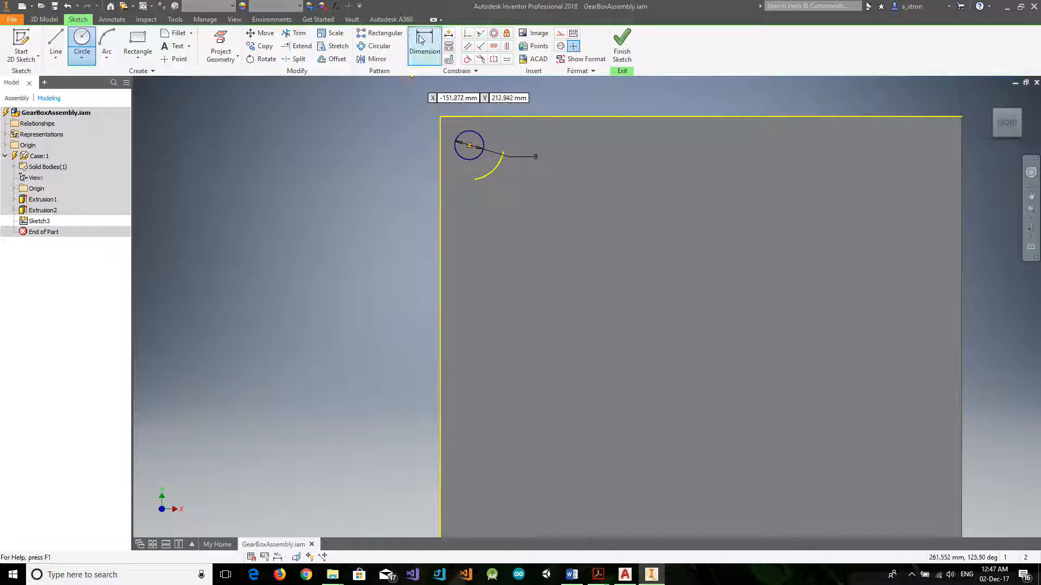
left_click(470, 145)
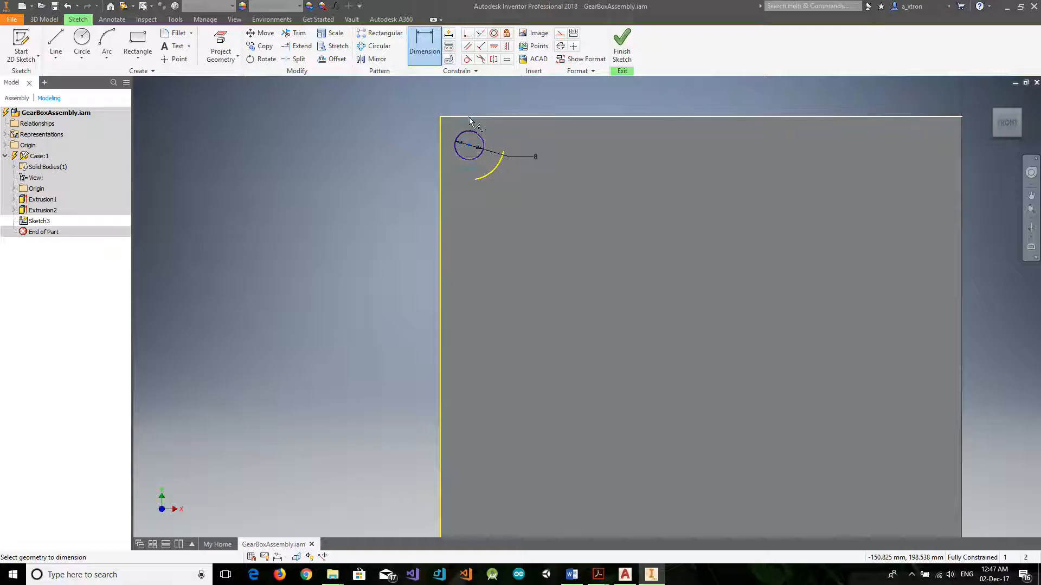
left_click(470, 116)
left_click(322, 129)
left_click(235, 100)
left_click(418, 43)
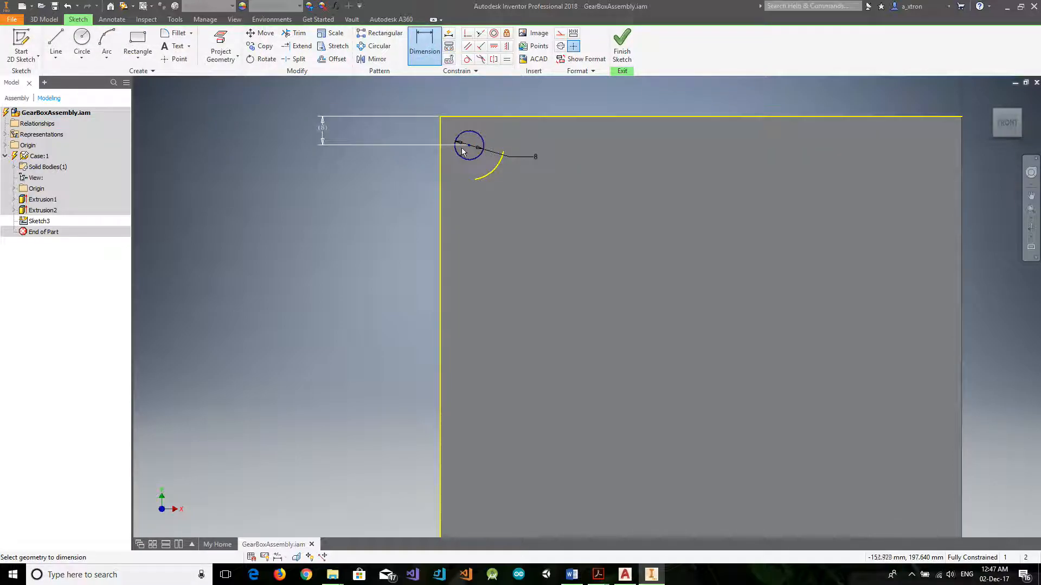
left_click(321, 166)
left_click(237, 101)
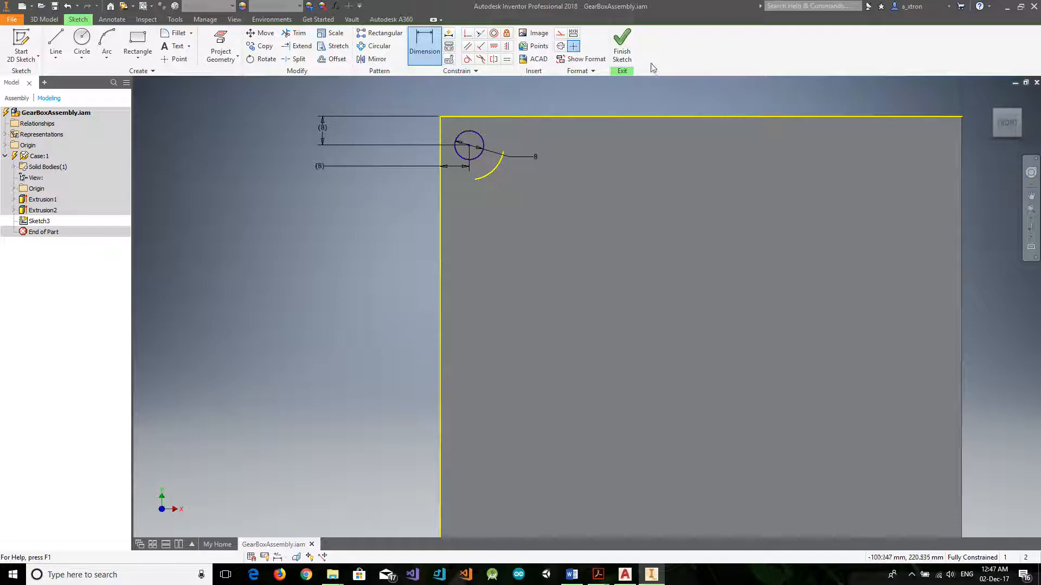
Draw an 8 mm diameter circle centred on the upper-right corner arc's centre point.
left_click(82, 43)
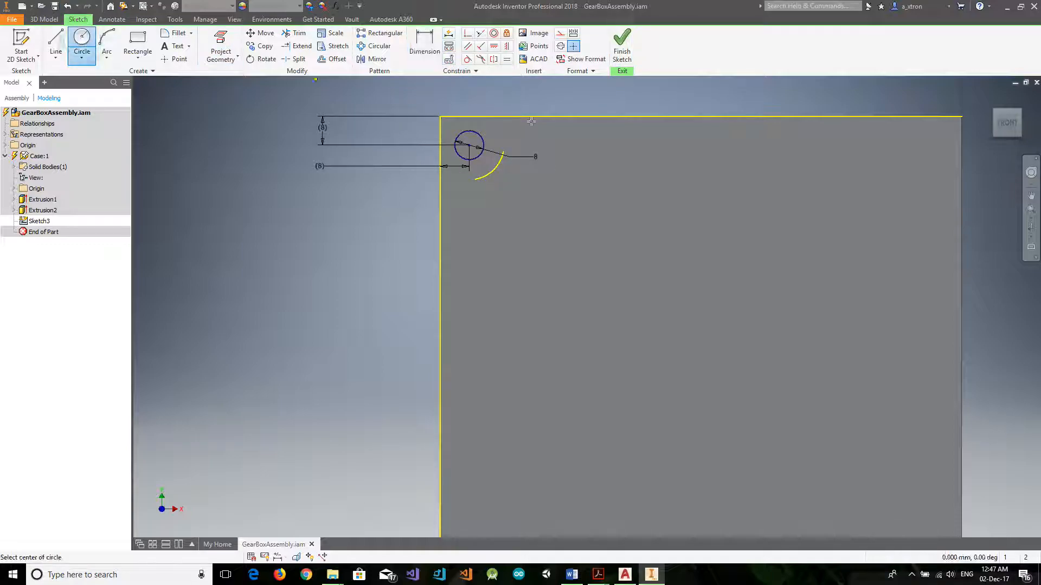
left_click(933, 144)
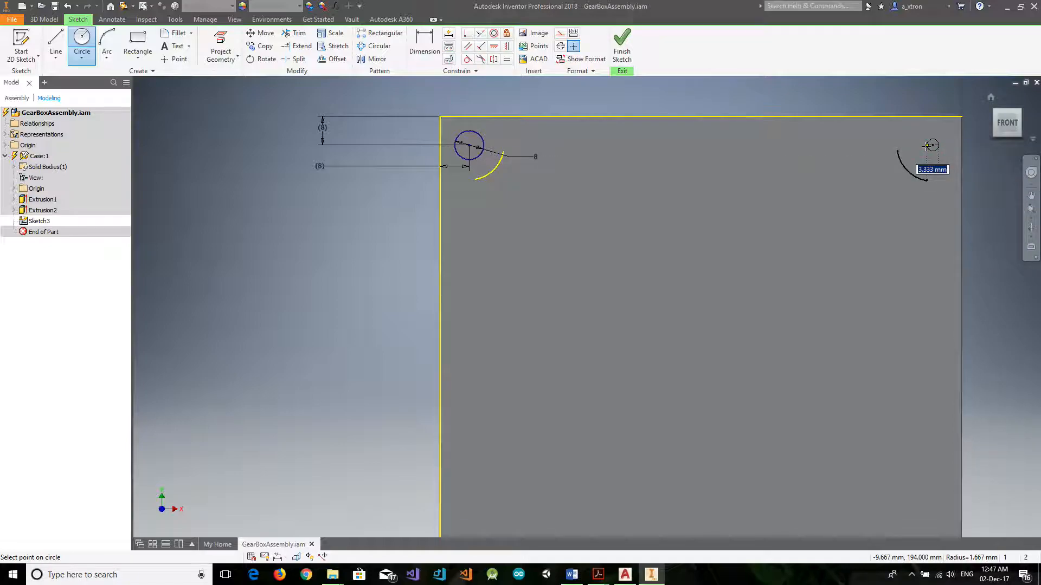
left_click(946, 143)
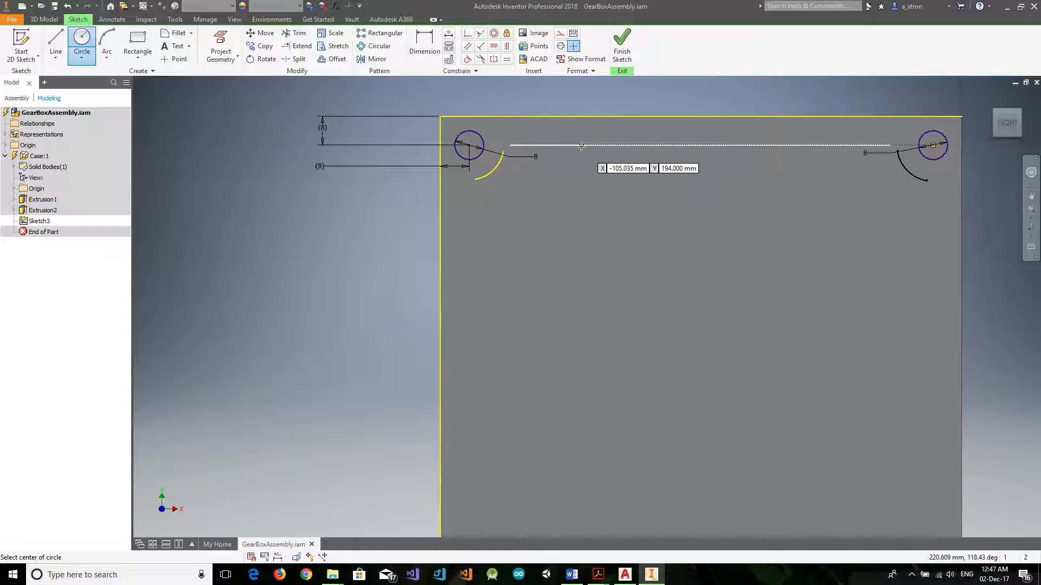
Draw 8 mm diameter circles centred on the two lower corner arcs' centre points and finish the sketch.
scroll(580, 385, "up", 2)
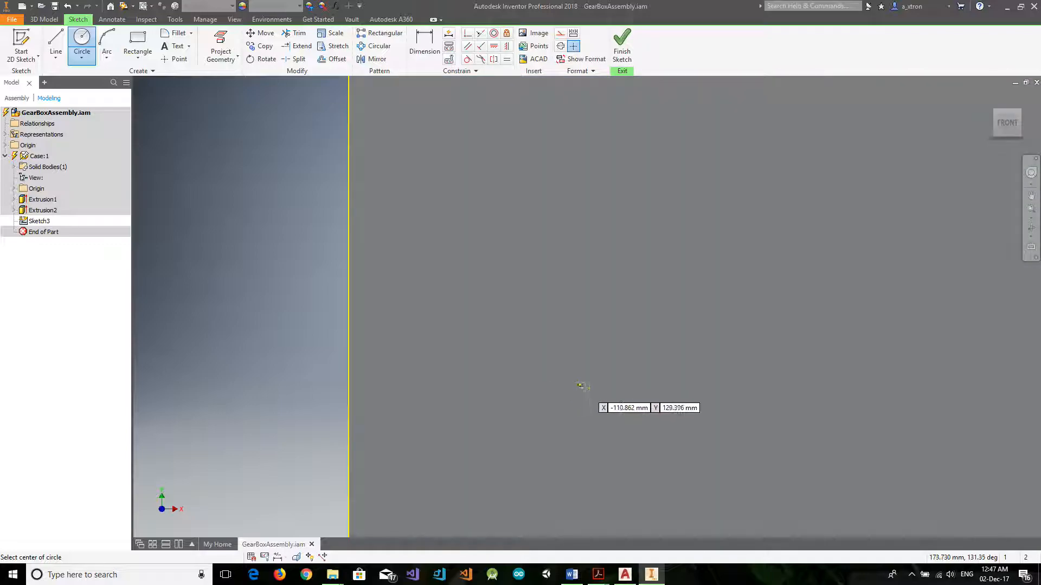
scroll(624, 423, "down", 3)
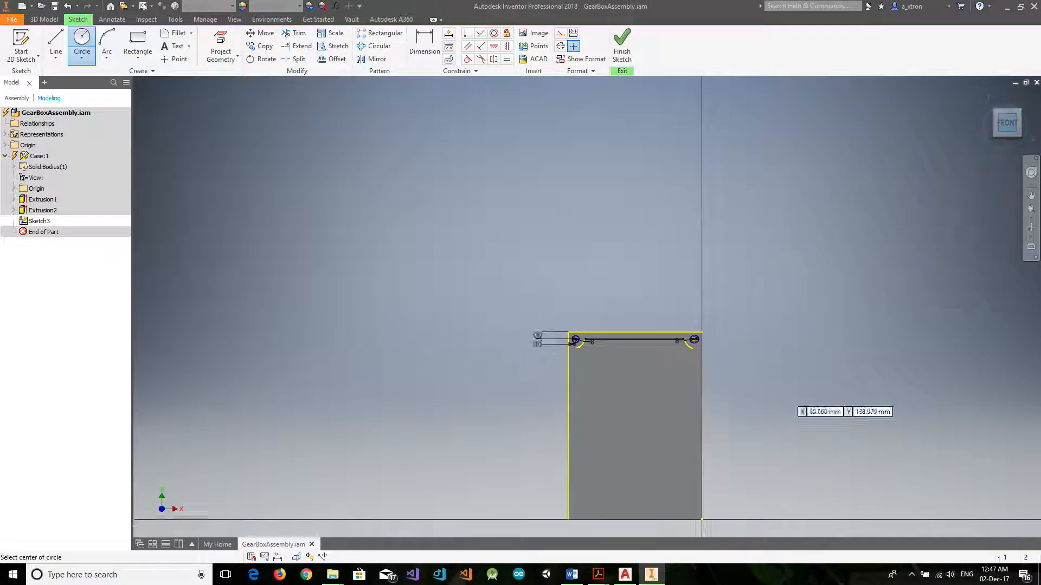
scroll(710, 460, "up", 2)
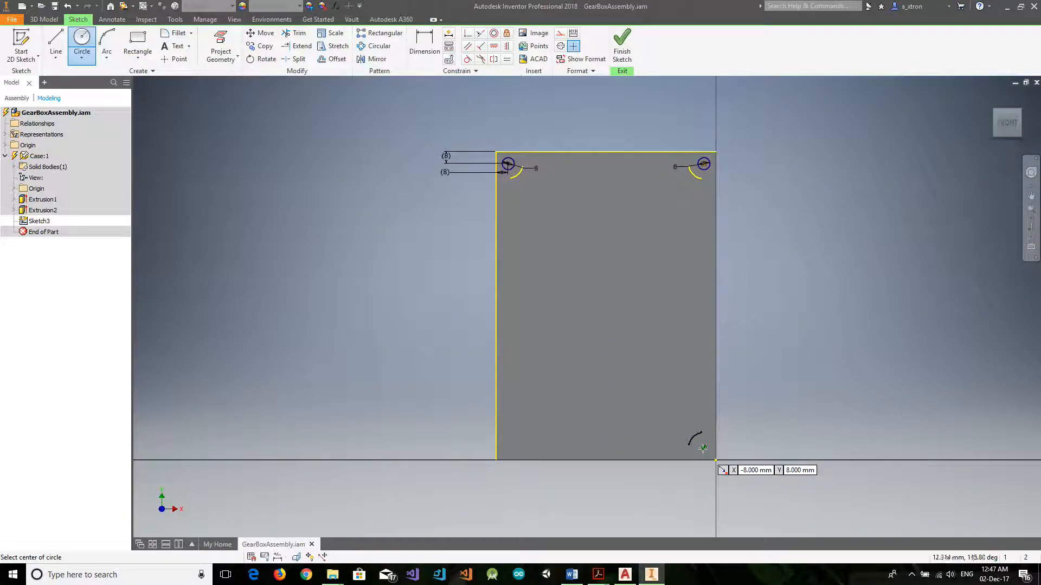
left_click(703, 448)
type("8")
key("Return")
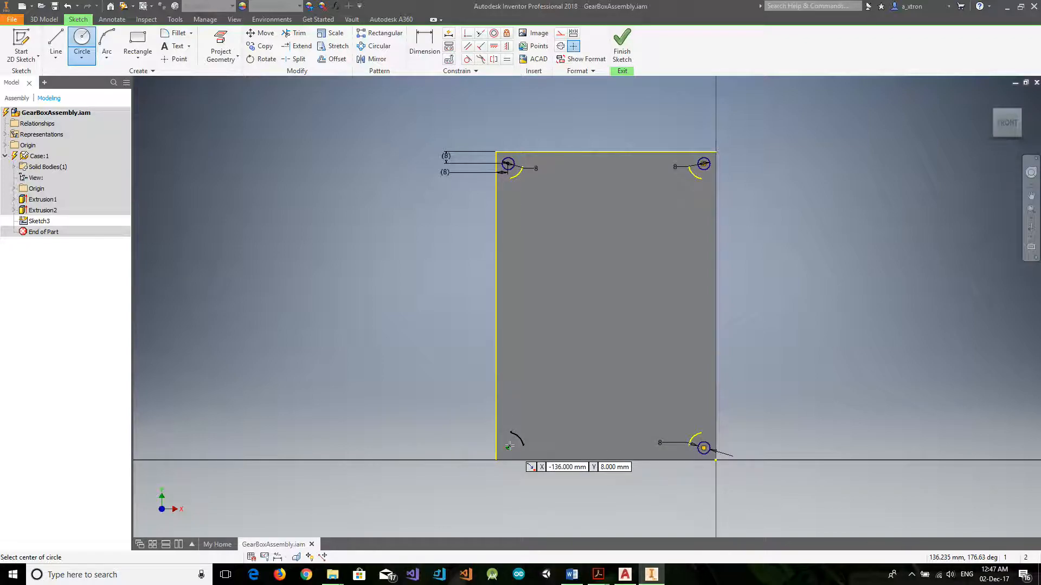
left_click(509, 445)
type("8")
key("Return")
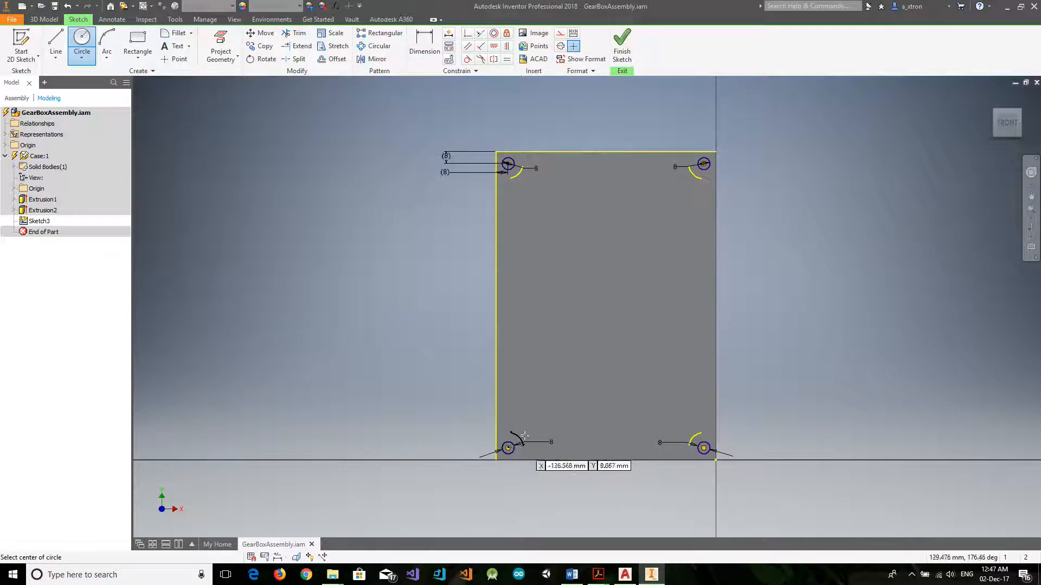
left_click(623, 54)
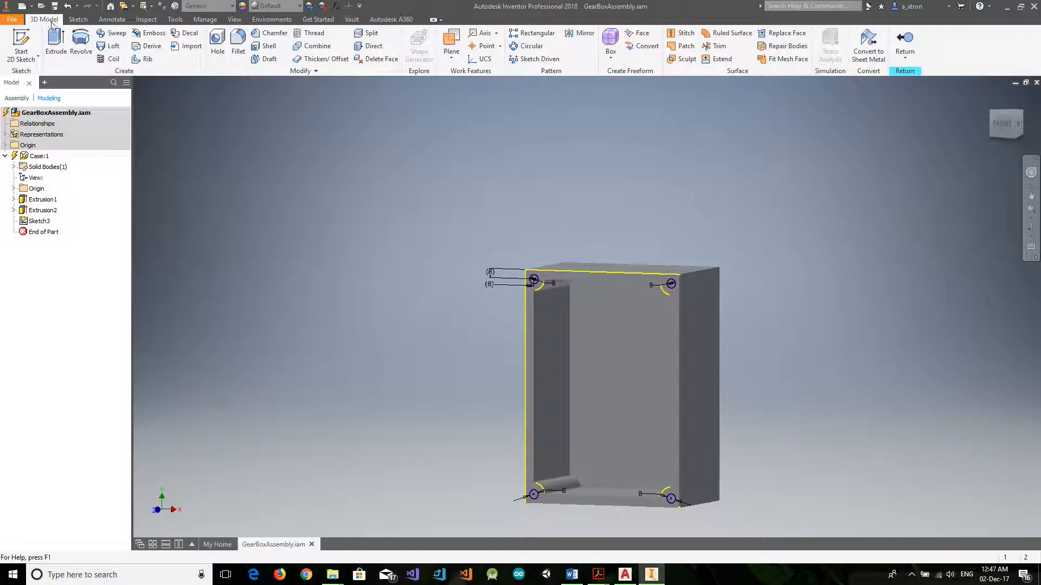
Extrude the four corner circles as a cut 30 mm deep into the case.
left_click(56, 42)
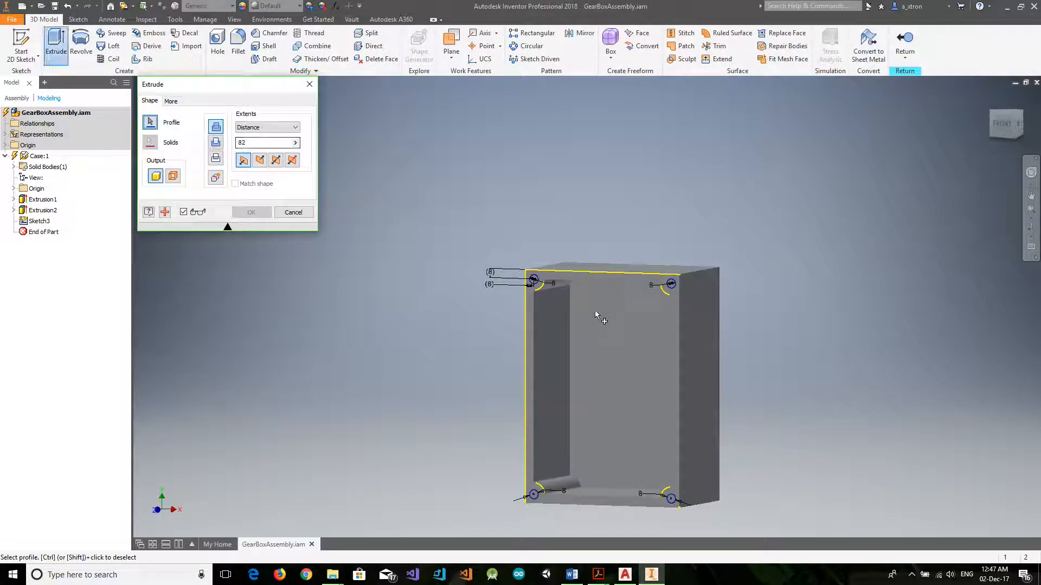
left_click(673, 289)
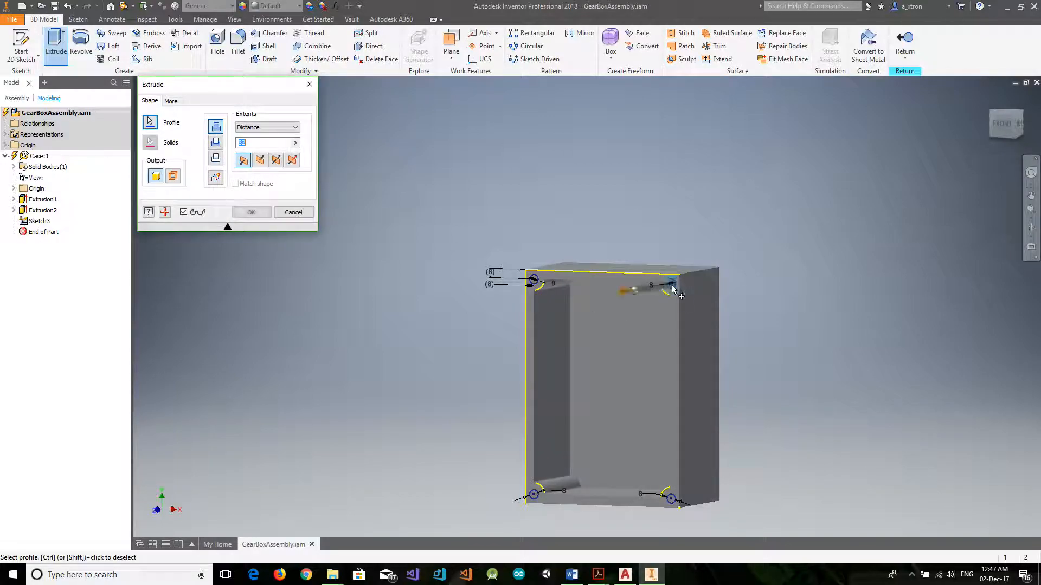
left_click(672, 504)
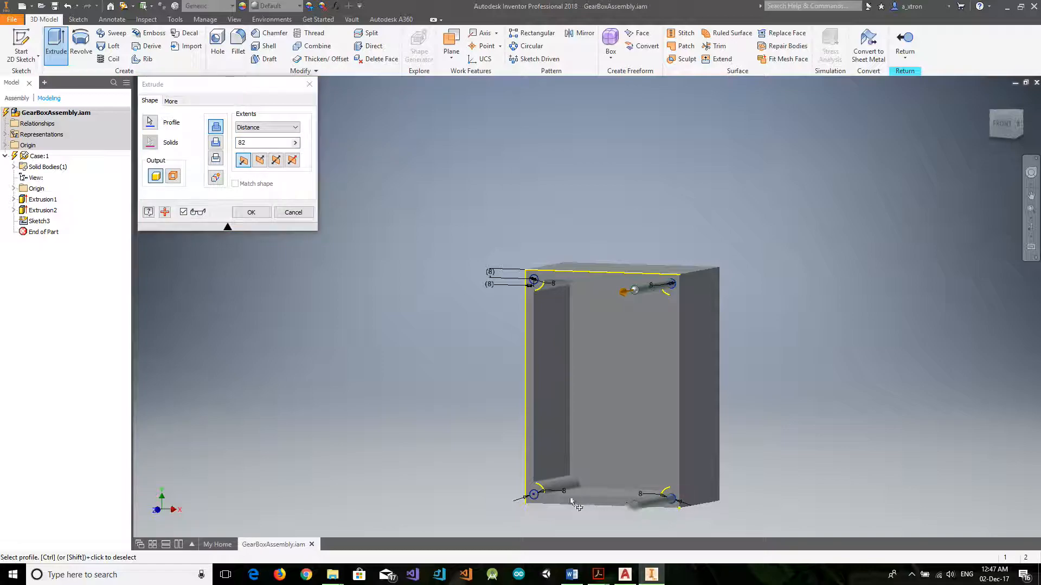
left_click(535, 496)
left_click(535, 282)
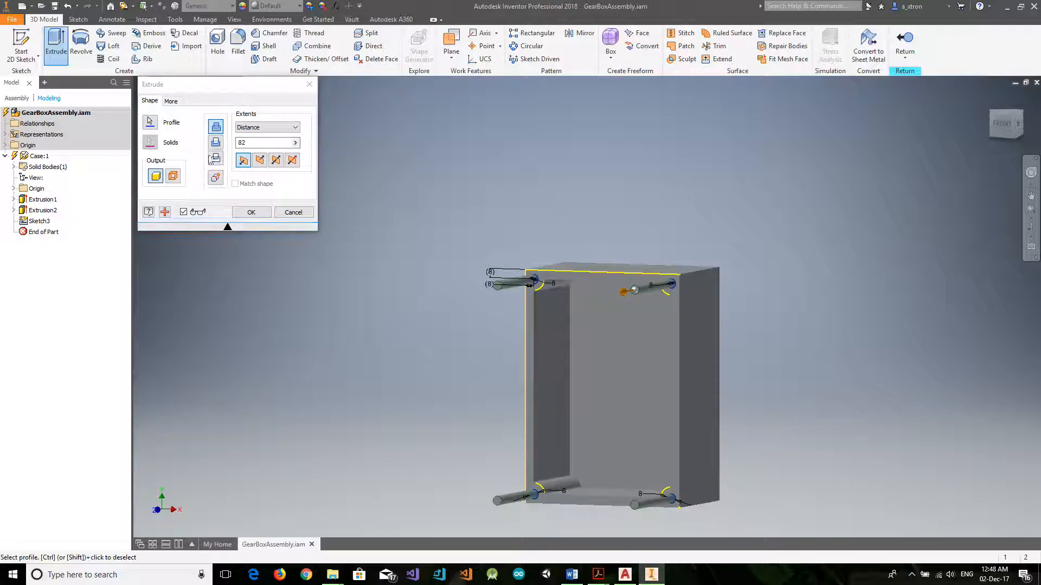
left_click(216, 142)
left_click(260, 160)
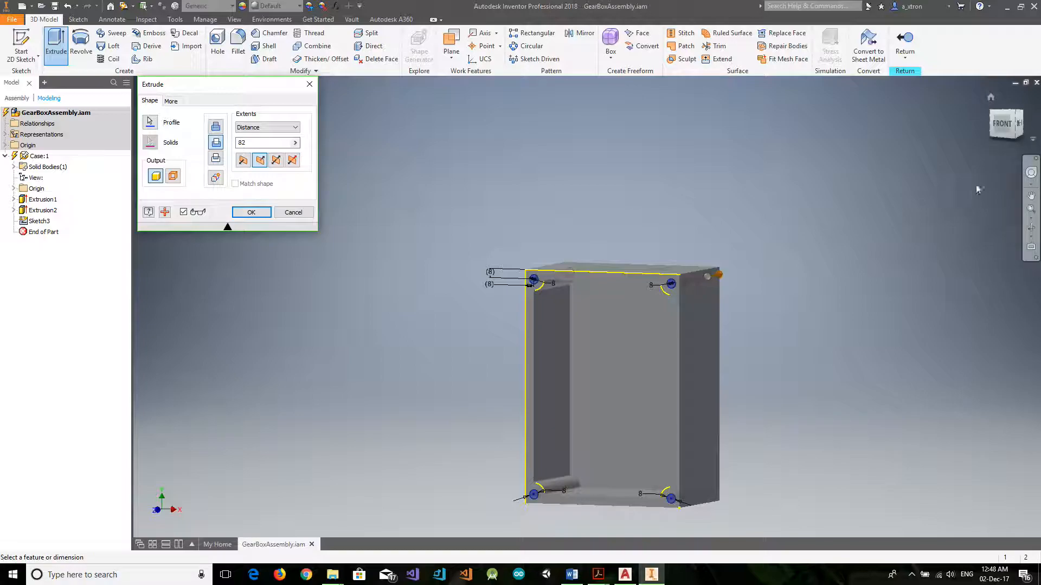
left_click(1019, 125)
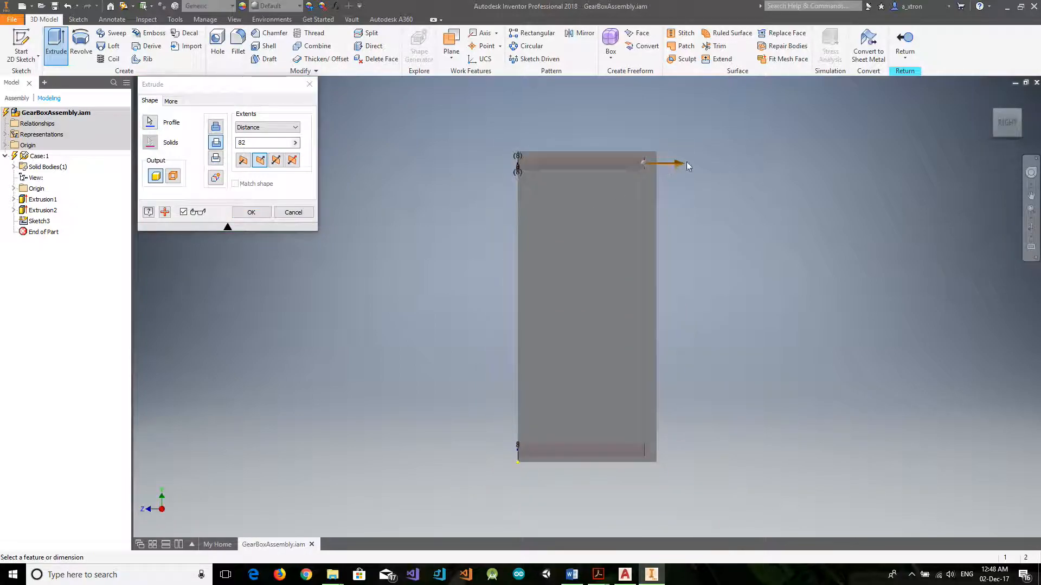
left_click_drag(681, 165, 610, 171)
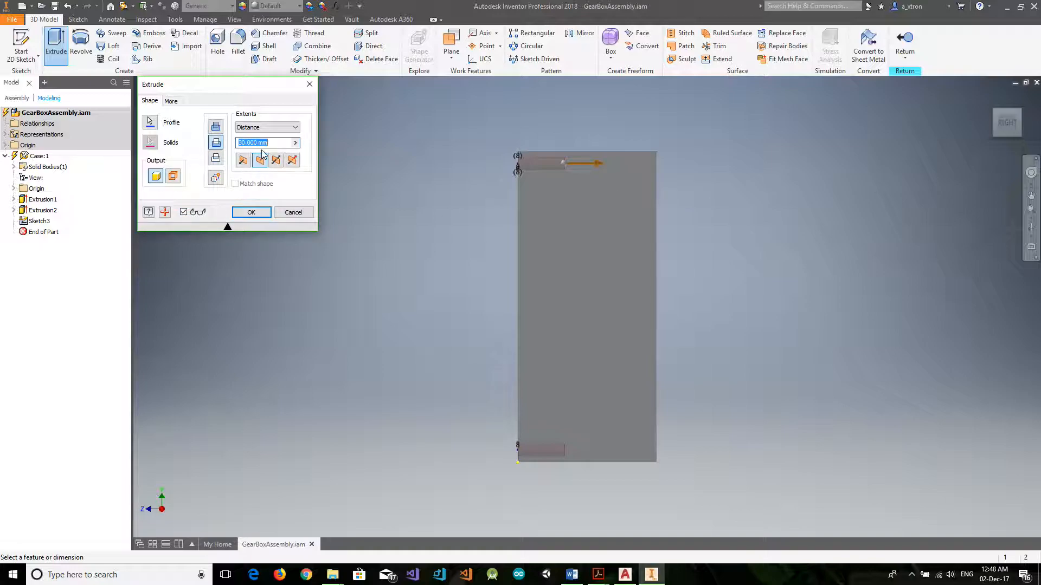
left_click(251, 213)
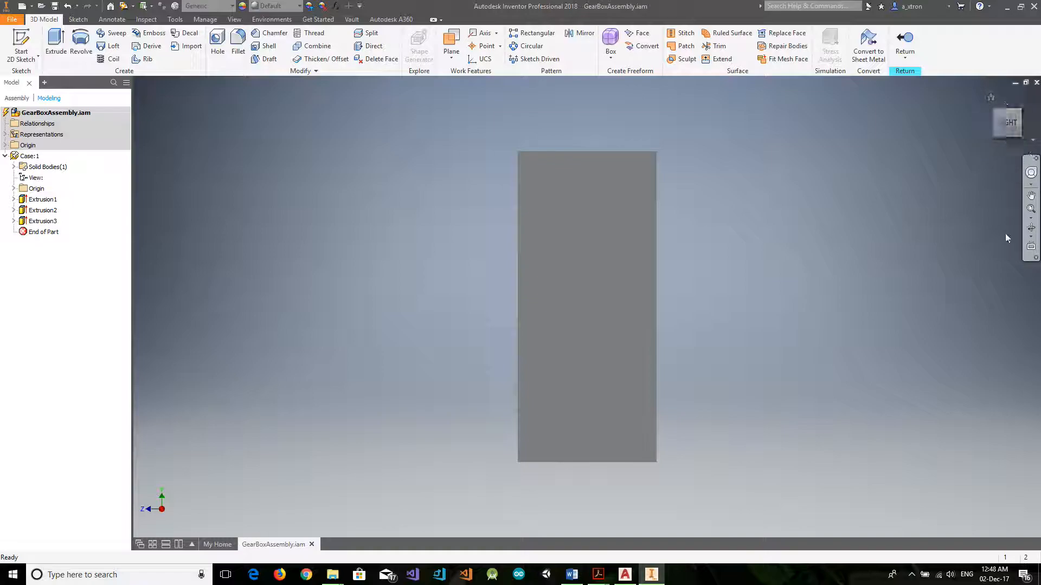
Return from editing the Case part to the assembly and save GearBoxAssembly.iam together with Case.ipt.
left_click(1031, 230)
left_click_drag(616, 259, 729, 262)
key("Escape")
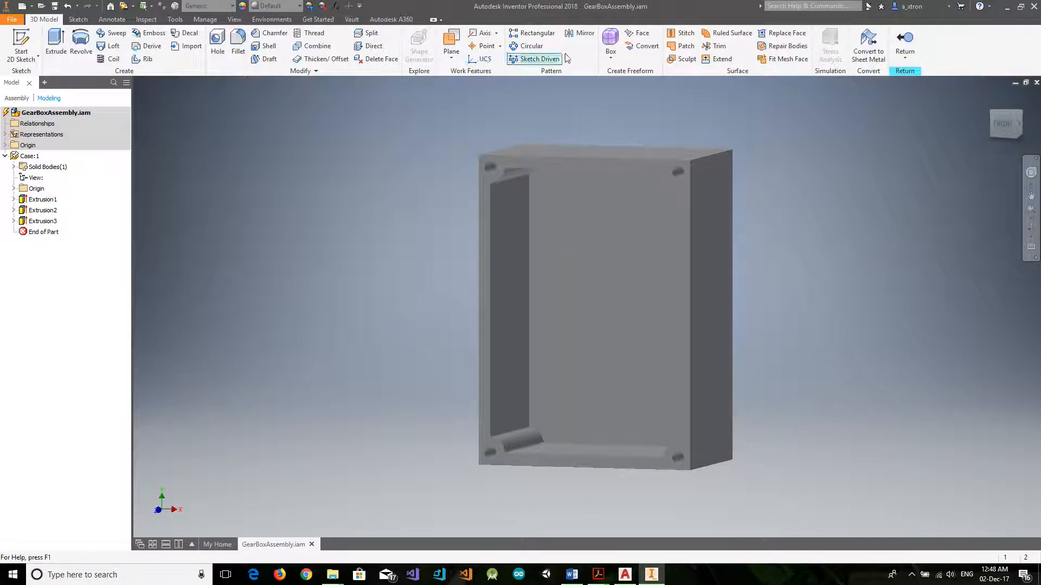
left_click(904, 41)
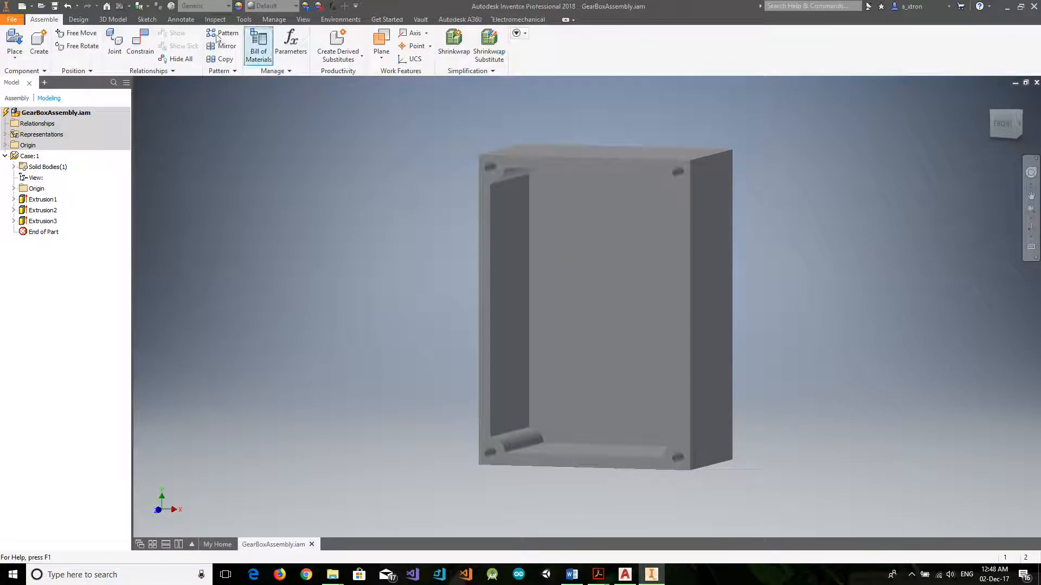
left_click(56, 6)
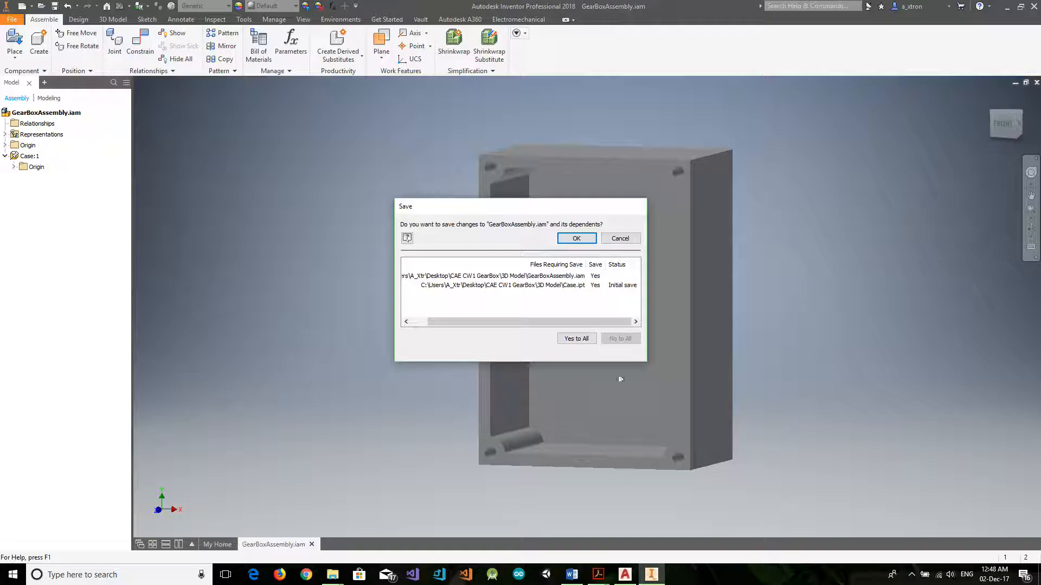
left_click(577, 238)
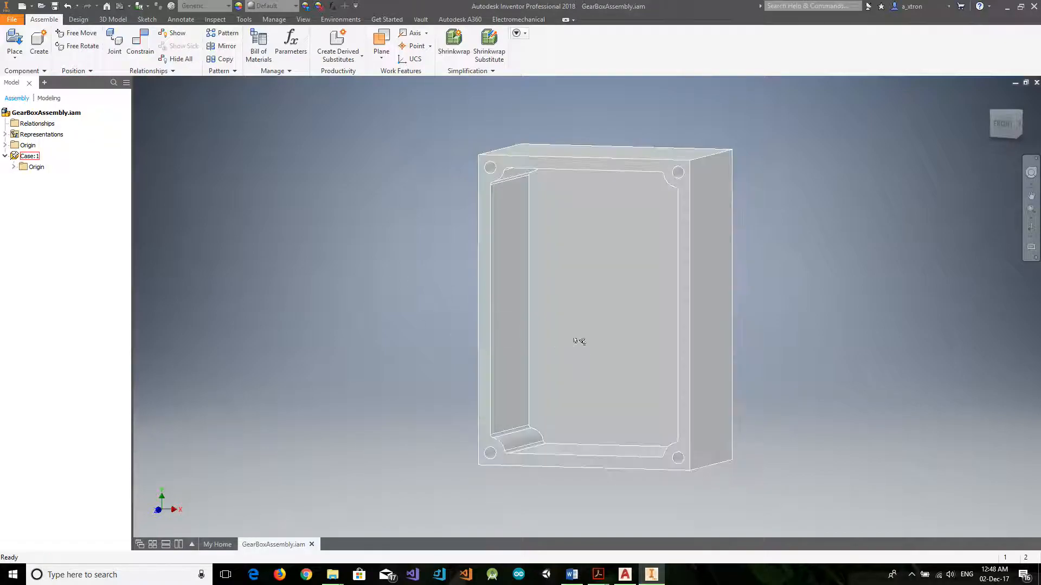
Create an in-place component named CaseCover from the Metric Standard (mm).ipt template, placing it in the empty space beside the case.
left_click(44, 38)
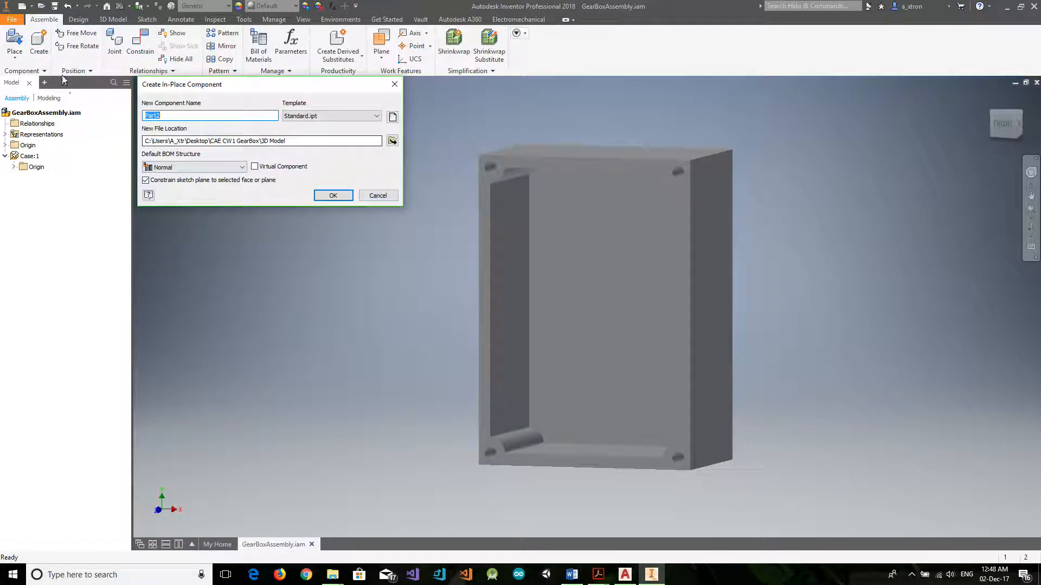
left_click(393, 116)
left_click(155, 33)
left_click(350, 102)
left_click(381, 266)
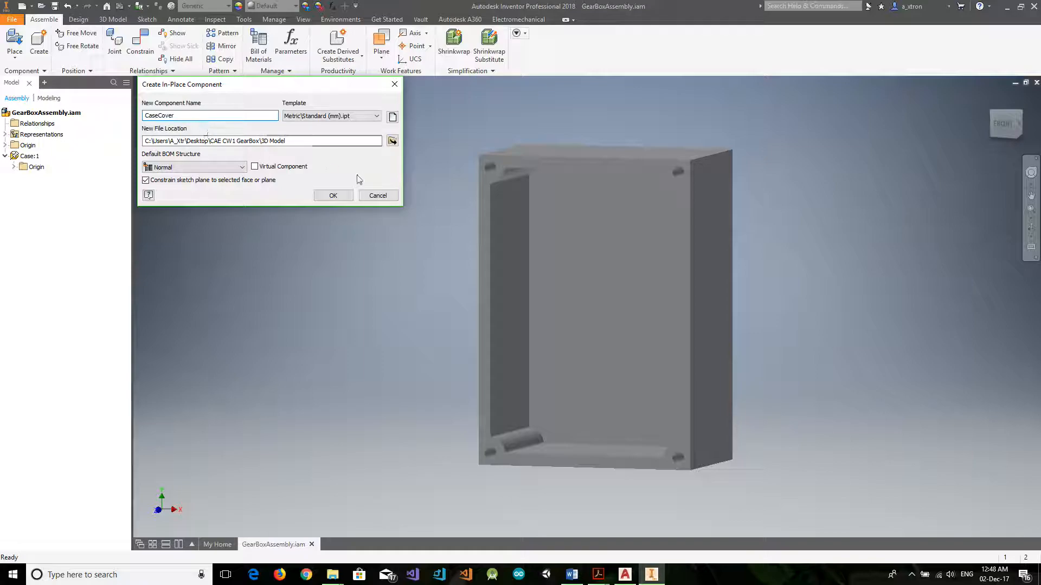
left_click(334, 195)
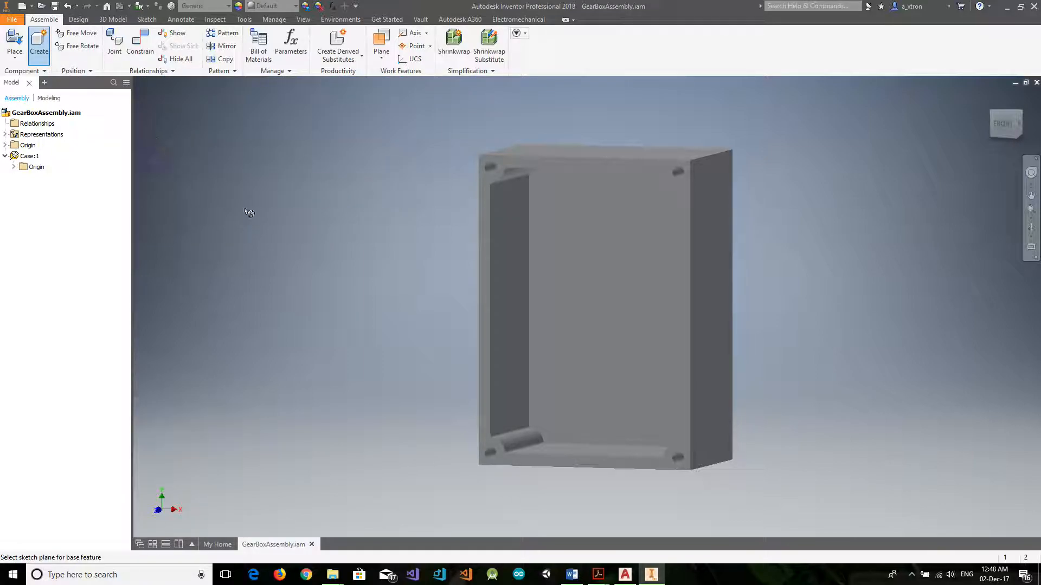
left_click(300, 298)
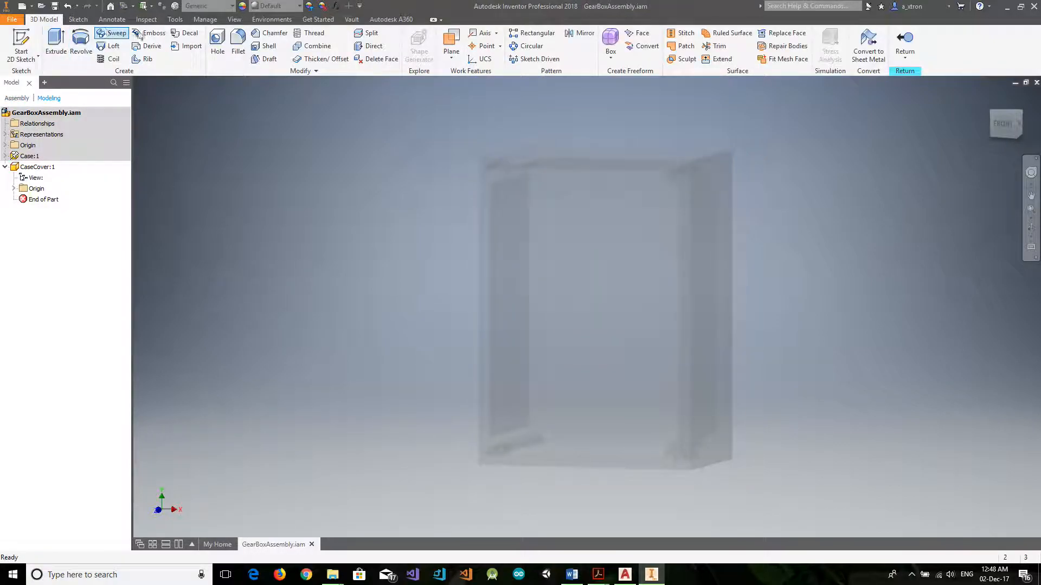
Sketch a rectangle about 67 mm by 60 mm on CaseCover's front origin plane, extending up and left from the origin.
left_click(79, 20)
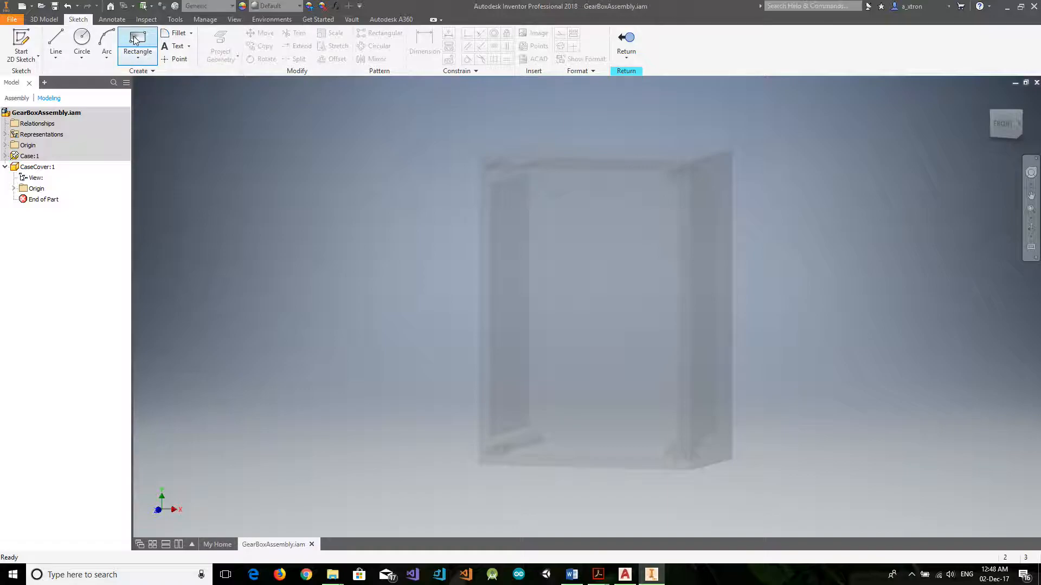
left_click(135, 40)
scroll(418, 262, "up", 3)
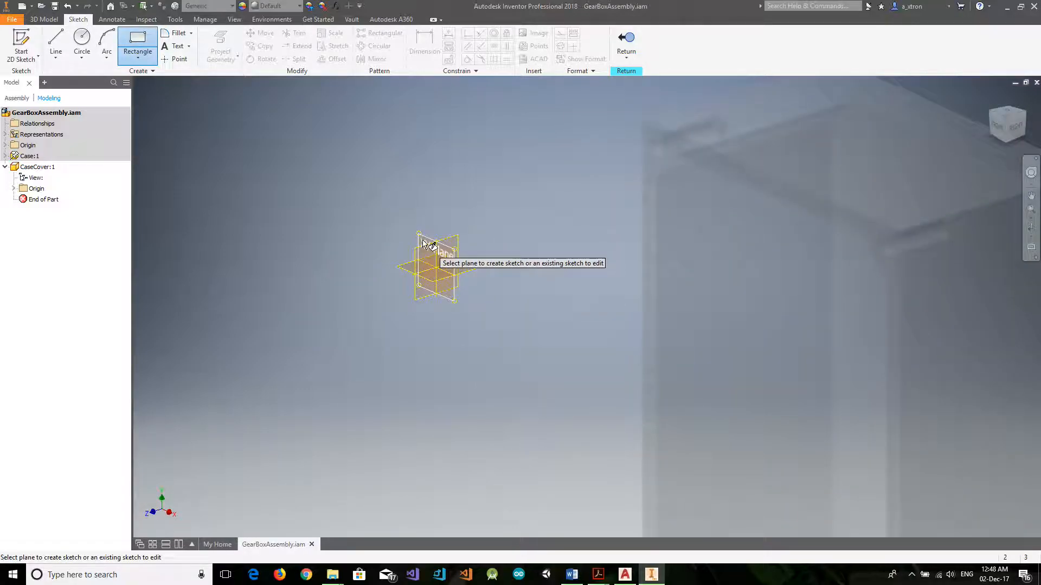
left_click(423, 240)
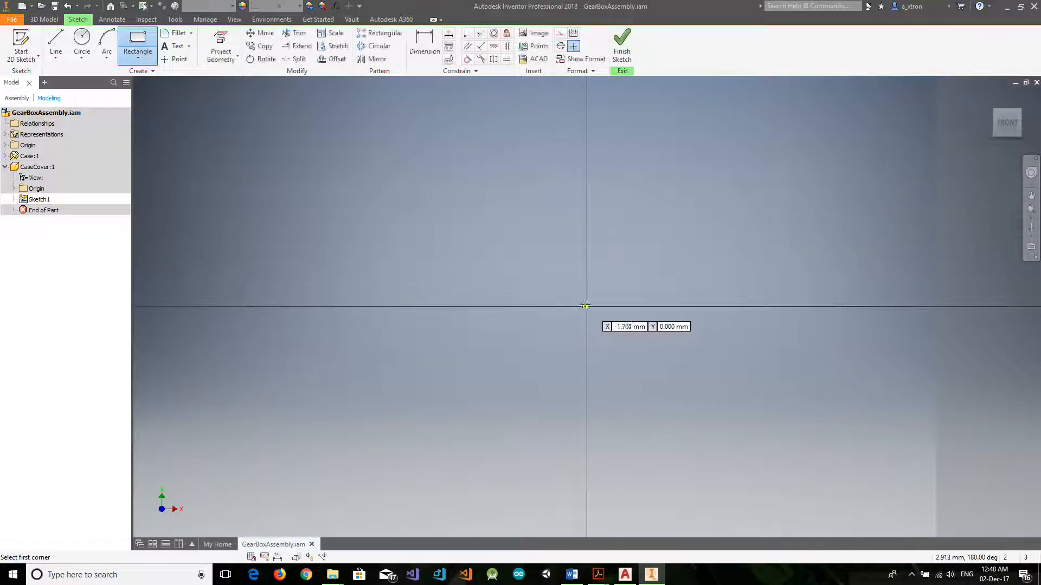
left_click(585, 307)
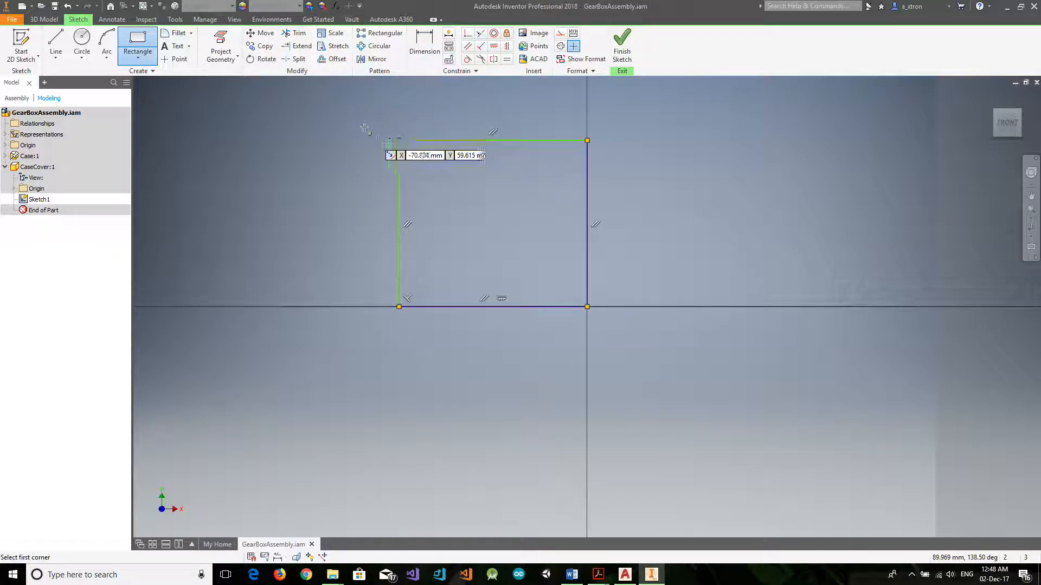
left_click(399, 141)
Dimension the rectangle's top edge and set its width to 144 mm.
key("d")
left_click(486, 140)
left_click(493, 112)
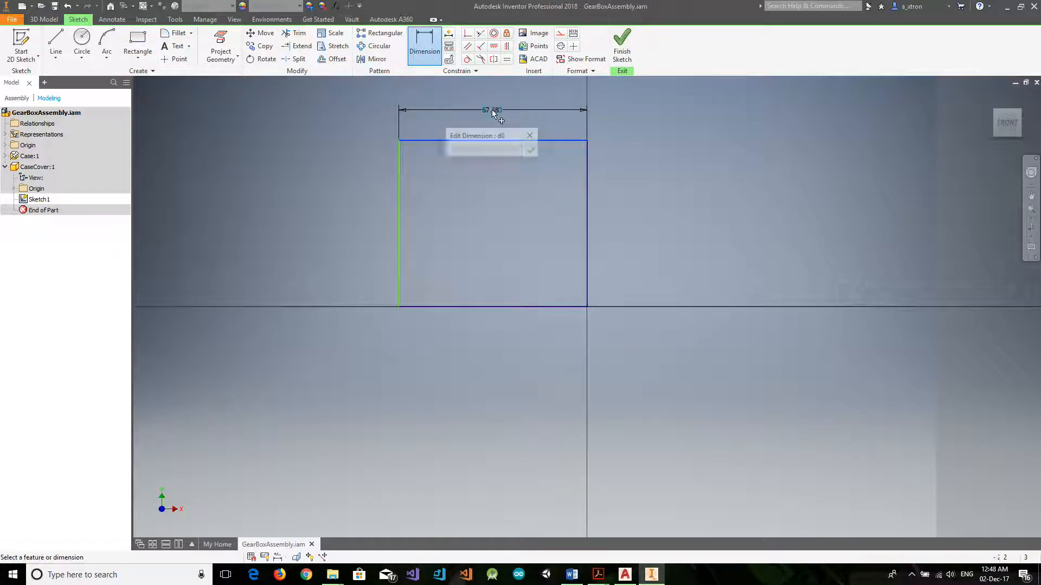
key("Return")
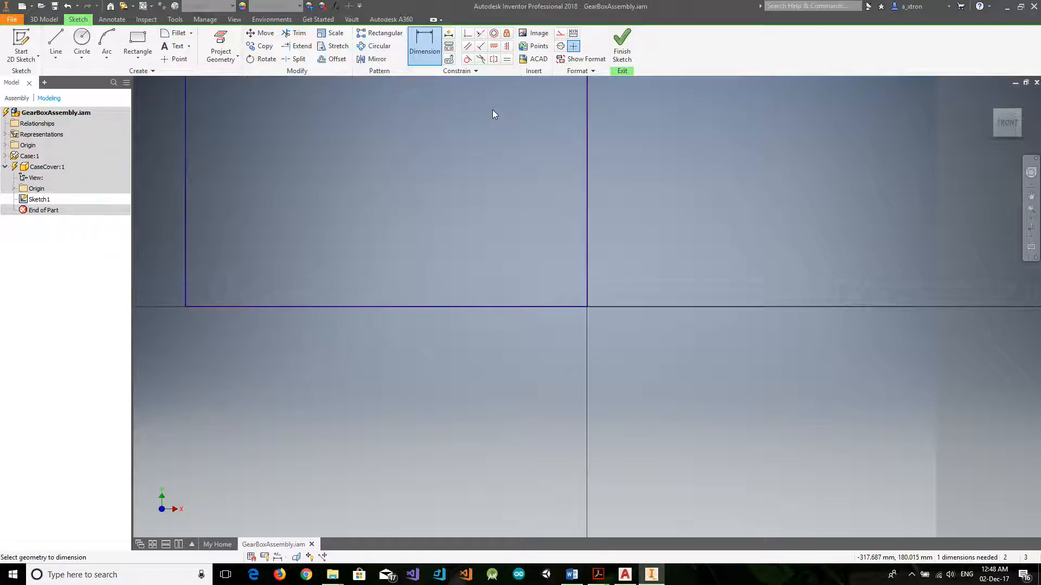
Dimension the rectangle's left edge and set its height to 202 mm.
left_click(1006, 122)
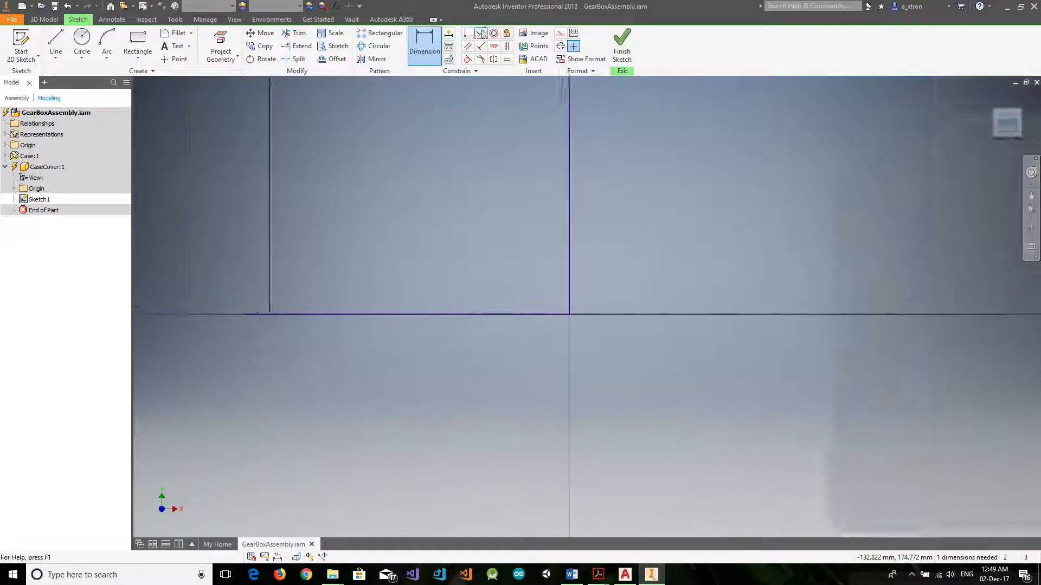
left_click(429, 52)
left_click(418, 271)
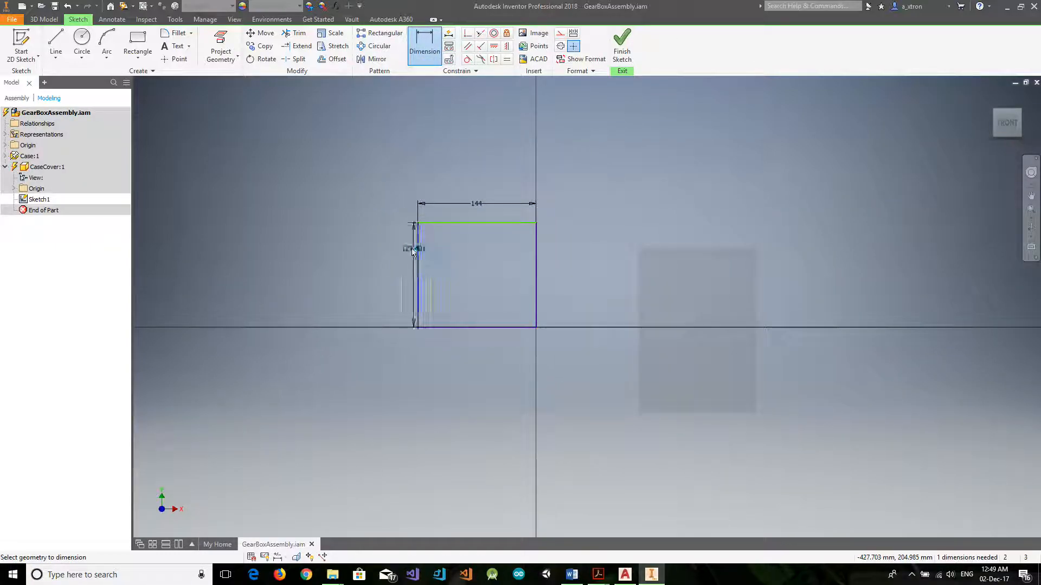
left_click(369, 276)
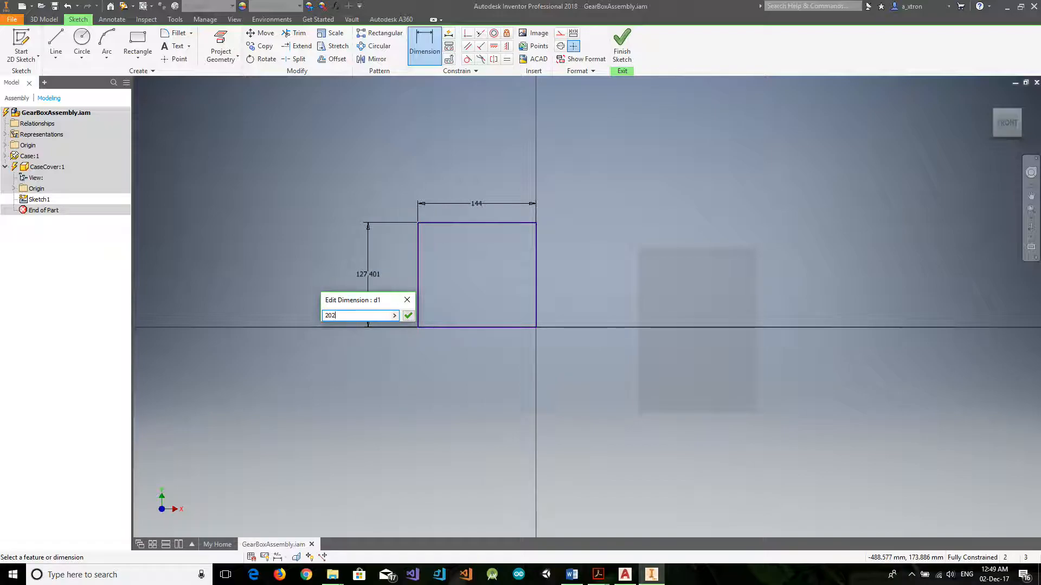
type("202")
key("Return")
Finish the sketch and extrude the rectangle into a solid cover plate.
left_click(621, 46)
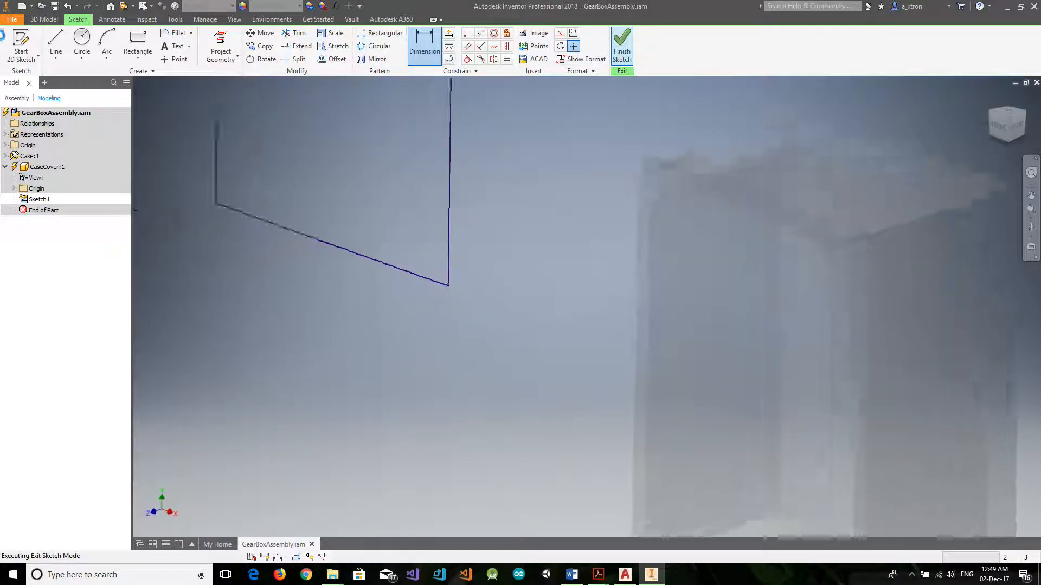
left_click(56, 46)
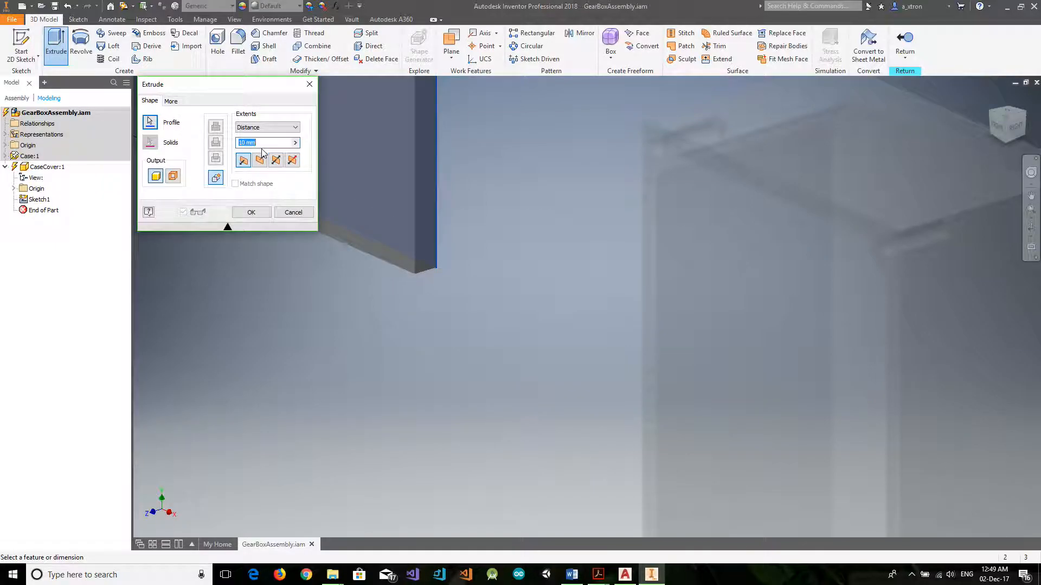
left_click(251, 213)
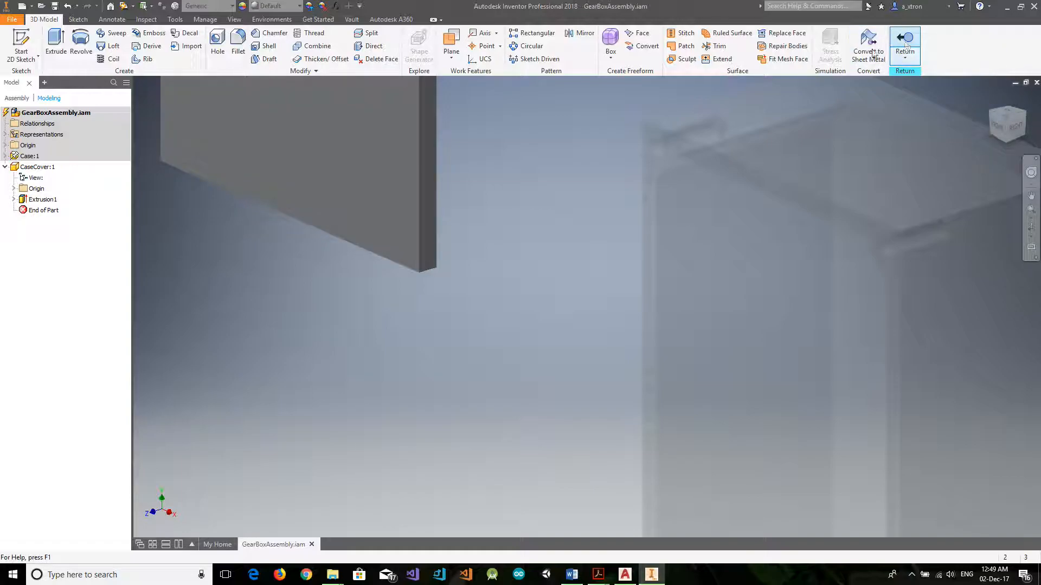
Start a sketch on the cover plate's front face and draw an 8 mm diameter circle near its upper-left corner.
left_click(1008, 123)
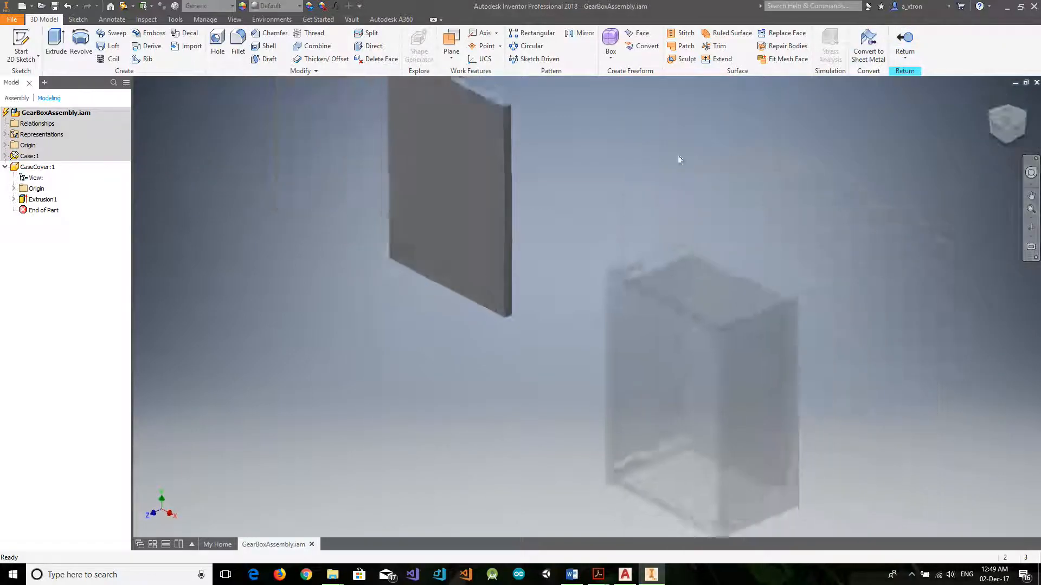
left_click(492, 226)
left_click(569, 217)
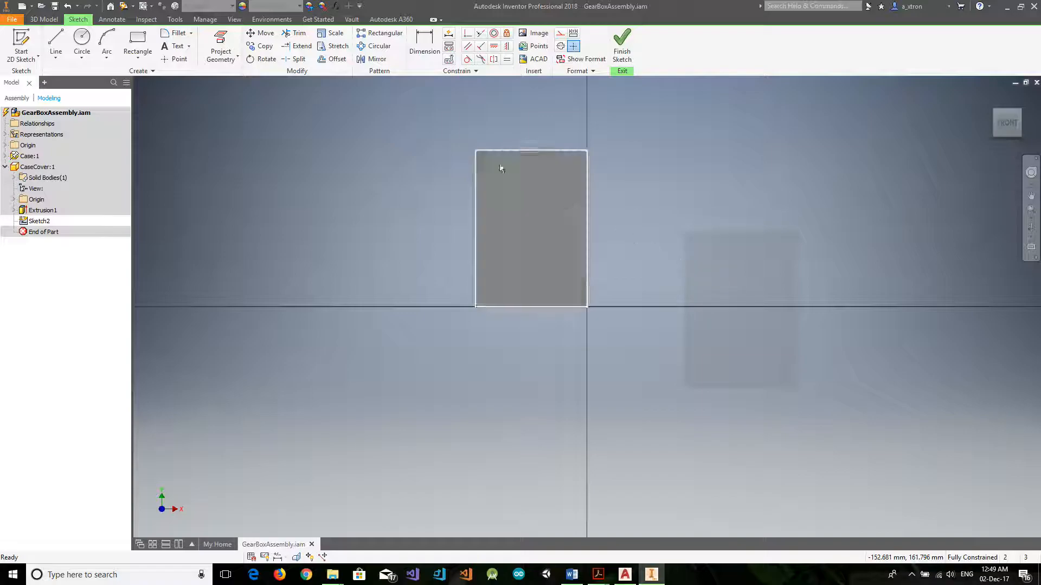
left_click(82, 38)
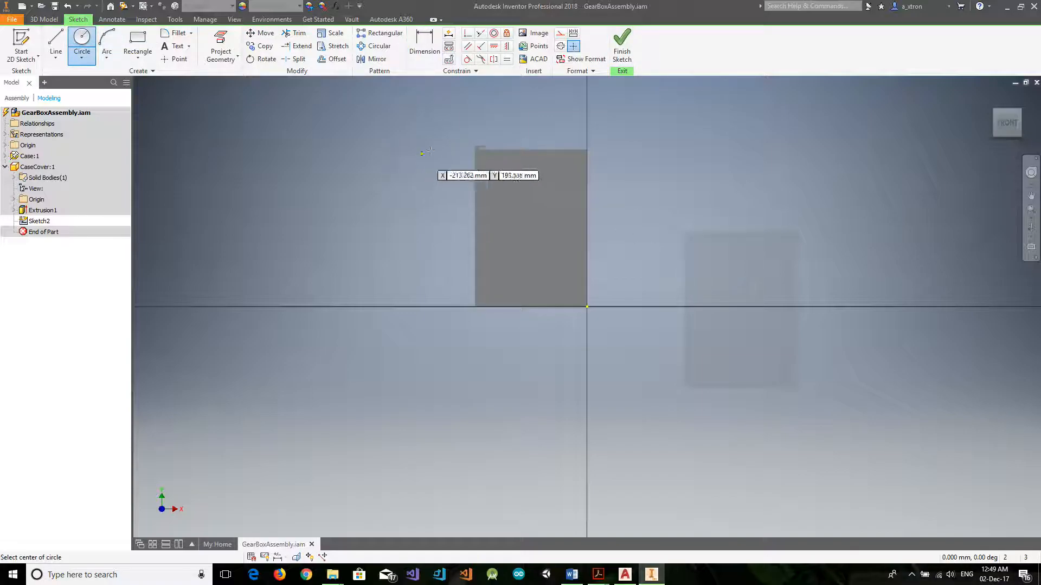
left_click(485, 161)
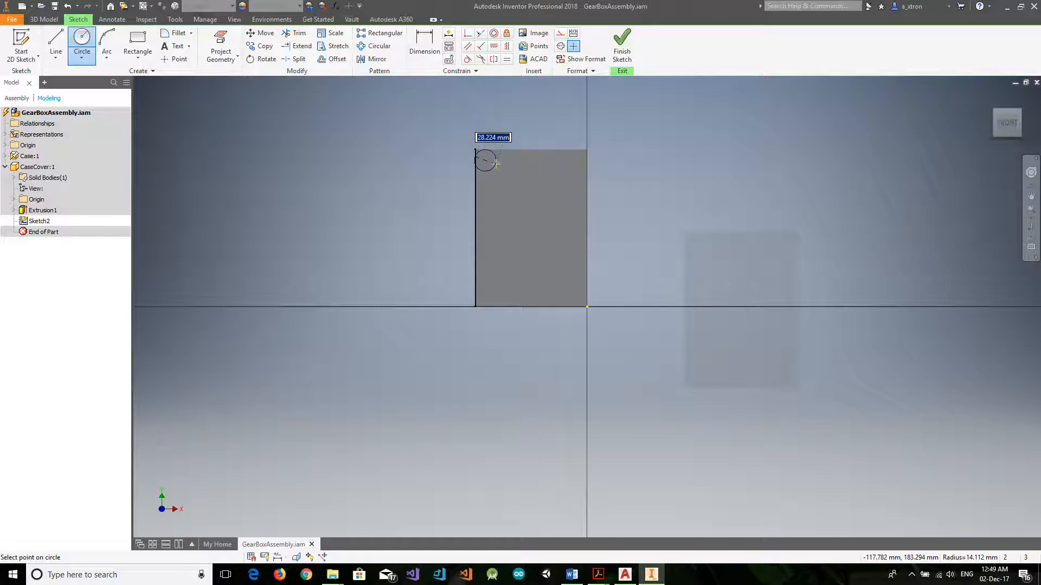
key("Escape")
scroll(446, 146, "down", 3)
scroll(450, 148, "up", 4)
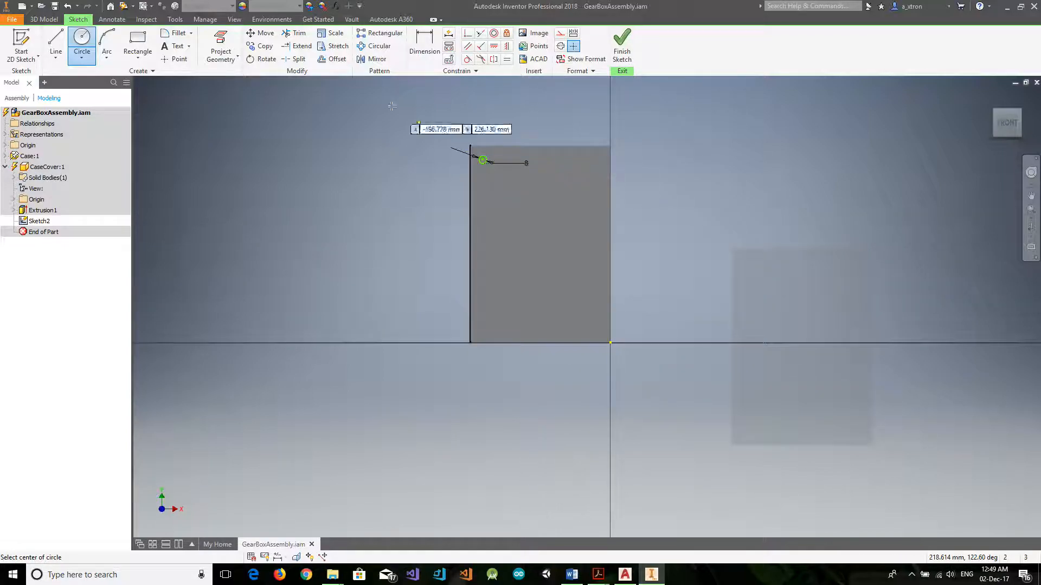
Dimension the upper-left circle's centre 8 mm from the plate's top edge and 8 mm from its left edge.
left_click(425, 43)
scroll(499, 162, "down", 2)
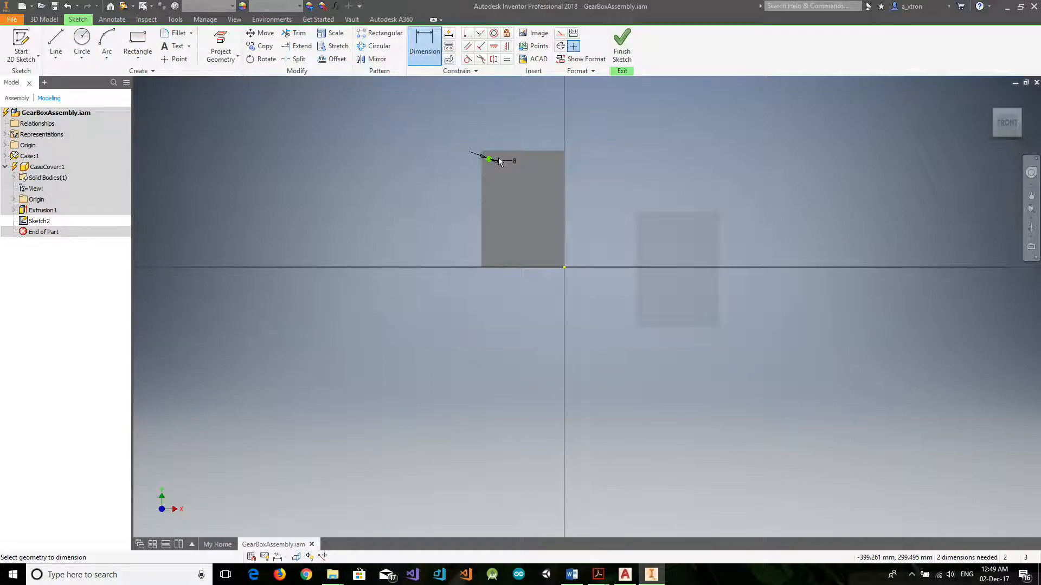
scroll(499, 162, "up", 4)
left_click(466, 133)
left_click(465, 161)
left_click(330, 150)
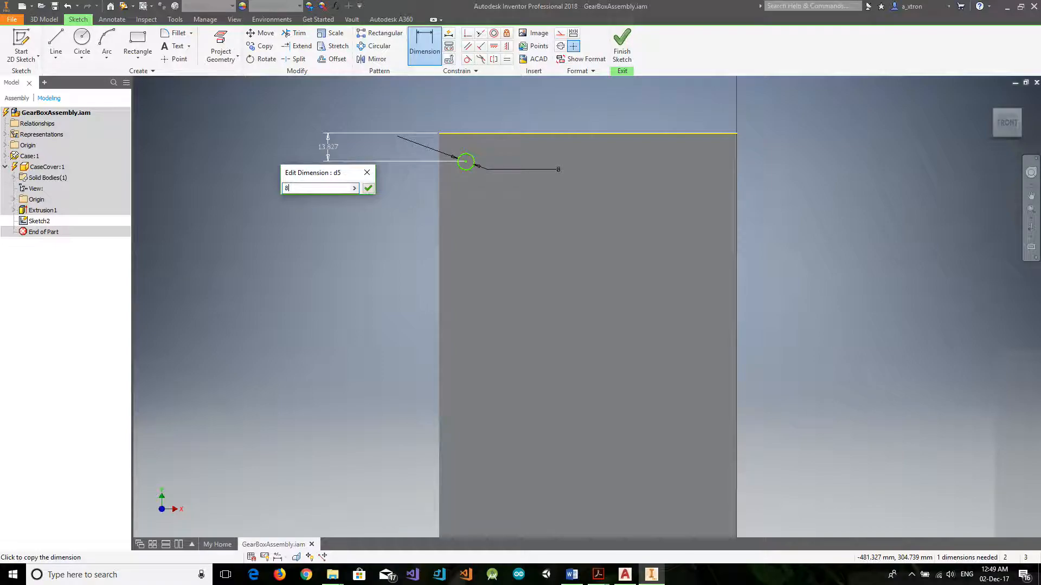
type("8")
key("Return")
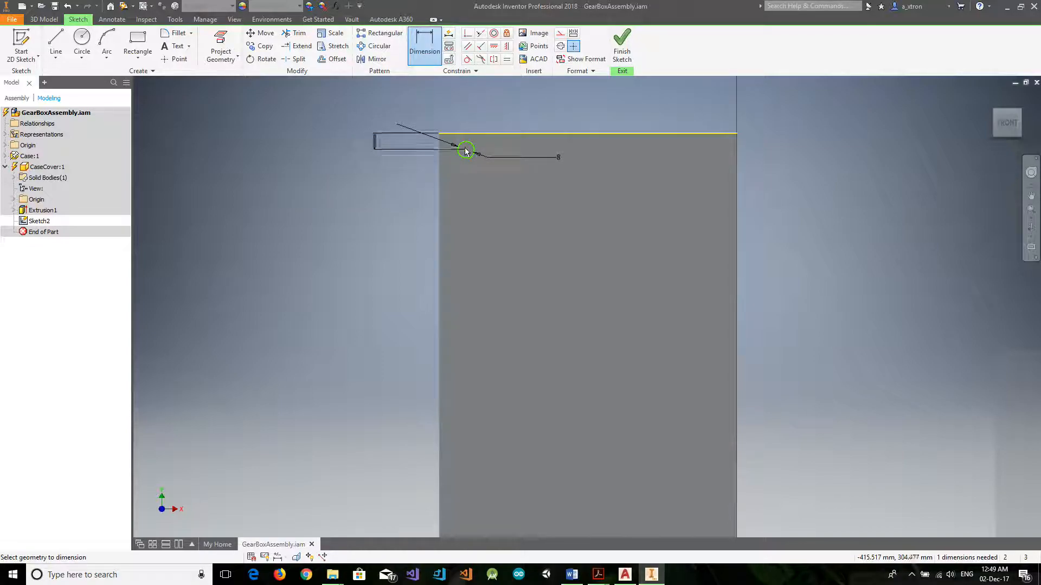
left_click(439, 160)
left_click(352, 179)
type("8")
key("Return")
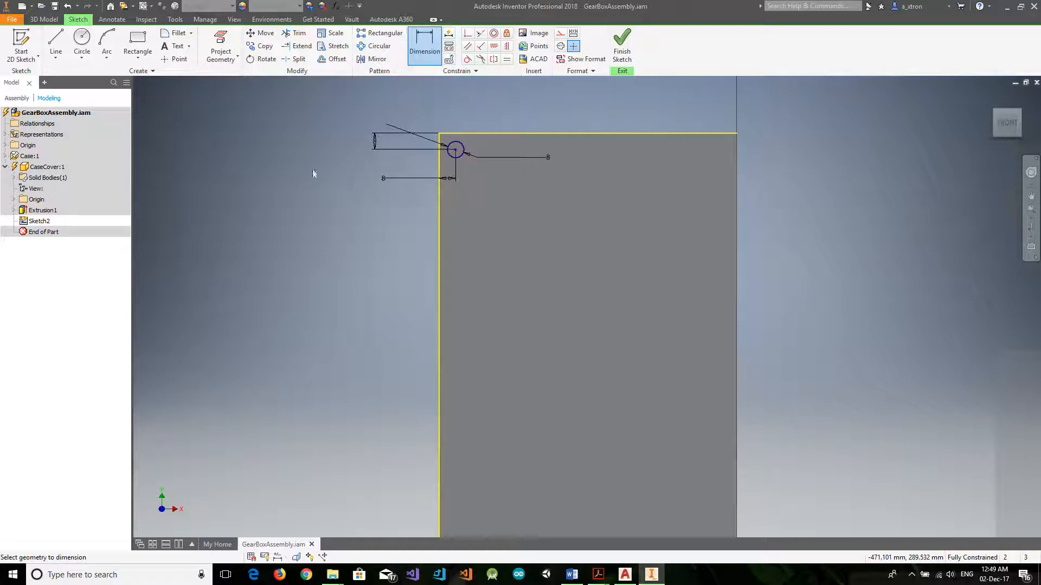
Draw an 8 mm diameter circle near the plate's upper-right corner.
left_click(82, 43)
left_click(715, 149)
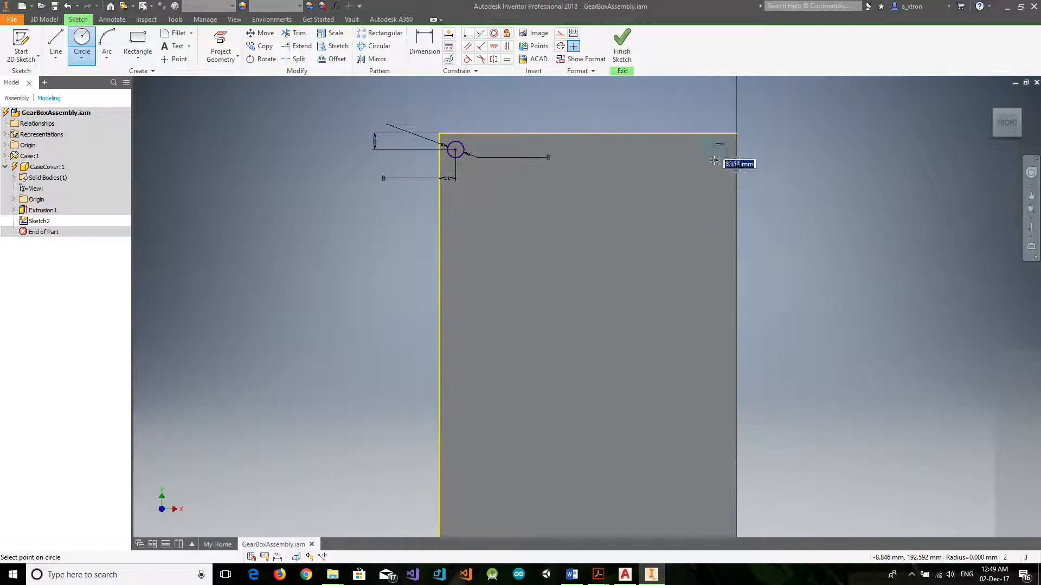
type("8")
key("Return")
Dimension the upper-right circle's centre 8 mm from the plate's top edge and 8 mm from its right edge.
left_click(425, 43)
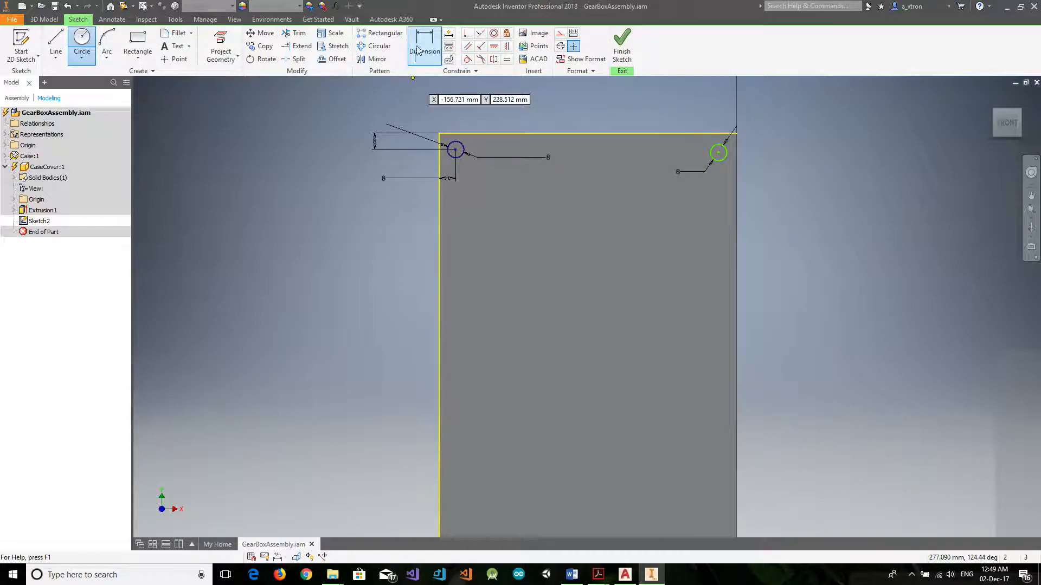
left_click(718, 153)
left_click(729, 133)
left_click(802, 142)
key("Return")
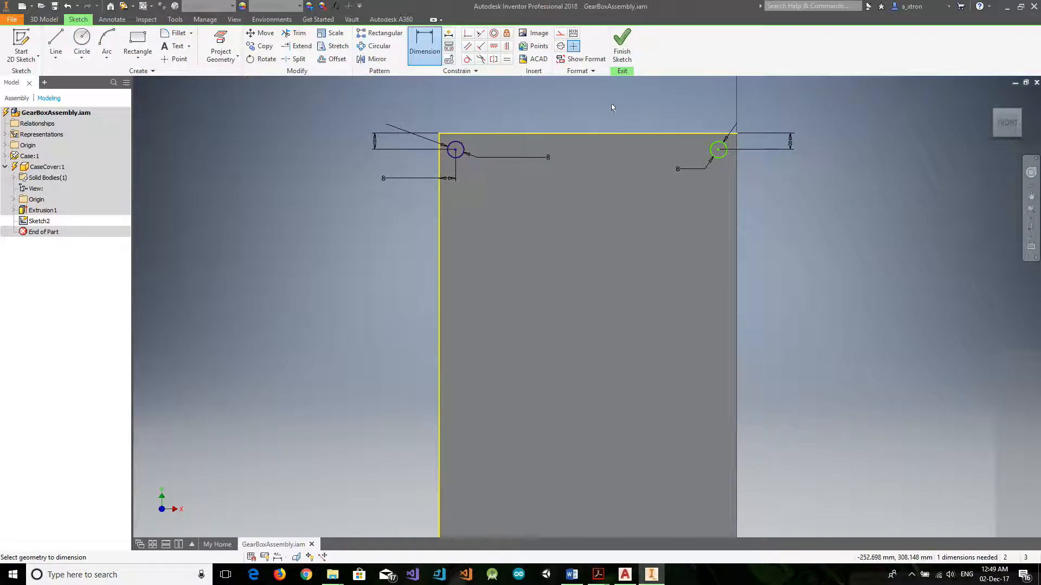
left_click(718, 151)
left_click(736, 162)
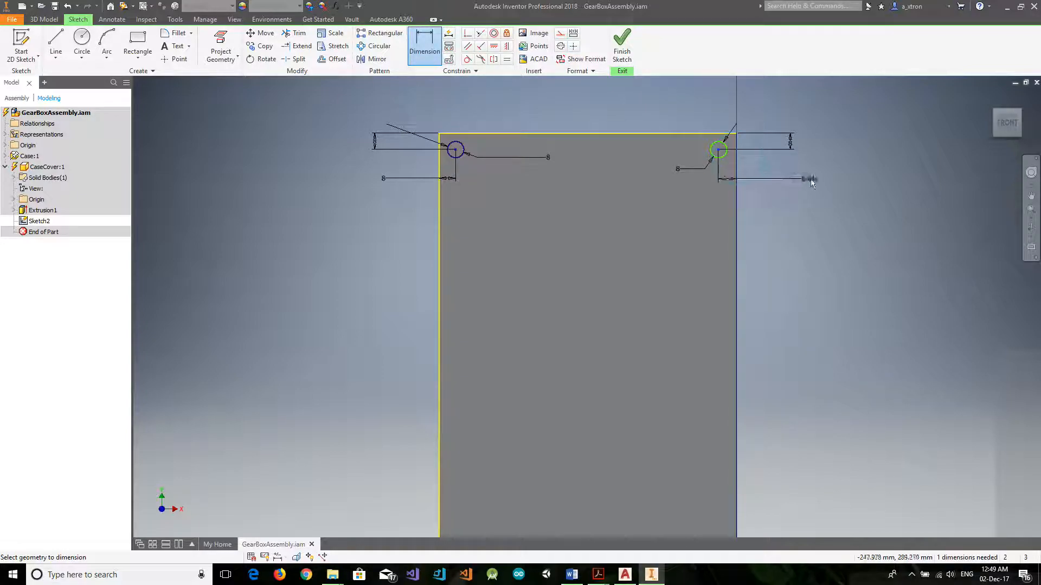
left_click(820, 177)
type("8")
key("Return")
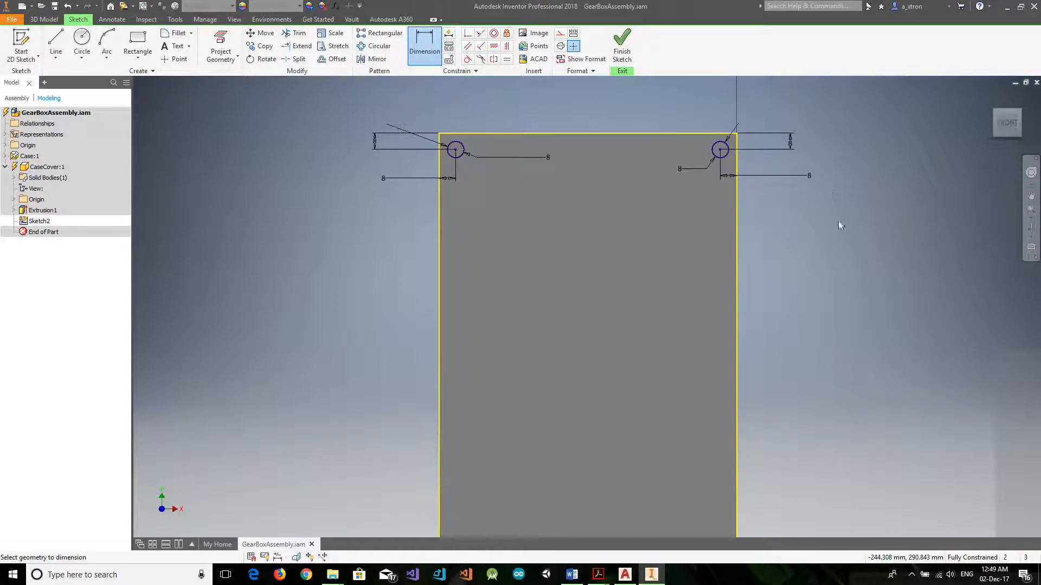
Draw 8 mm diameter circles near the plate's lower-left and lower-right corners.
scroll(807, 349, "down", 3)
scroll(641, 464, "up", 5)
scroll(807, 376, "down", 2)
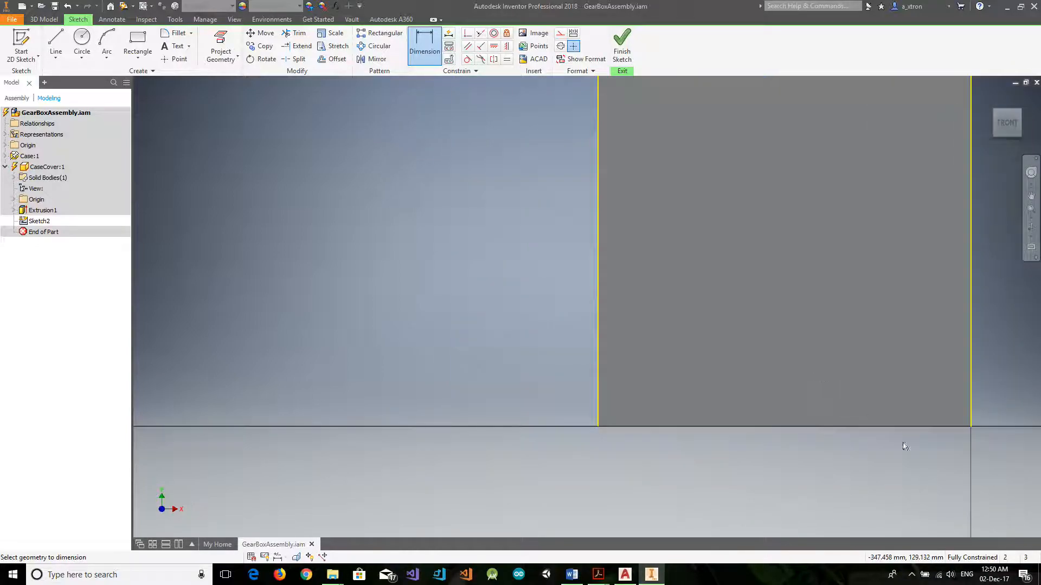
left_click(82, 36)
left_click(611, 381)
type("8")
key("Return")
left_click(945, 398)
key("Return")
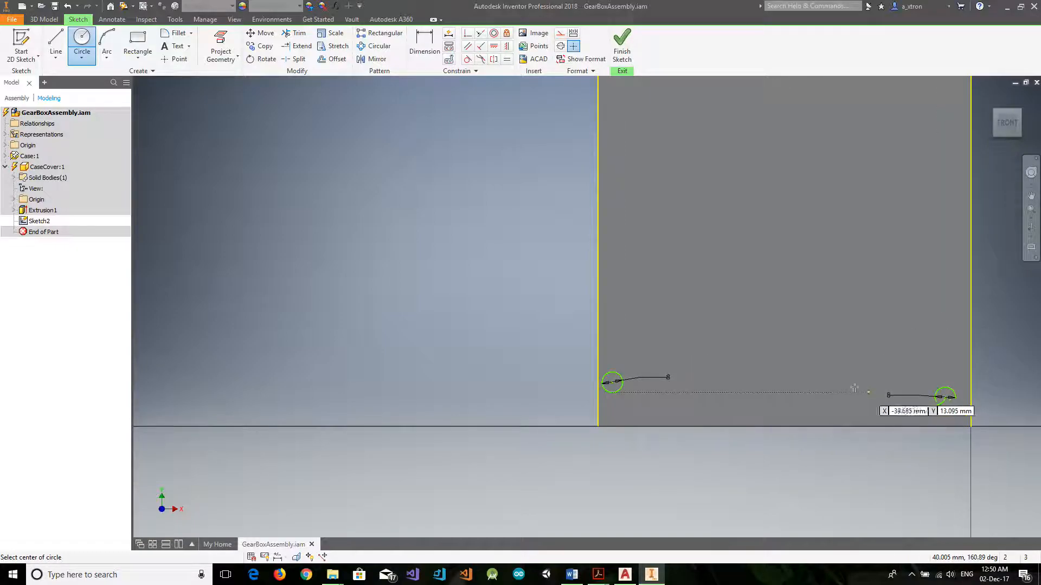
Dimension the lower-left circle's centre 8 mm from the plate's left edge and 8 mm from its bottom edge.
key("d")
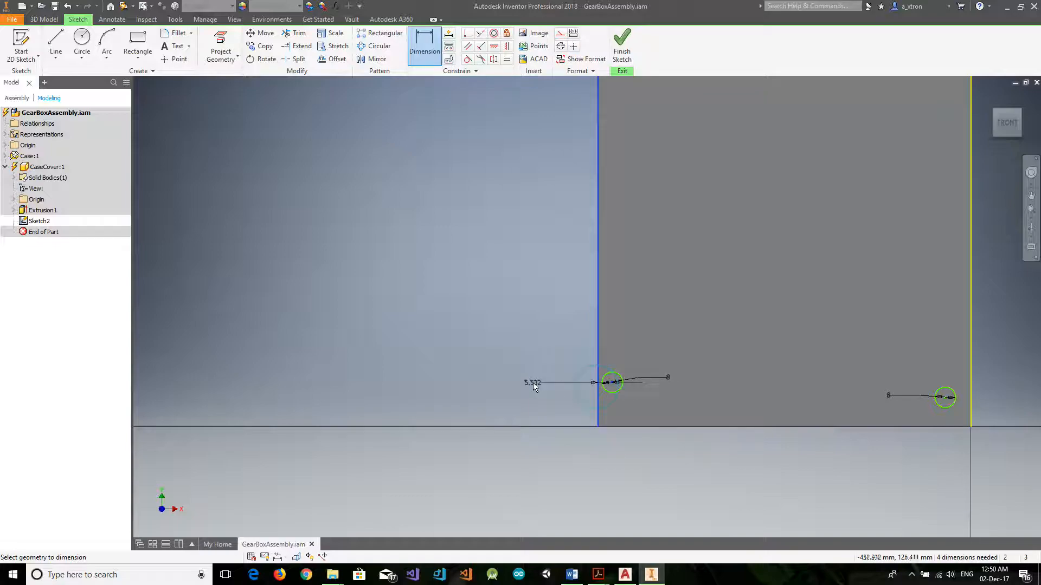
left_click(533, 383)
type("8")
key("Return")
left_click(426, 43)
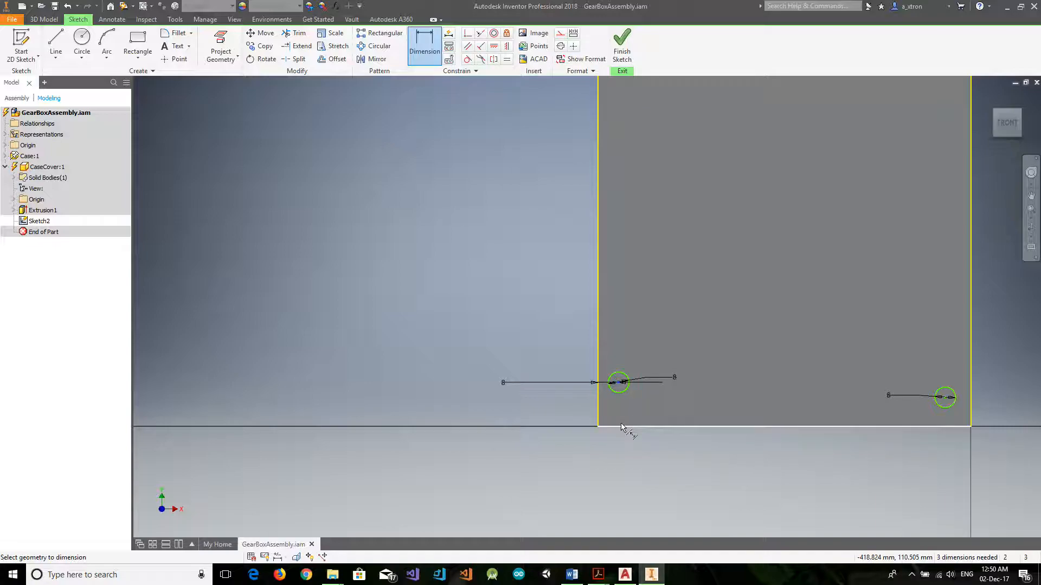
left_click(606, 481)
type("8")
key("Return")
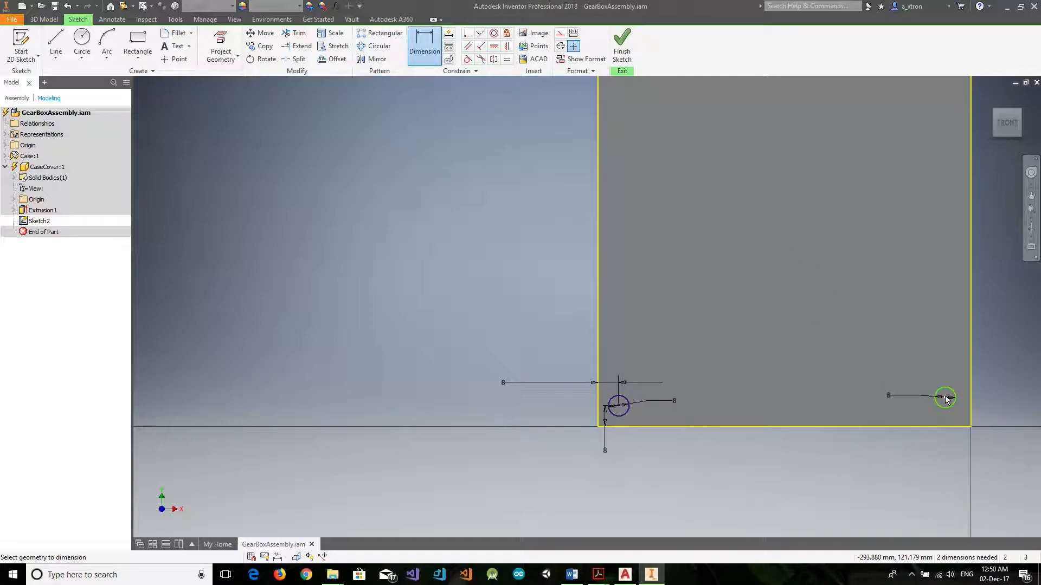
Dimension the lower-right circle's centre 8 mm from the plate's right edge and 8 mm from its bottom edge, and finish the sketch.
left_click(969, 404)
left_click(1009, 388)
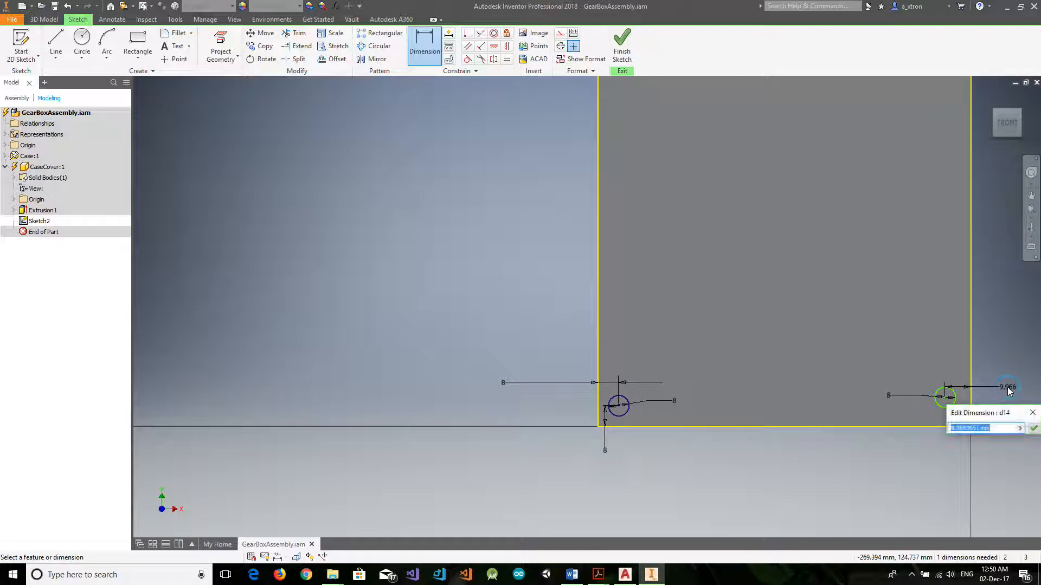
key("Return")
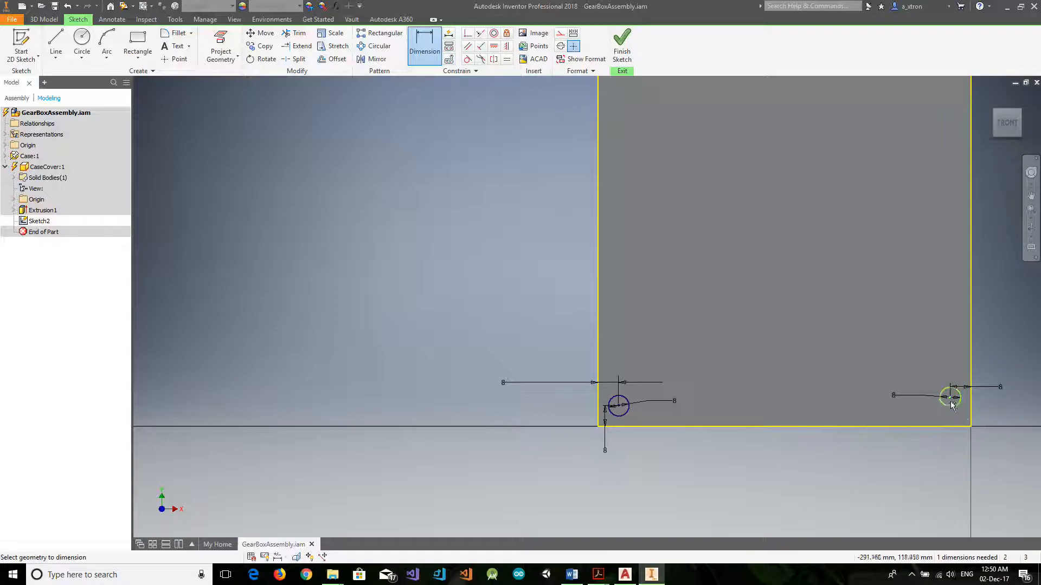
left_click(957, 428)
left_click(927, 475)
type("8")
key("Return")
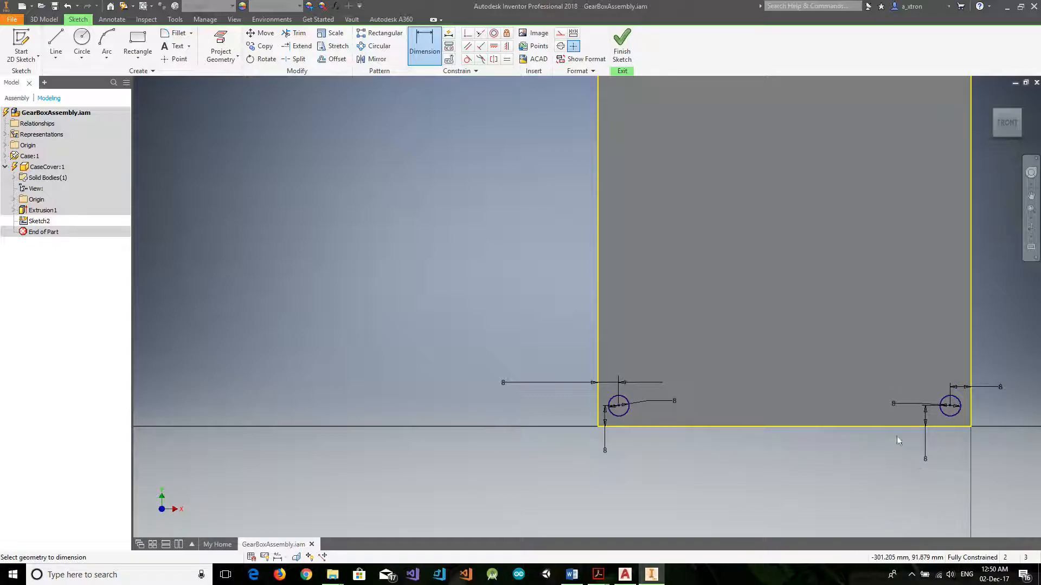
left_click(625, 48)
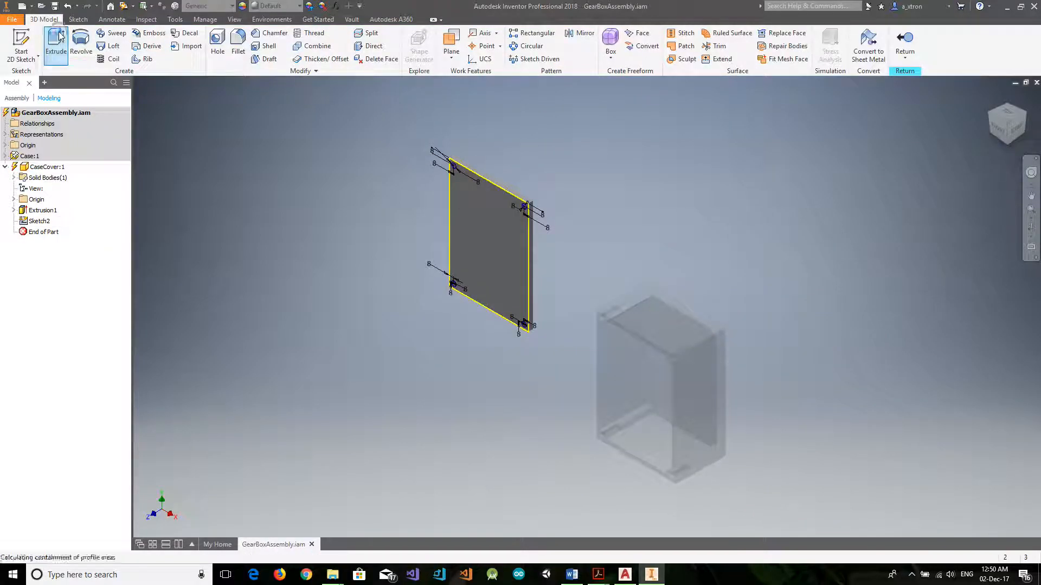
left_click(57, 41)
scroll(461, 168, "up", 4)
left_click(460, 162)
left_click(593, 237)
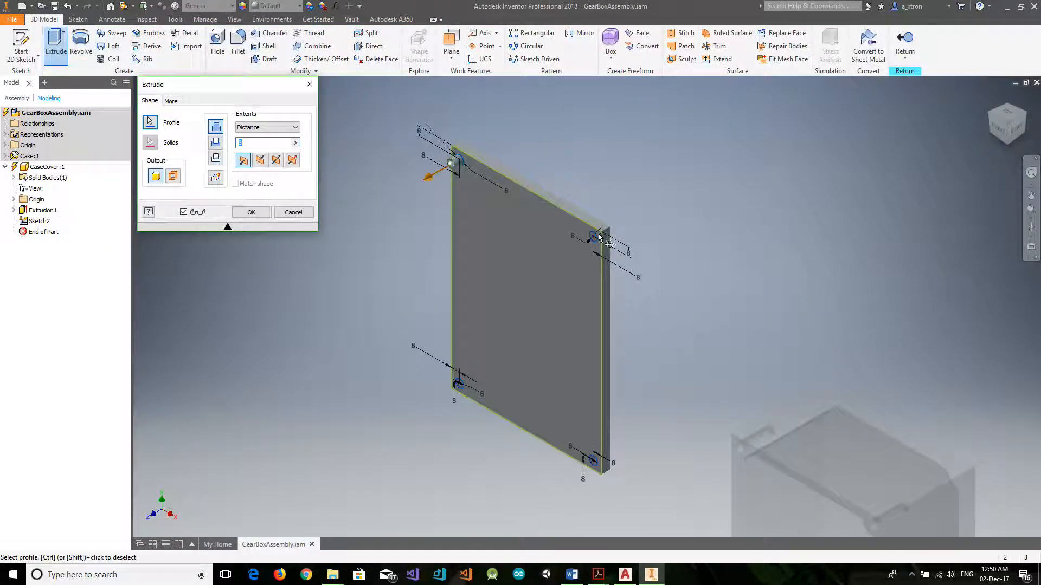
left_click(588, 459)
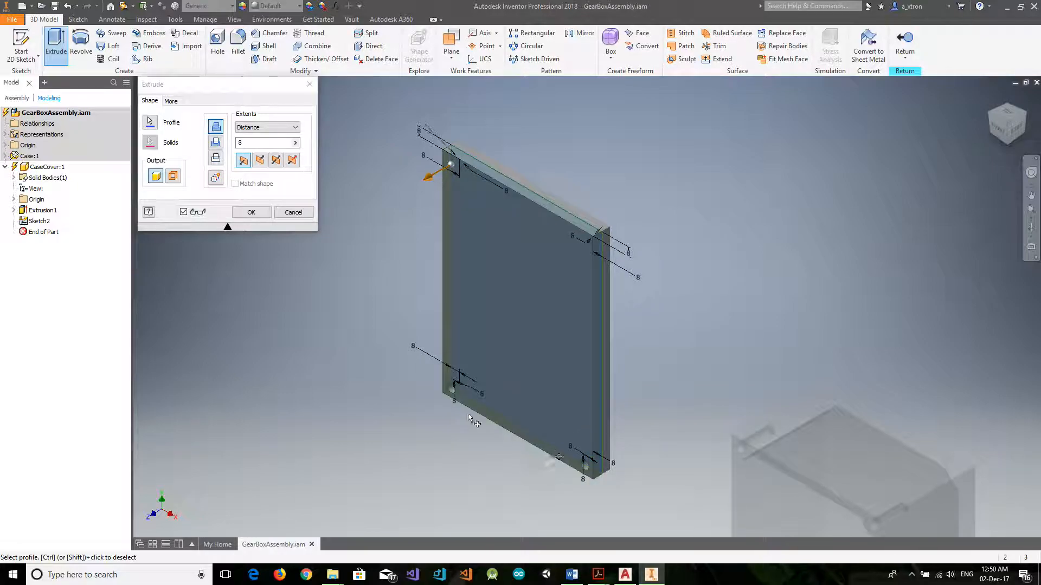
left_click(293, 212)
left_click(56, 41)
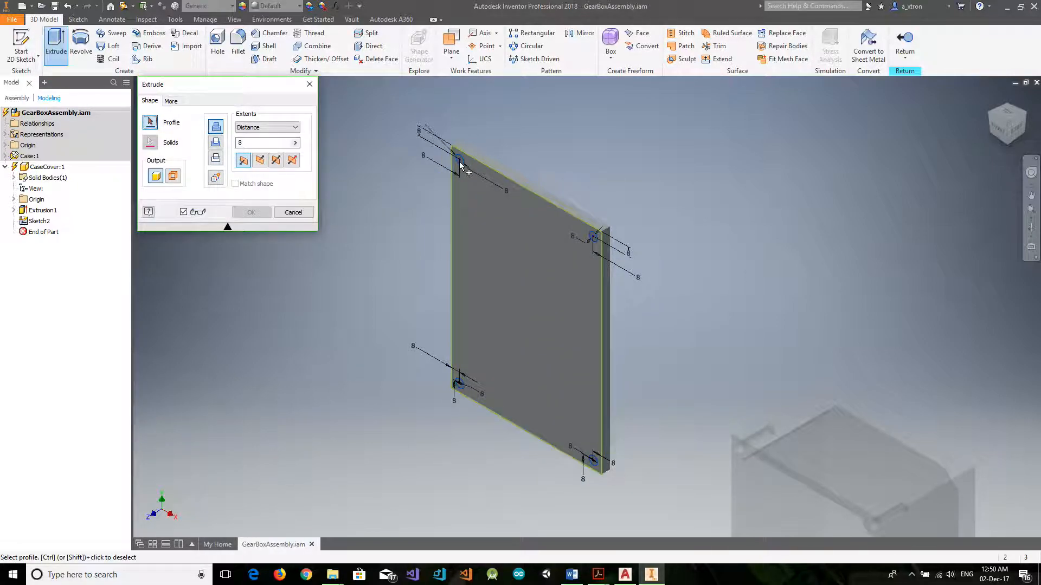
left_click(460, 164)
left_click(294, 212)
Extrude the four corner circles as a cut 10 mm deep into the cover plate to make the screw holes.
left_click(56, 41)
scroll(470, 158, "up", 5)
left_click(469, 158)
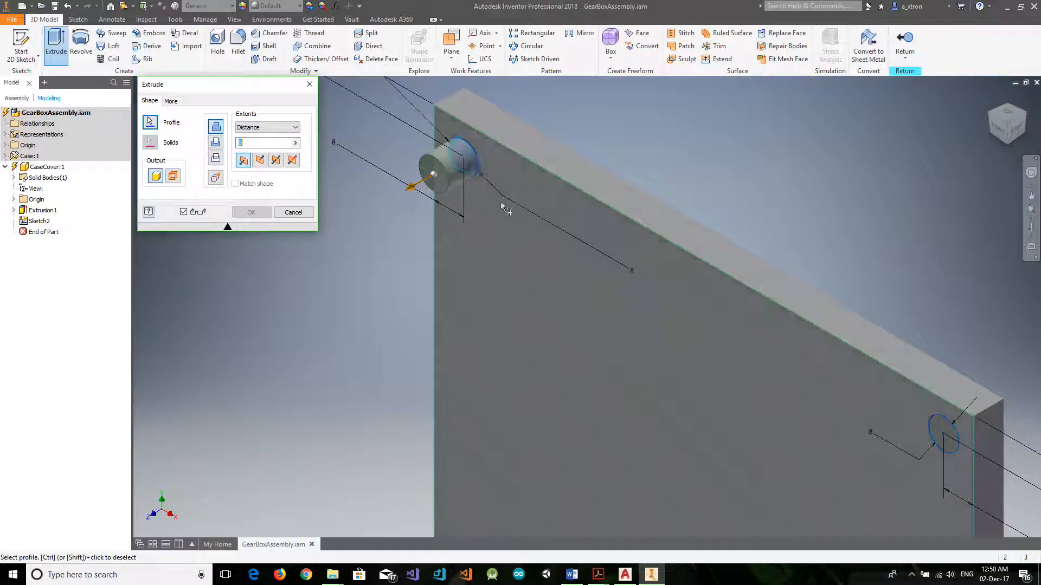
scroll(634, 363, "down", 3)
scroll(748, 381, "up", 3)
left_click(748, 381)
scroll(622, 441, "down", 4)
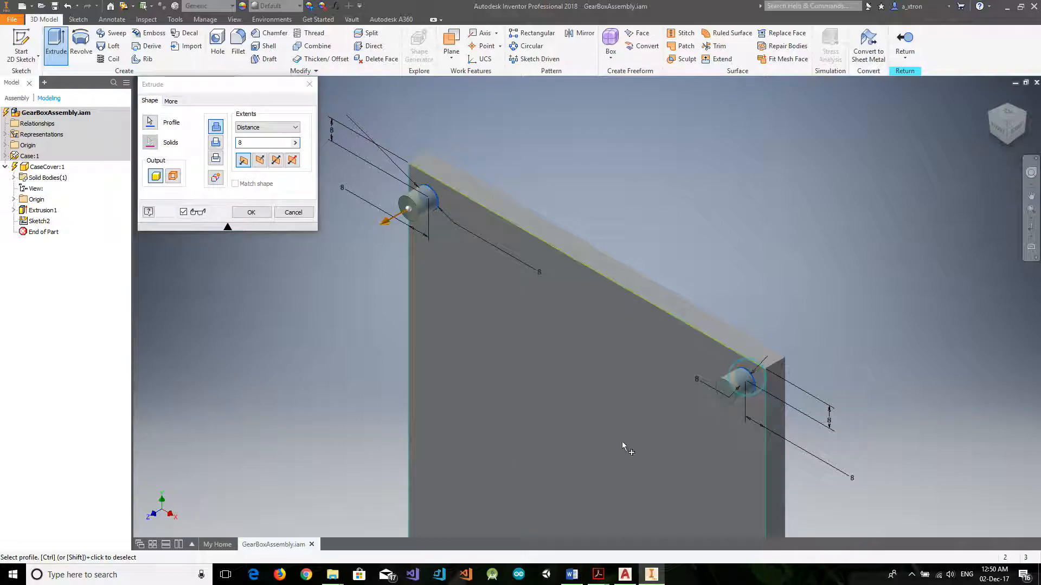
scroll(600, 512, "up", 5)
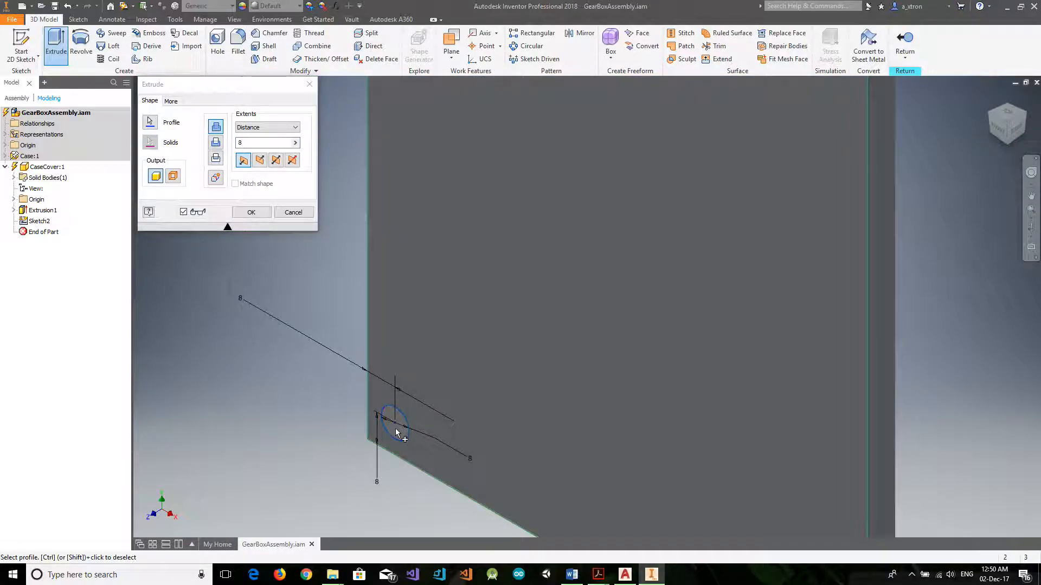
left_click(395, 430)
scroll(632, 468, "down", 4)
scroll(672, 511, "up", 3)
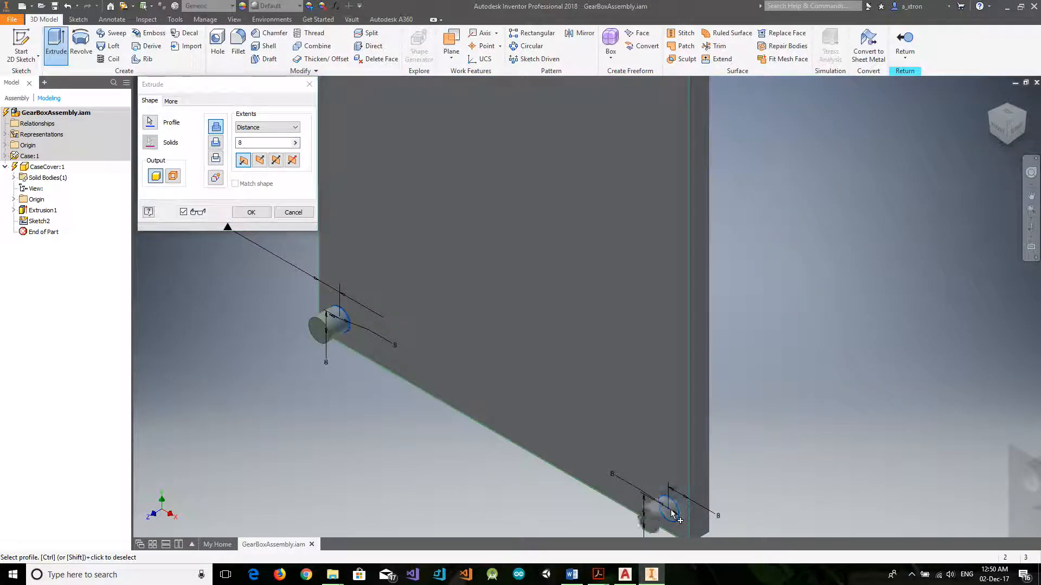
left_click(216, 142)
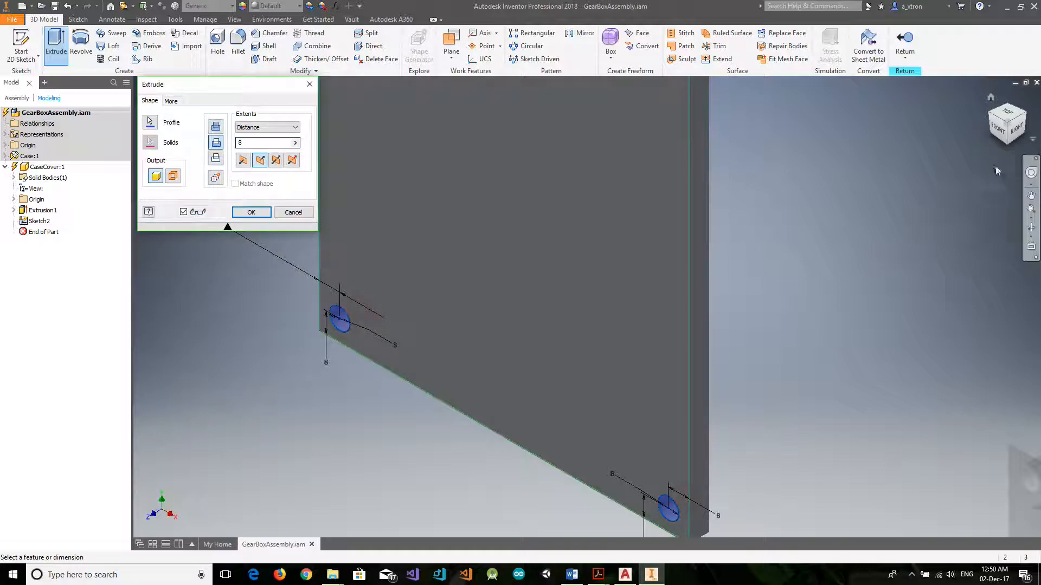
left_click(1031, 228)
left_click_drag(704, 200, 474, 197)
left_click(251, 143)
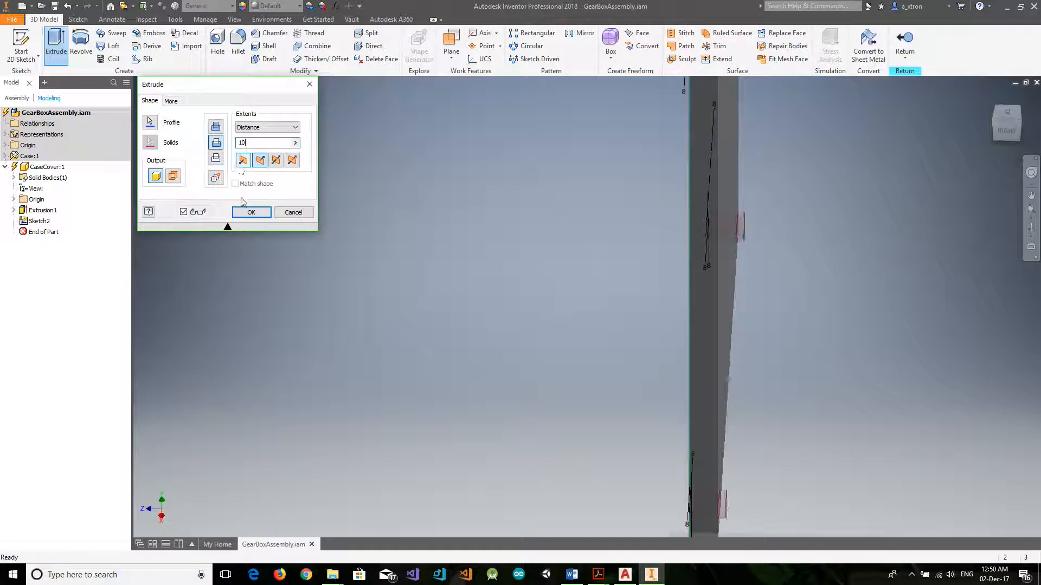
left_click(253, 209)
Return from part editing to the assembly and move the CaseCover down in front of the case's open side.
scroll(555, 211, "up", 3)
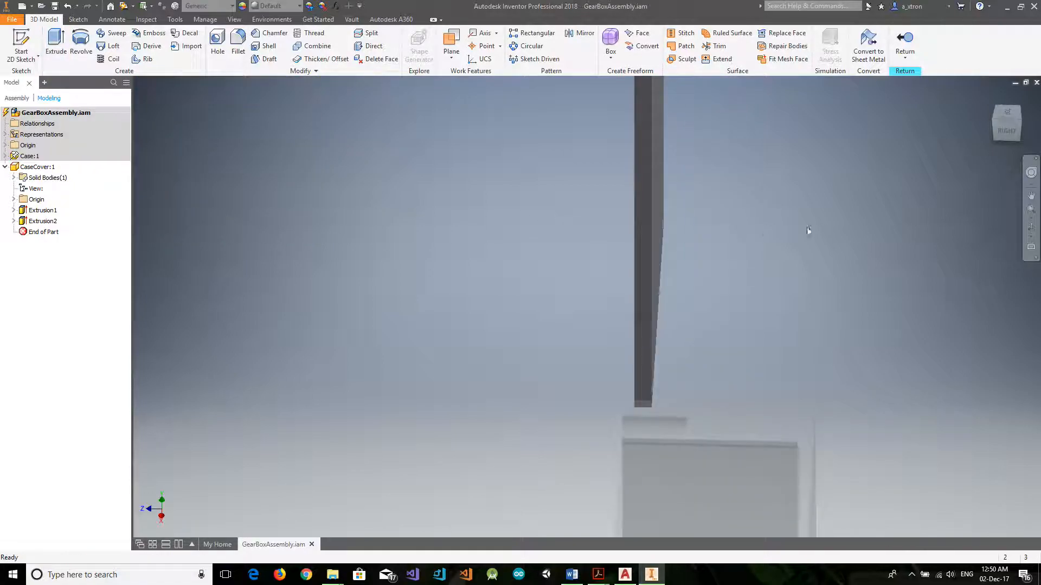
left_click(1024, 228)
left_click_drag(676, 251, 743, 221)
left_click(904, 43)
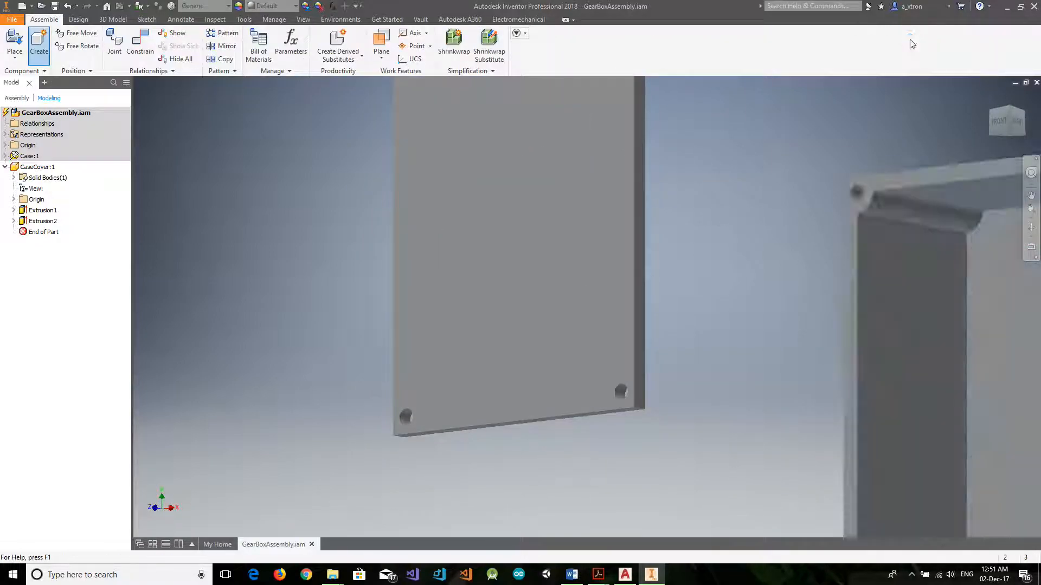
left_click(1011, 109)
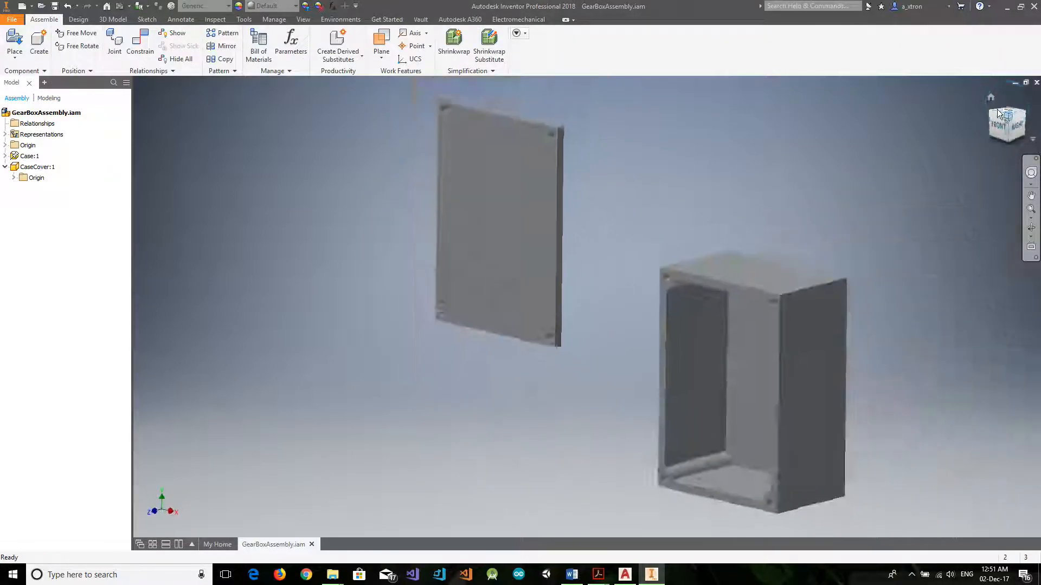
left_click_drag(481, 252, 355, 388)
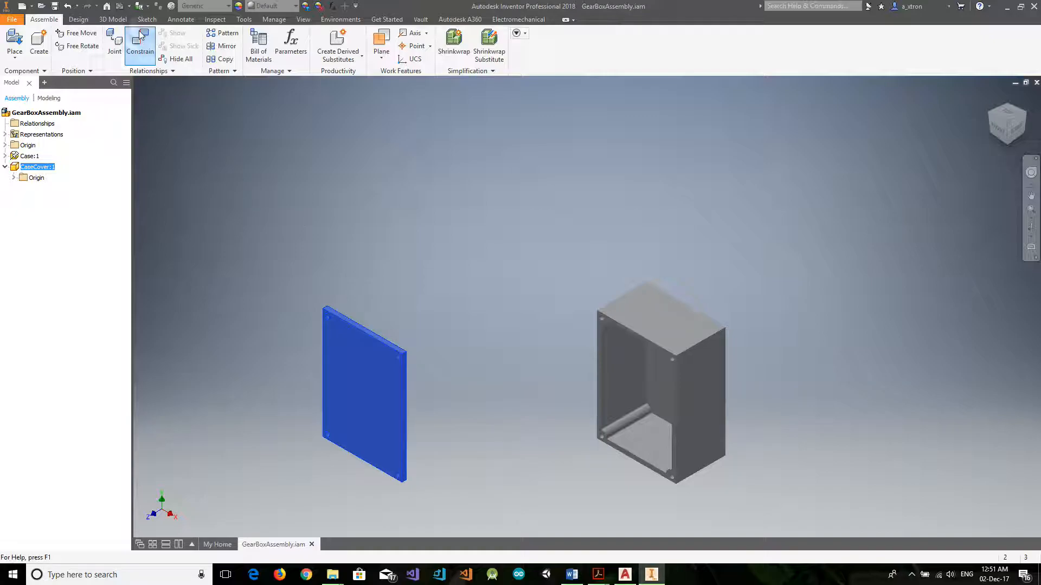
Apply a Flush constraint with 0 mm offset between the cover's right edge face and the case's right outer face.
left_click(140, 49)
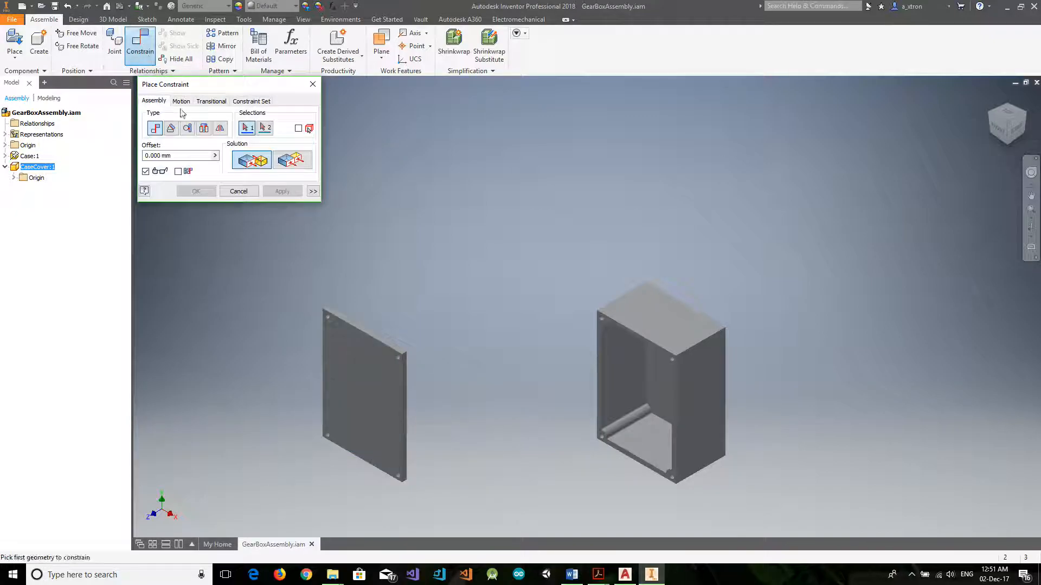
left_click(285, 163)
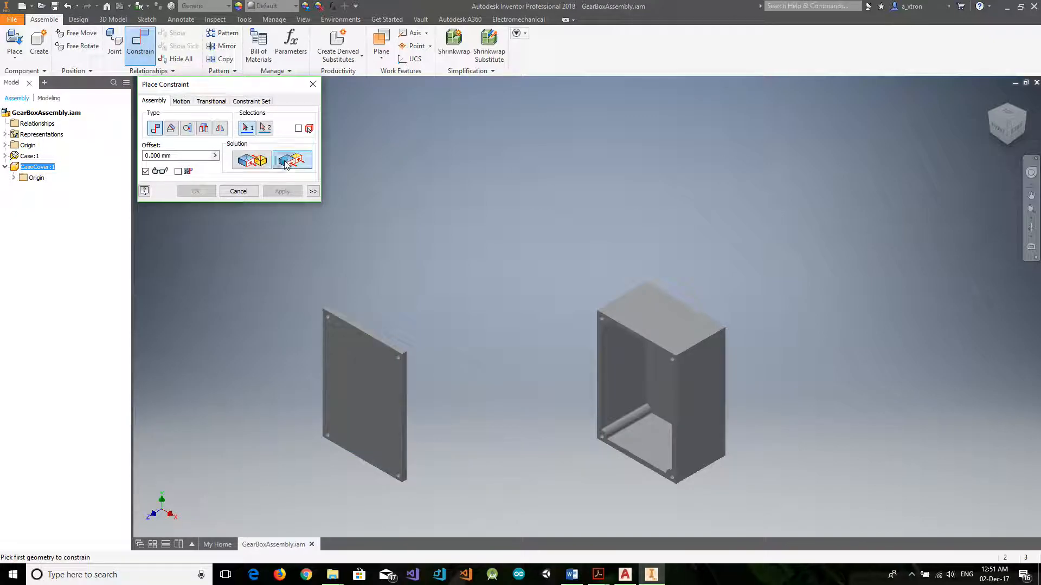
scroll(405, 401, "up", 5)
left_click(402, 389)
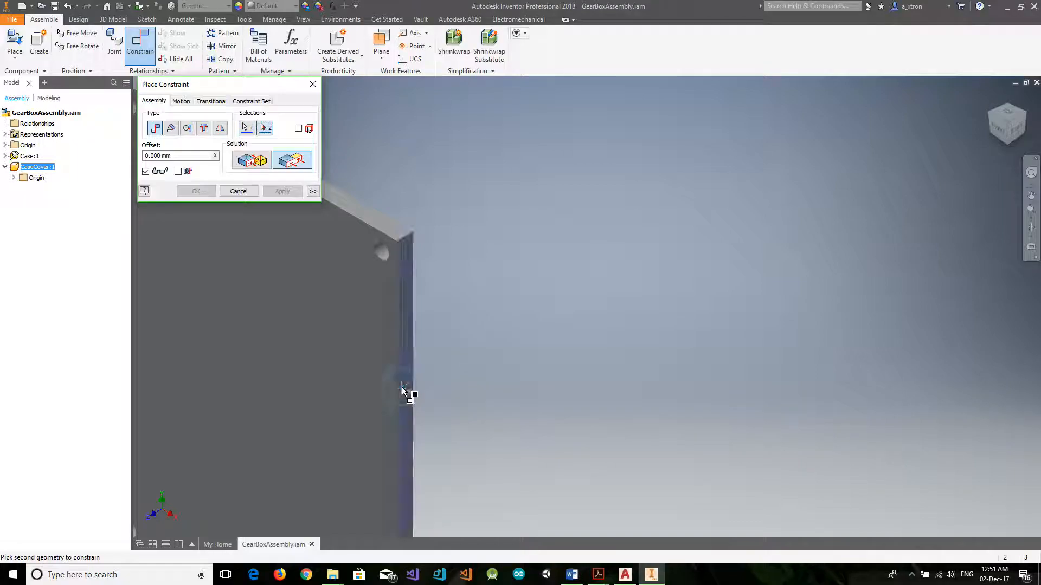
scroll(666, 405, "down", 5)
left_click(848, 414)
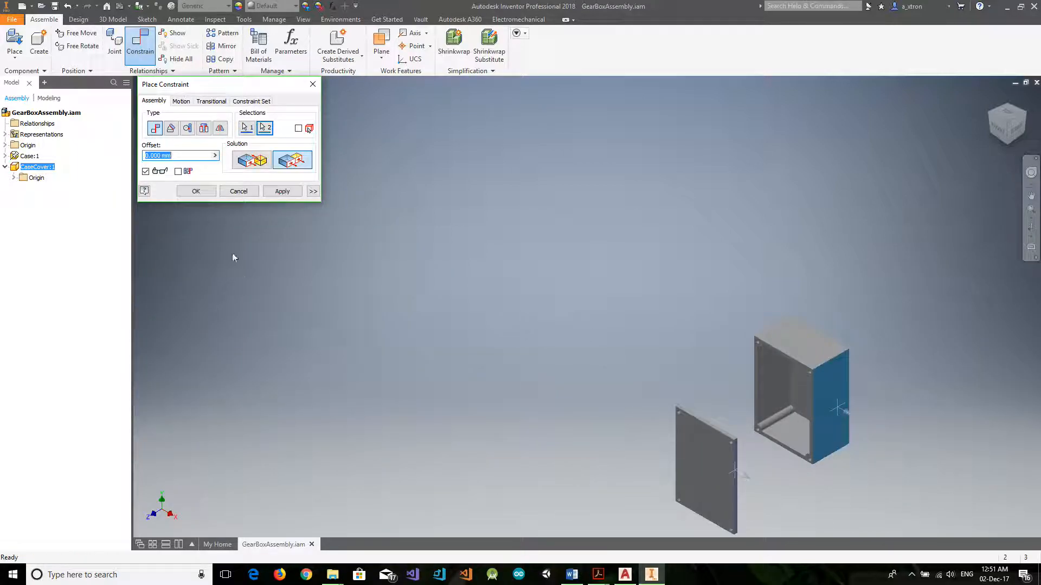
left_click(282, 191)
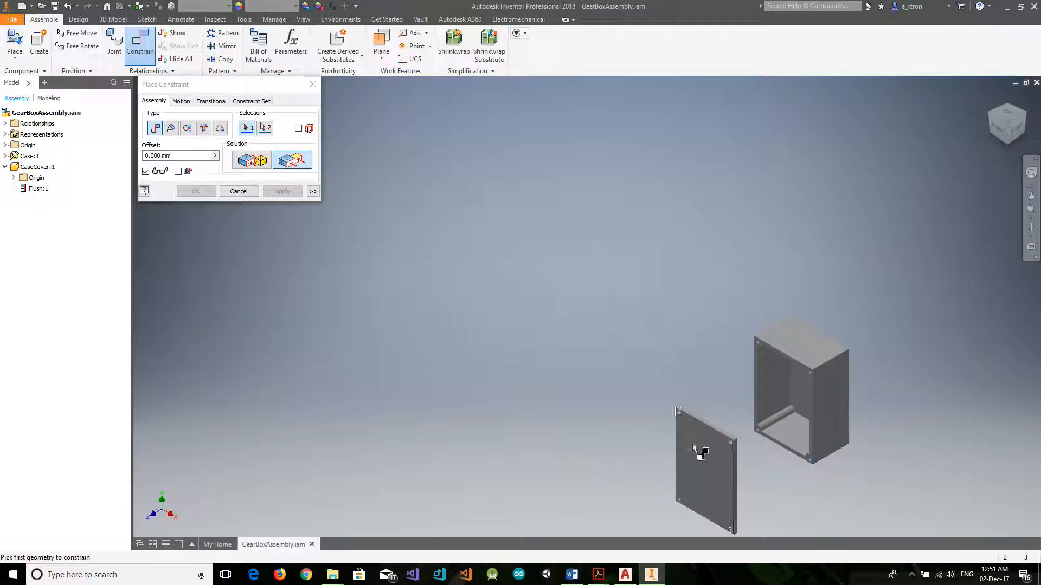
Apply a Flush constraint with 0 mm offset between the cover's top edge face and the case's top face.
scroll(731, 443, "up", 5)
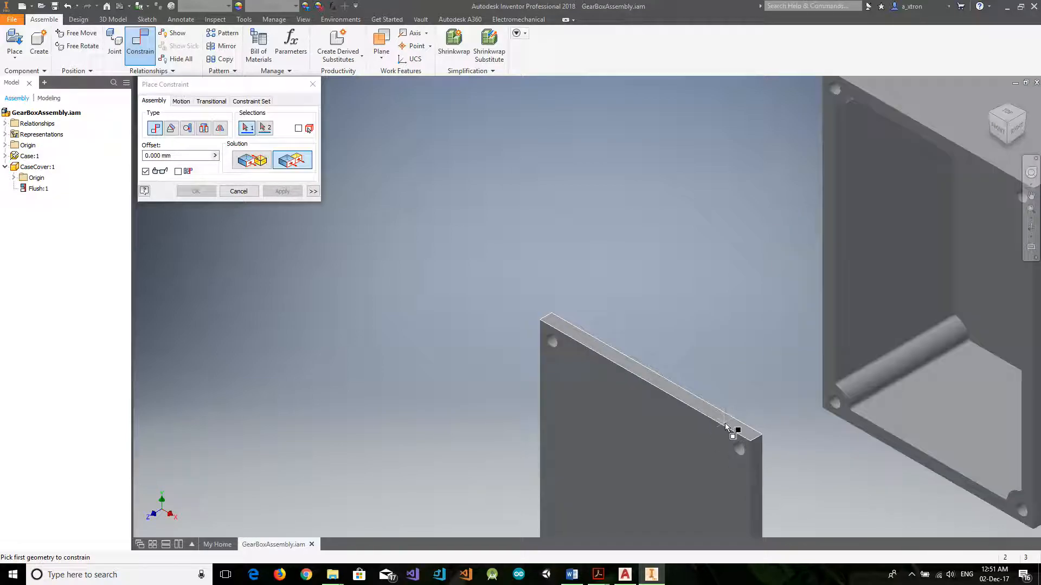
left_click(729, 424)
scroll(734, 425, "down", 5)
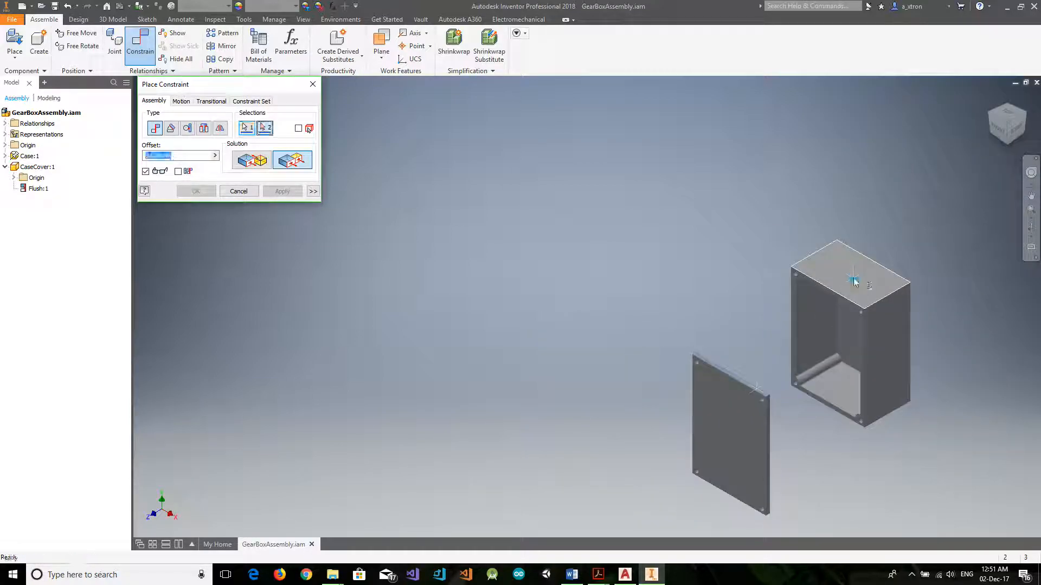
left_click(853, 278)
left_click(196, 192)
Slide the constrained CaseCover slightly farther from the case's open front and deselect it.
left_click_drag(723, 380, 703, 396)
left_click(465, 302)
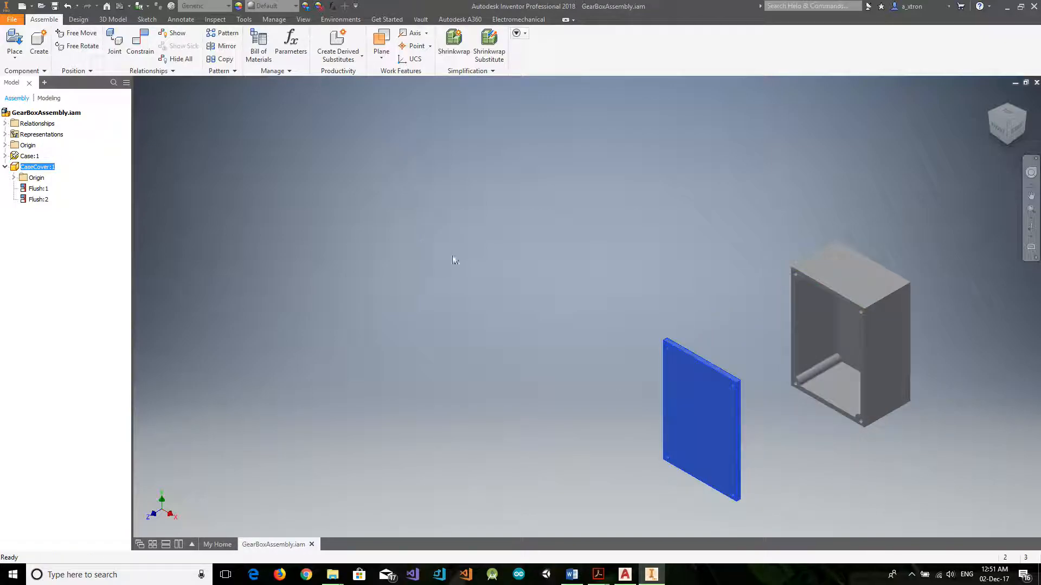
left_click(473, 304)
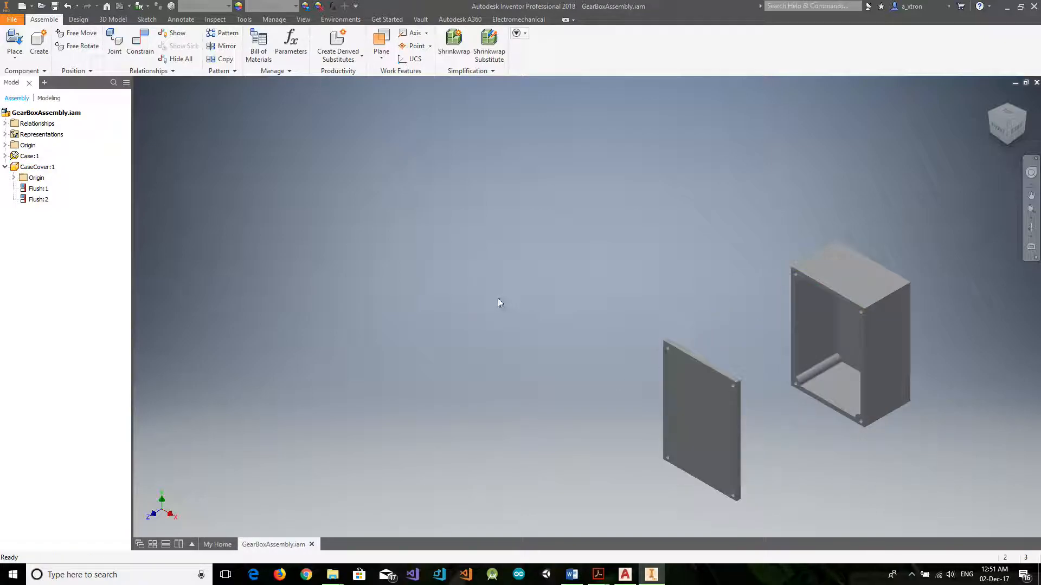